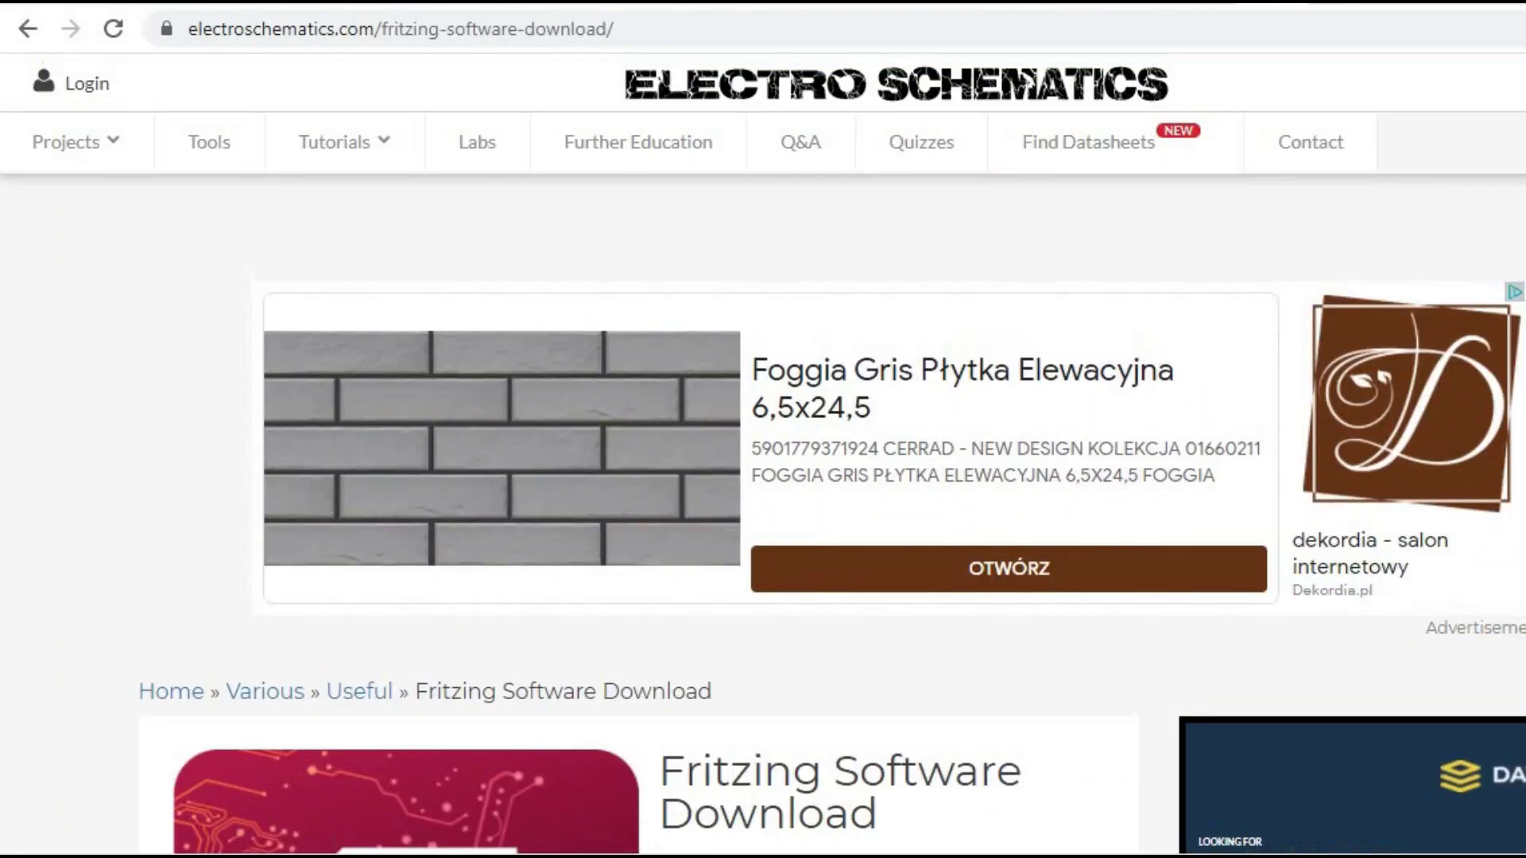
Download Fritzing 0.8.7b for Windows from the Fritzing Software Download page.
scroll(762, 453, "down", 15)
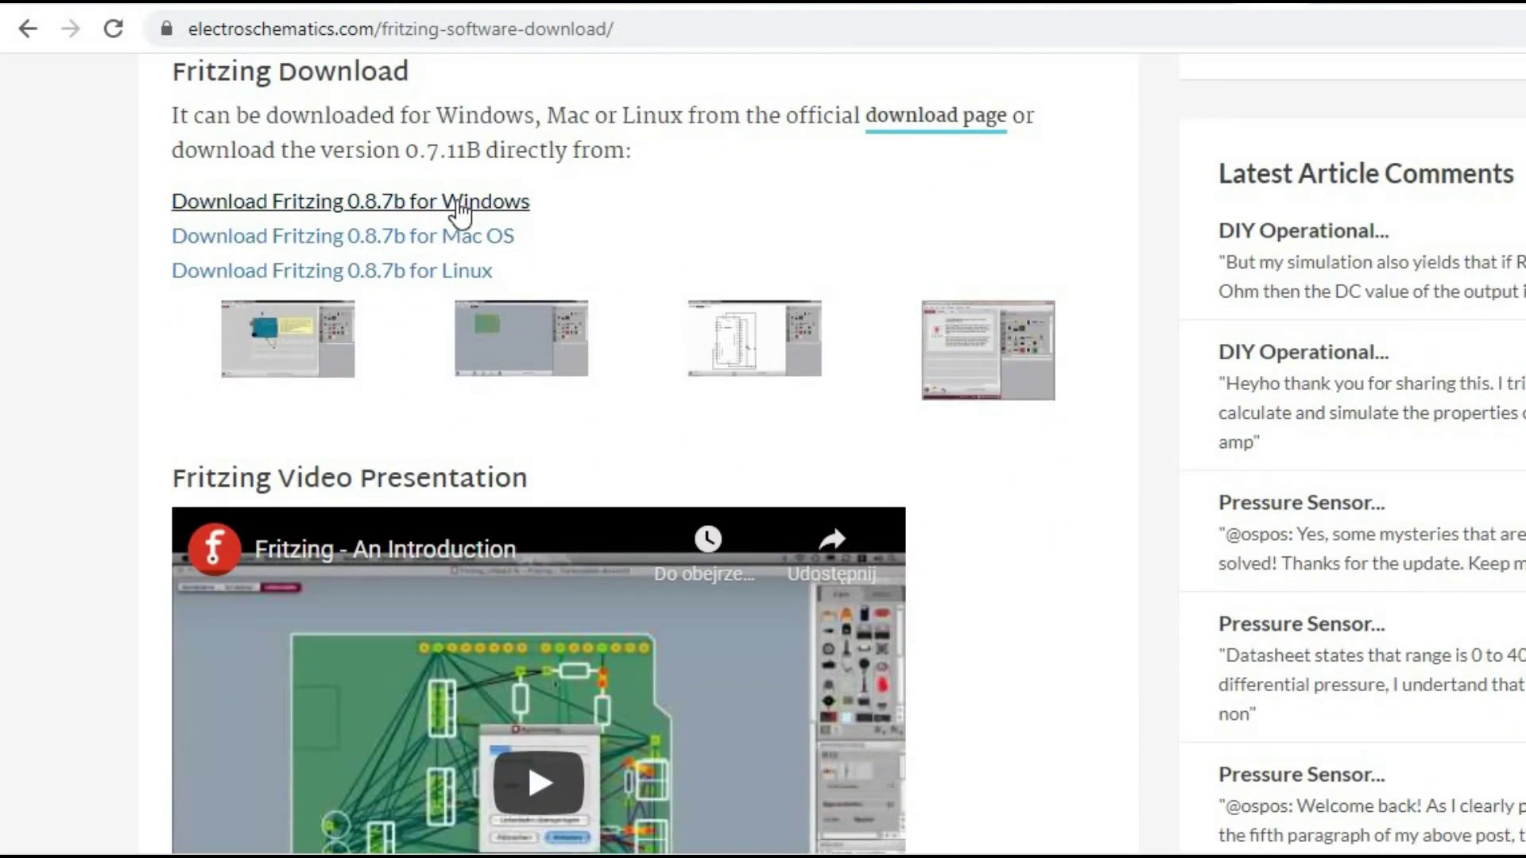
left_click(458, 203)
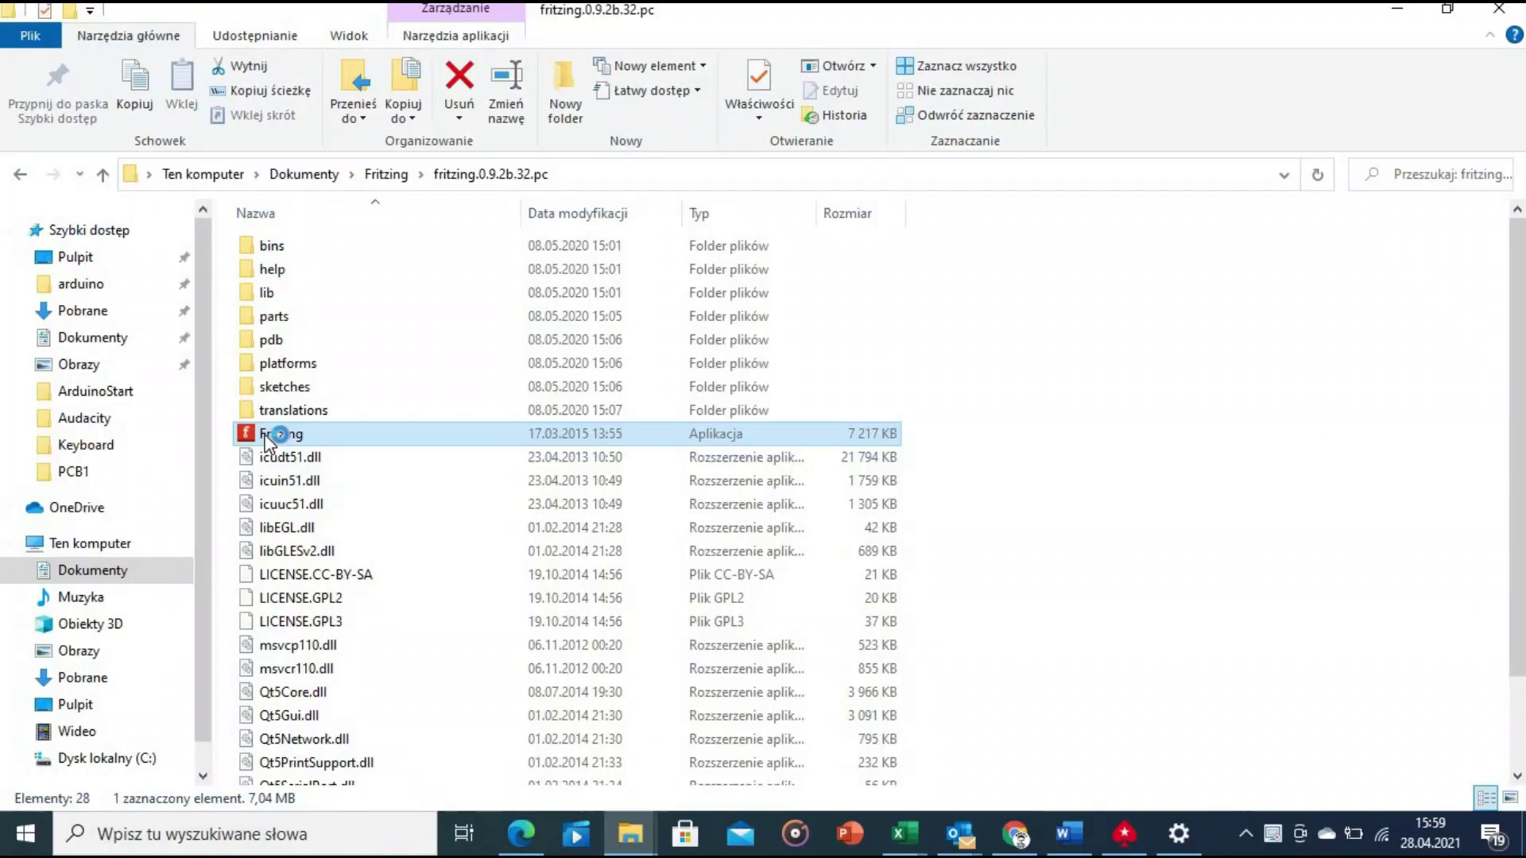
Launch Fritzing and create a new sketch in the breadboard view.
double_click(271, 437)
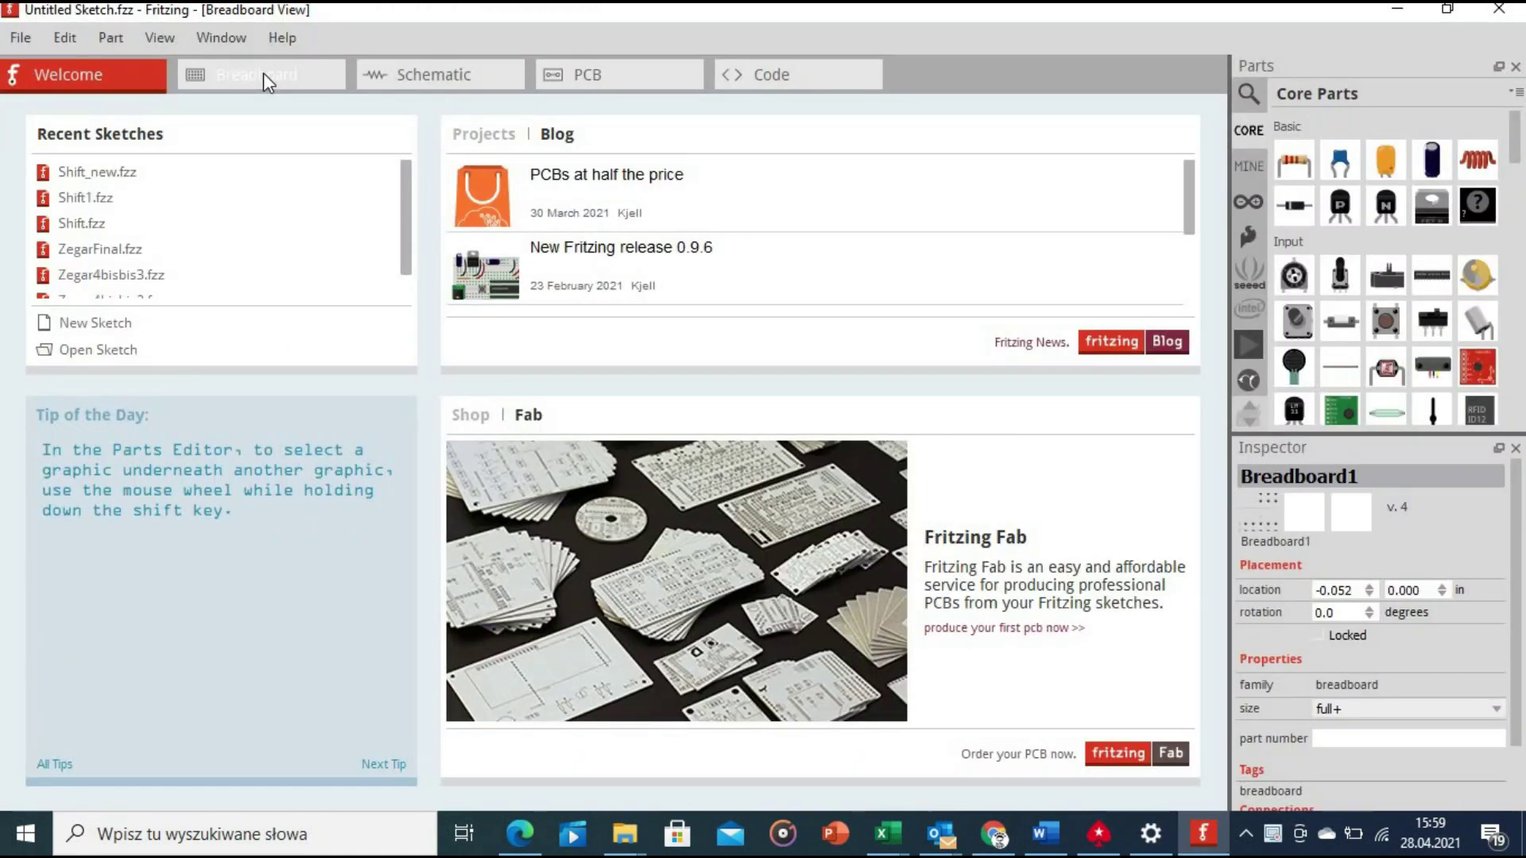
left_click(21, 38)
left_click(66, 75)
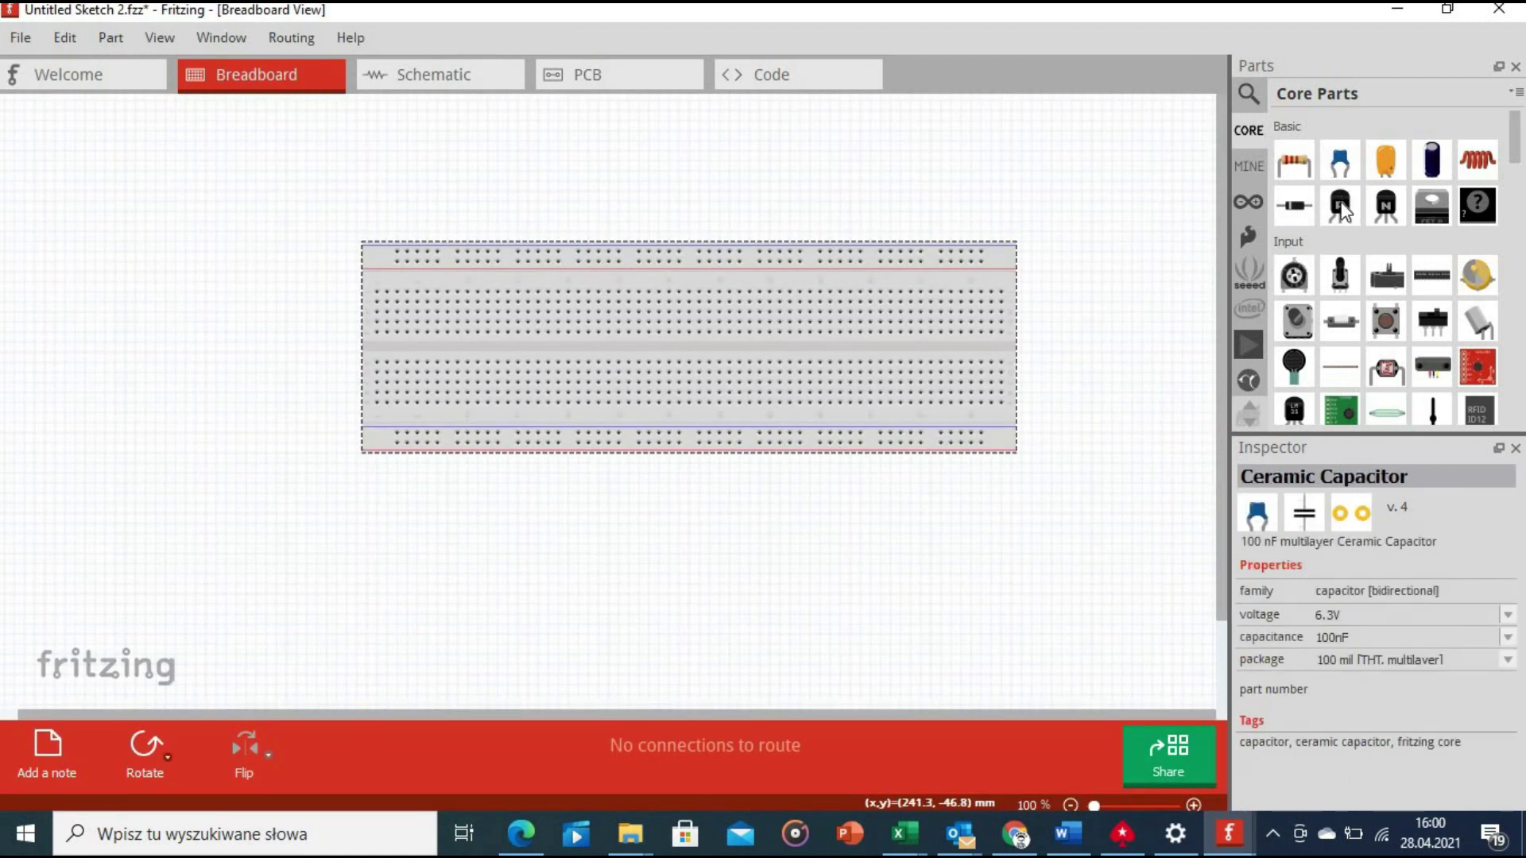
Look through the Core, My Parts, Arduino and SparkFun parts collections.
mouse_move(1510, 155)
left_mouse_down()
mouse_move(1511, 378)
mouse_move(1511, 137)
left_mouse_up()
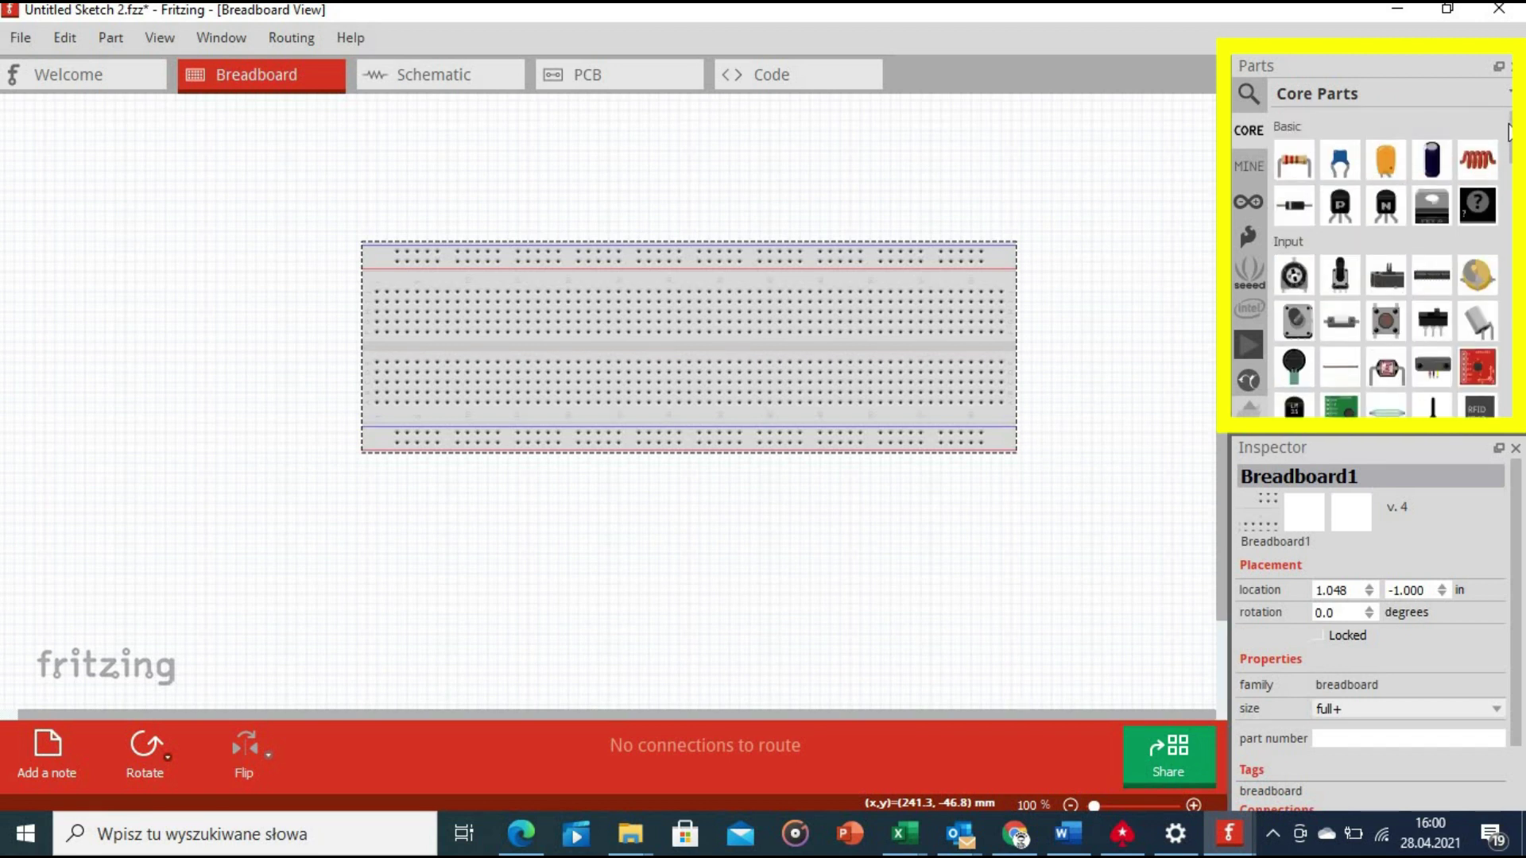
left_click(1248, 166)
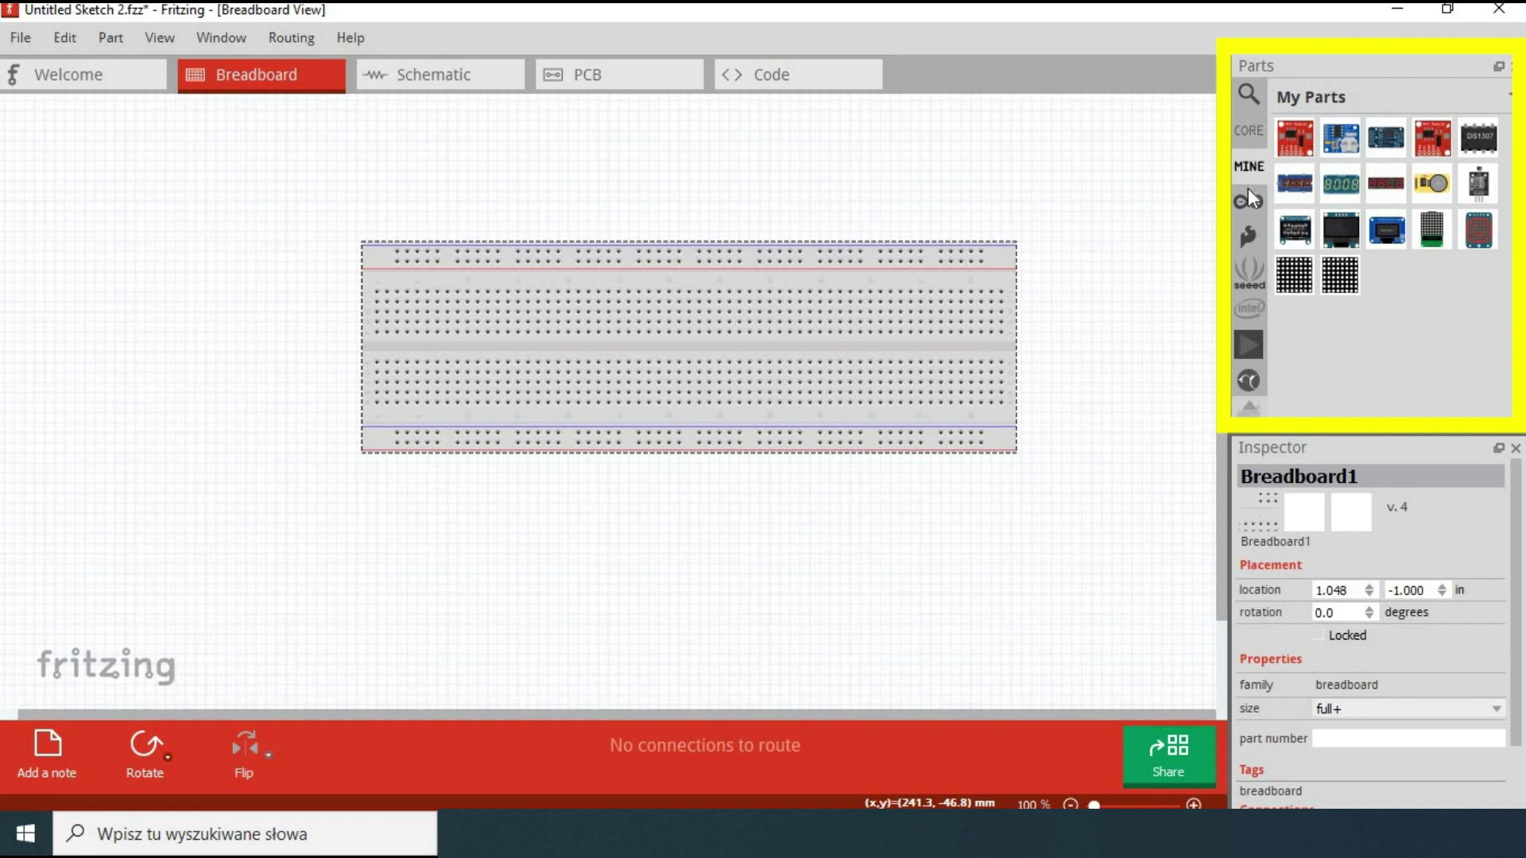
left_click(1248, 203)
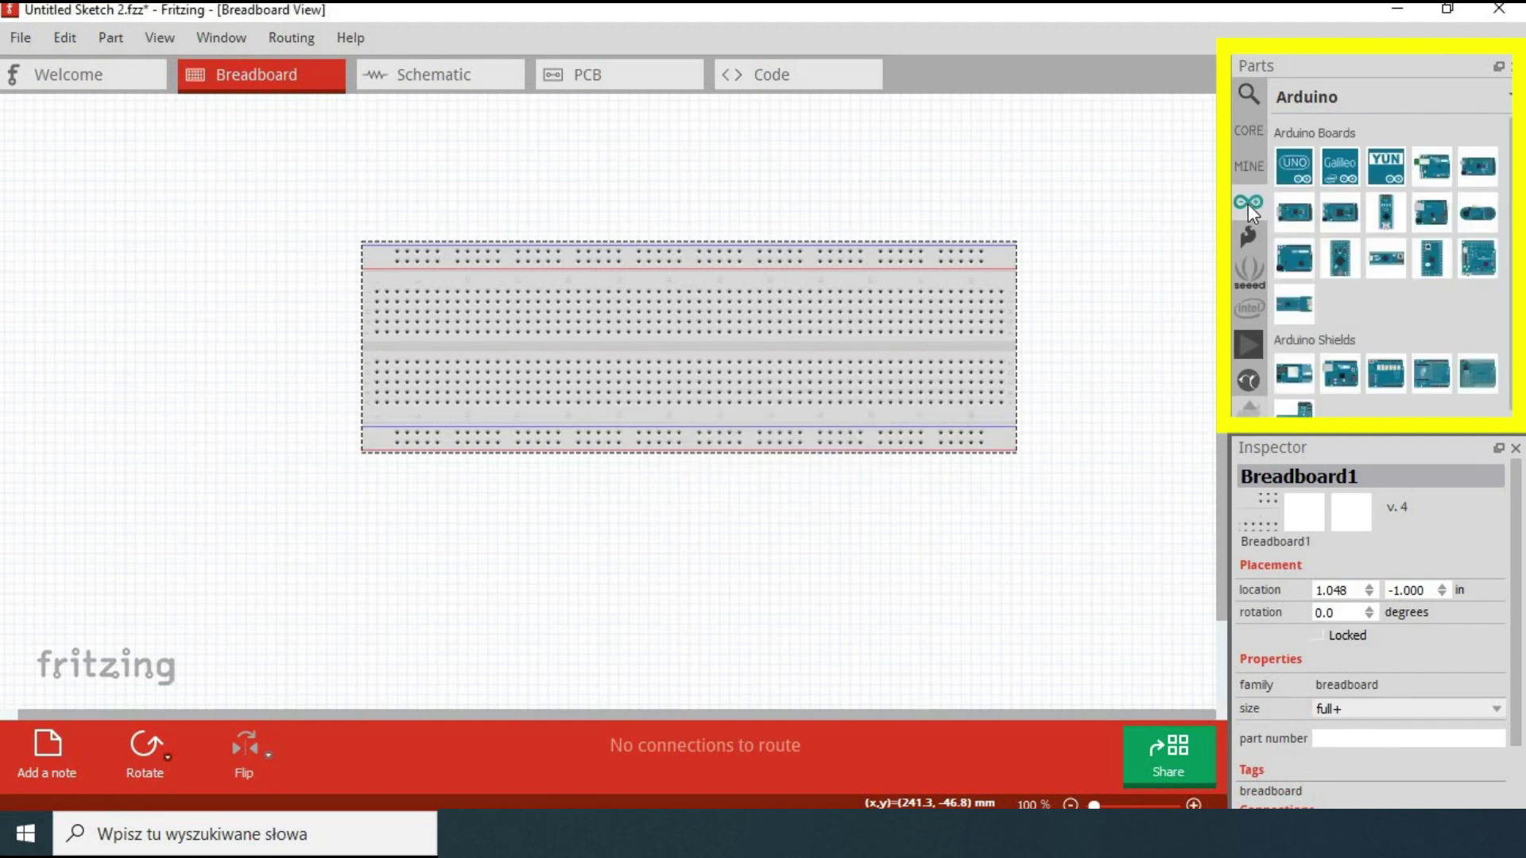
left_click(1248, 237)
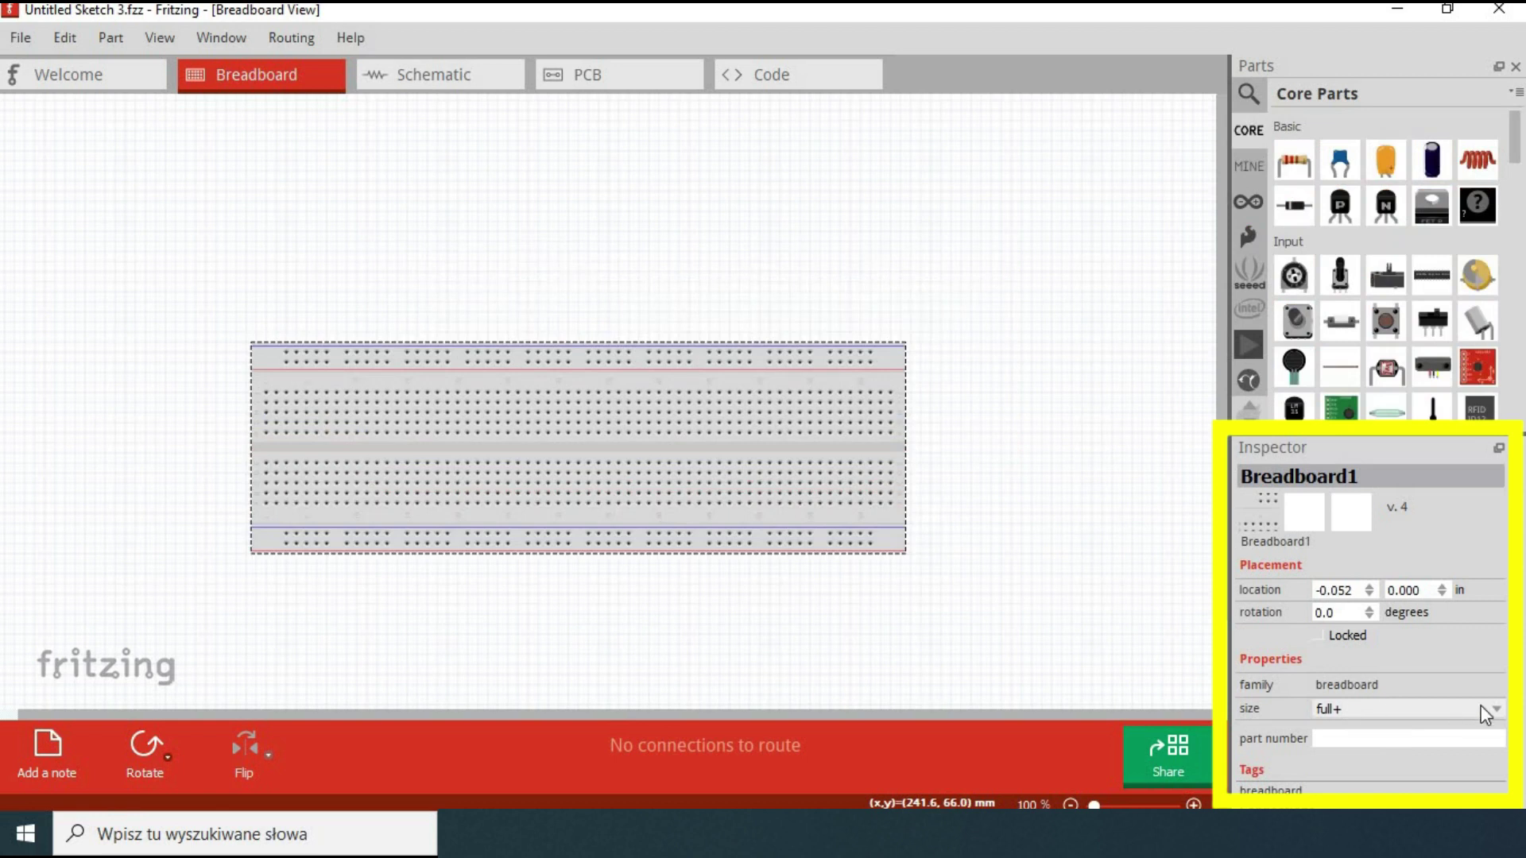
Try the mini size on the breadboard, and set its size to half+.
left_click(1491, 710)
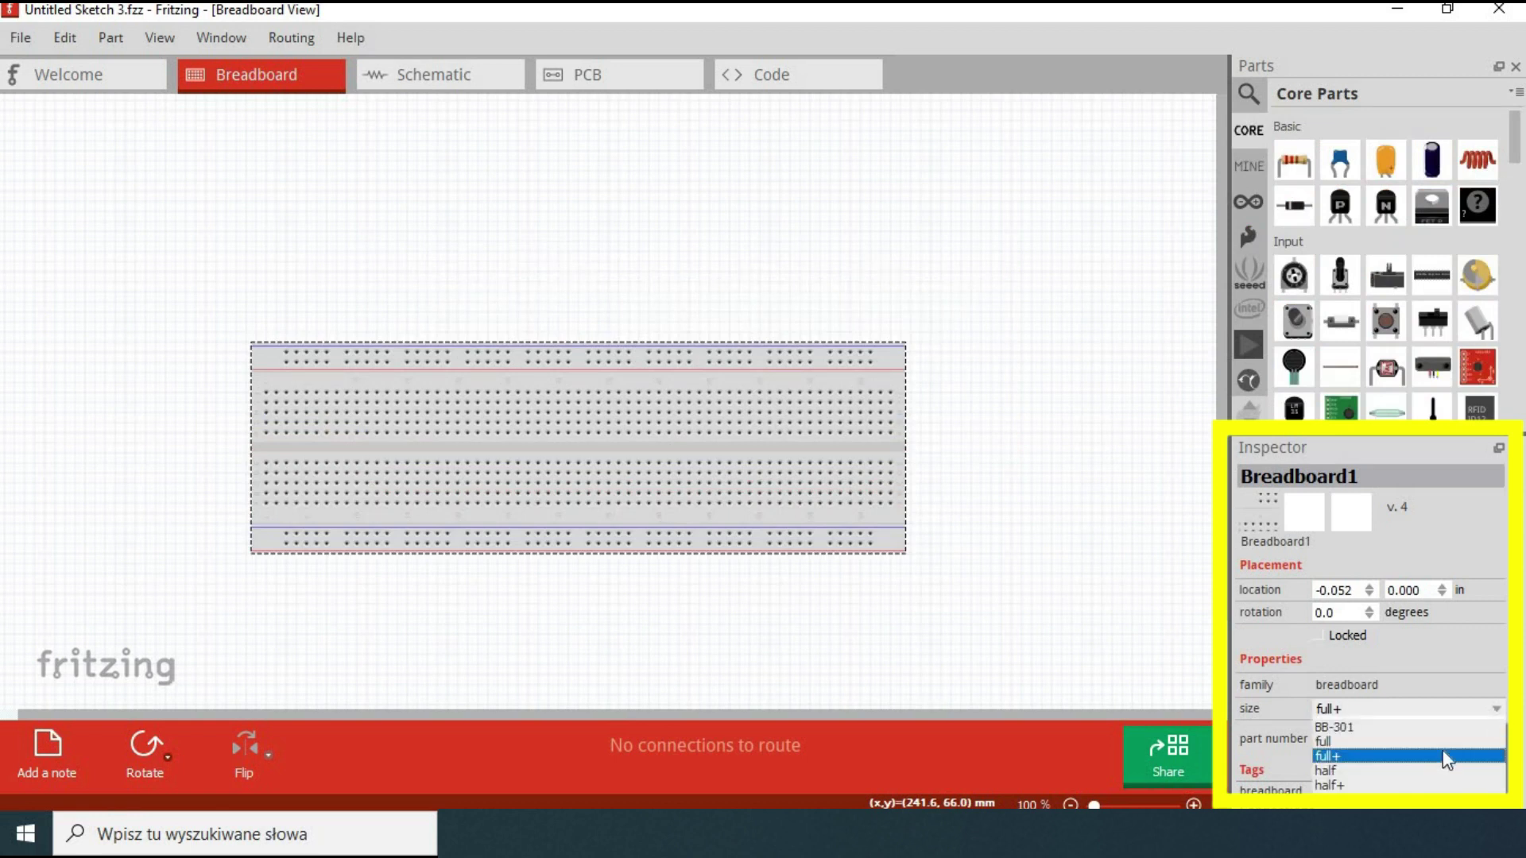
left_click(1494, 798)
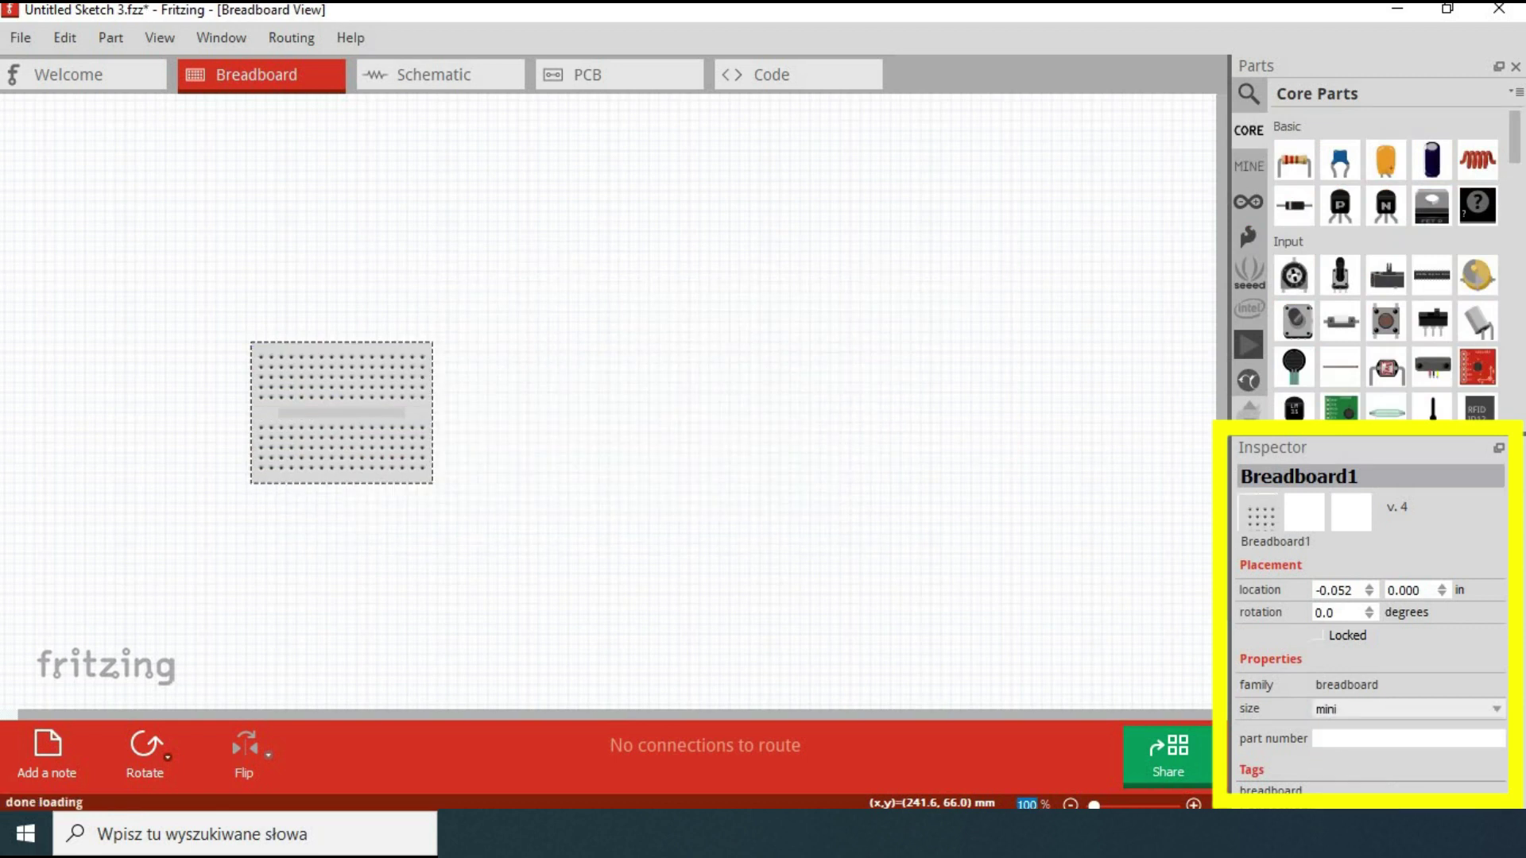
left_click(1497, 713)
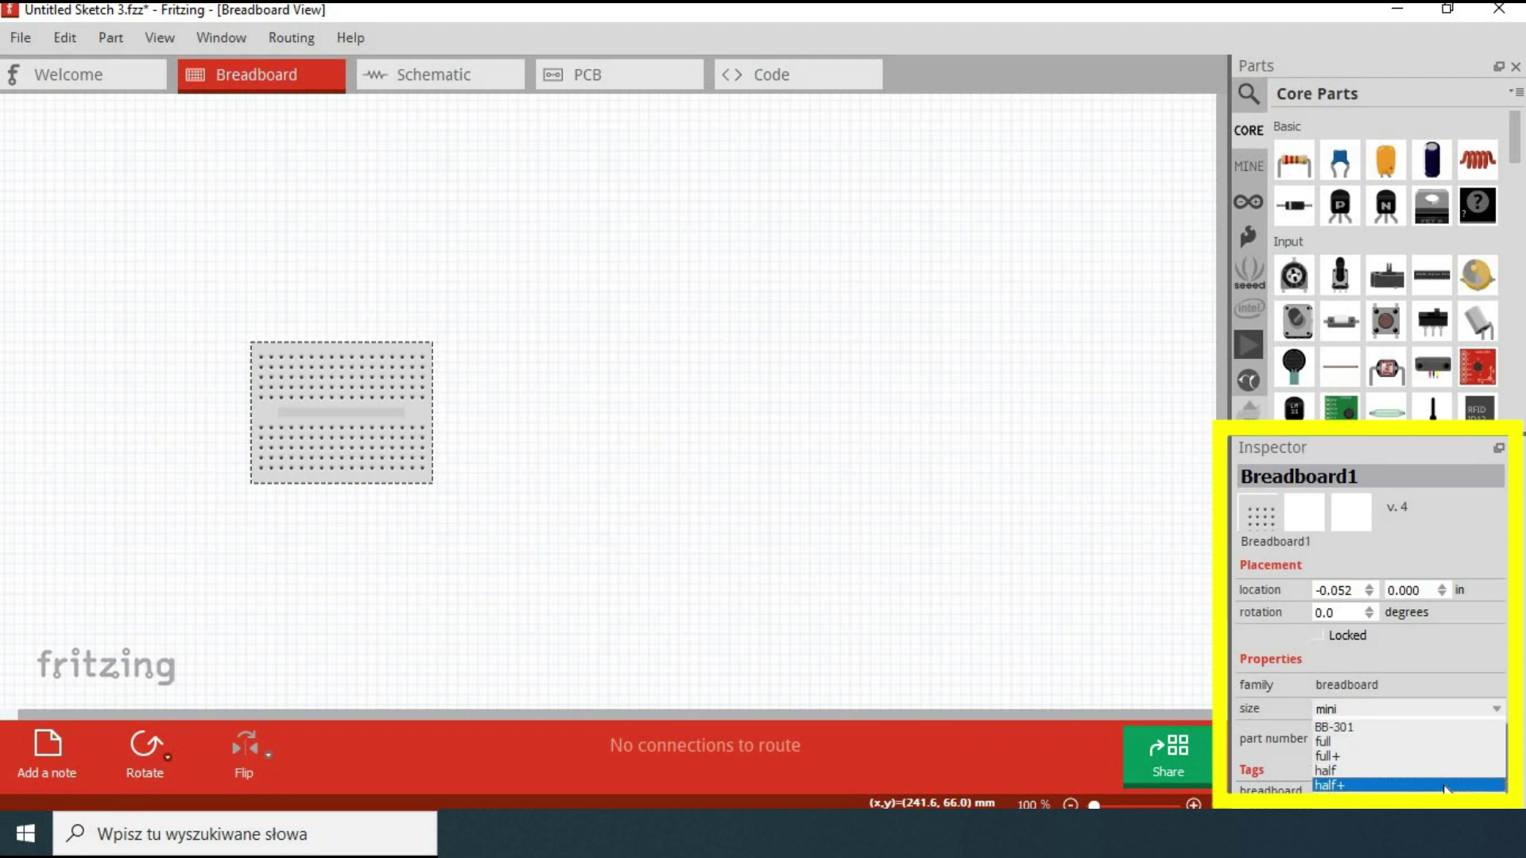
left_click(1351, 793)
Place an Arduino Nano (Rev3.0) across the breadboard's center gap, oriented with its USB connector toward column 1.
left_click_drag(1093, 805, 1097, 805)
left_click_drag(535, 715, 402, 716)
left_click_drag(1221, 326, 1223, 386)
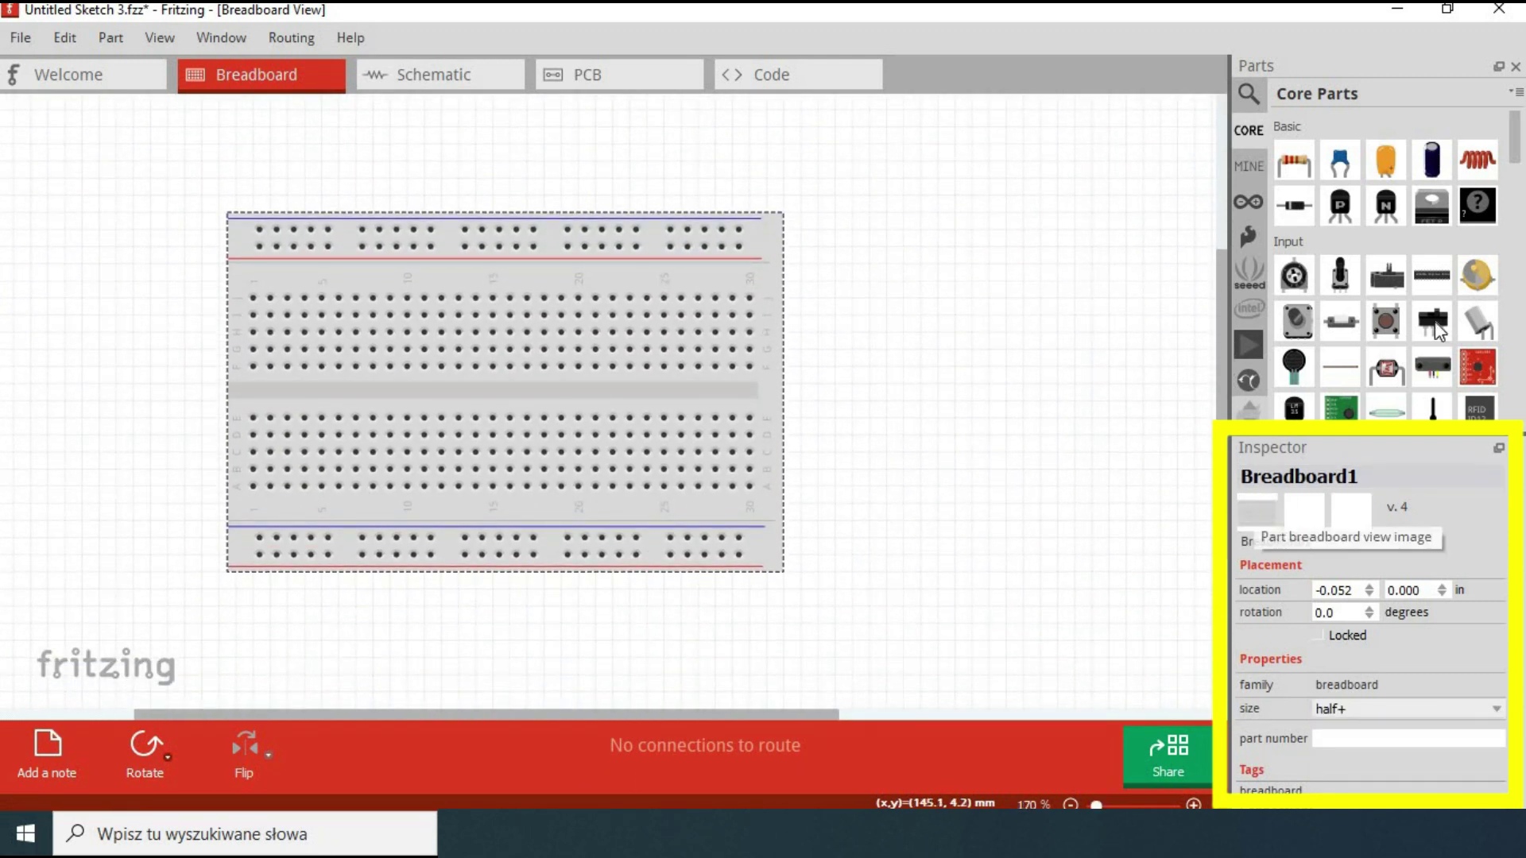
left_click(1248, 201)
left_click_drag(1386, 210, 430, 433)
right_click(575, 374)
mouse_move(715, 378)
left_click(844, 407)
left_click(909, 416)
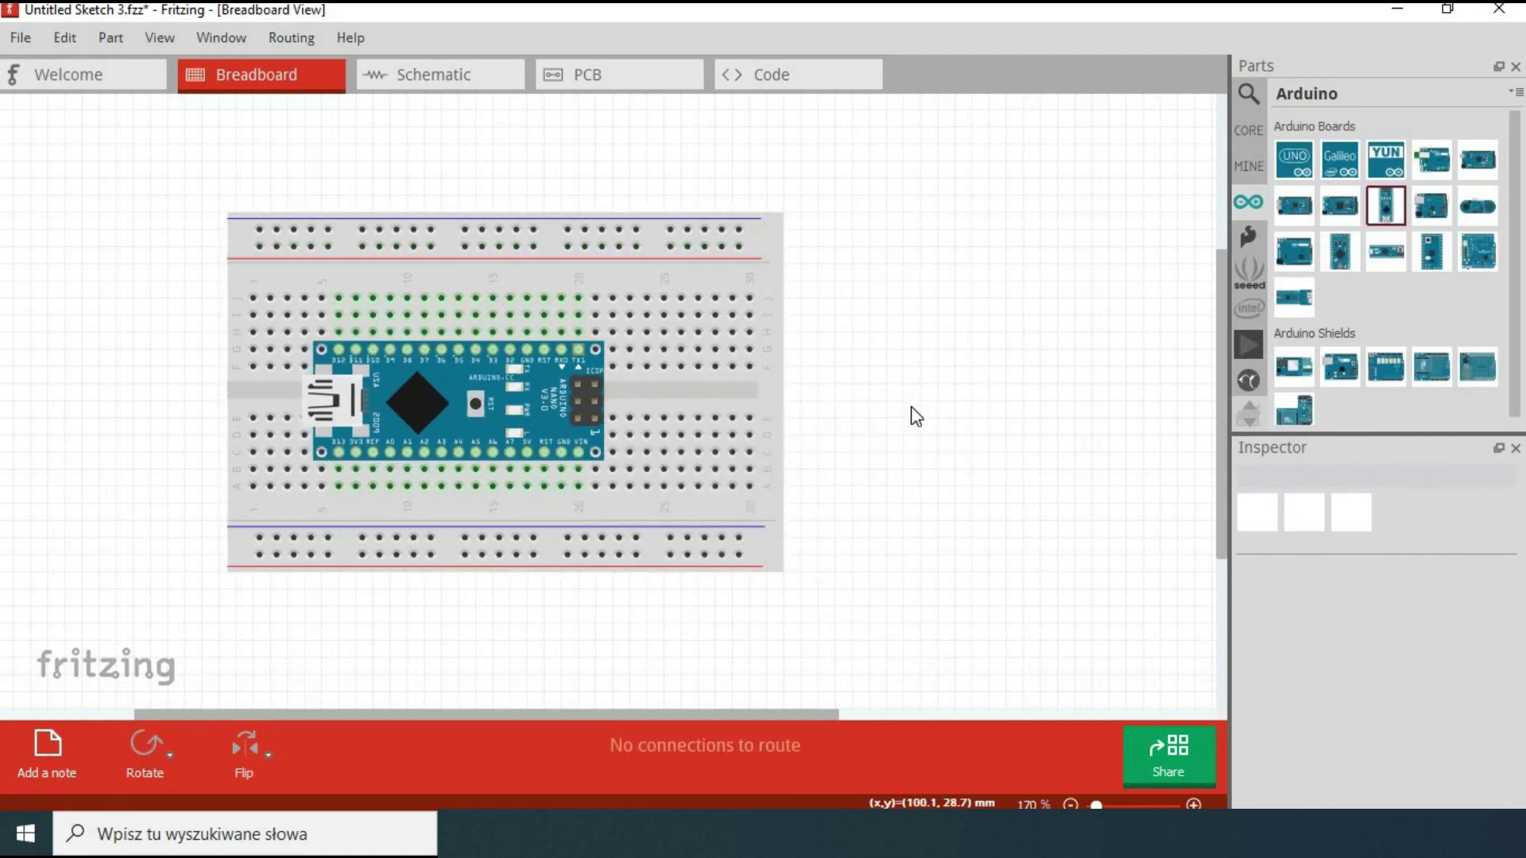
Search the parts for "rgb led" and place a common-cathode RGB LED with its legs in breadboard columns 26 to 29.
left_click(1248, 94)
type("rgb led")
key("Return")
left_click_drag(1293, 182, 732, 354)
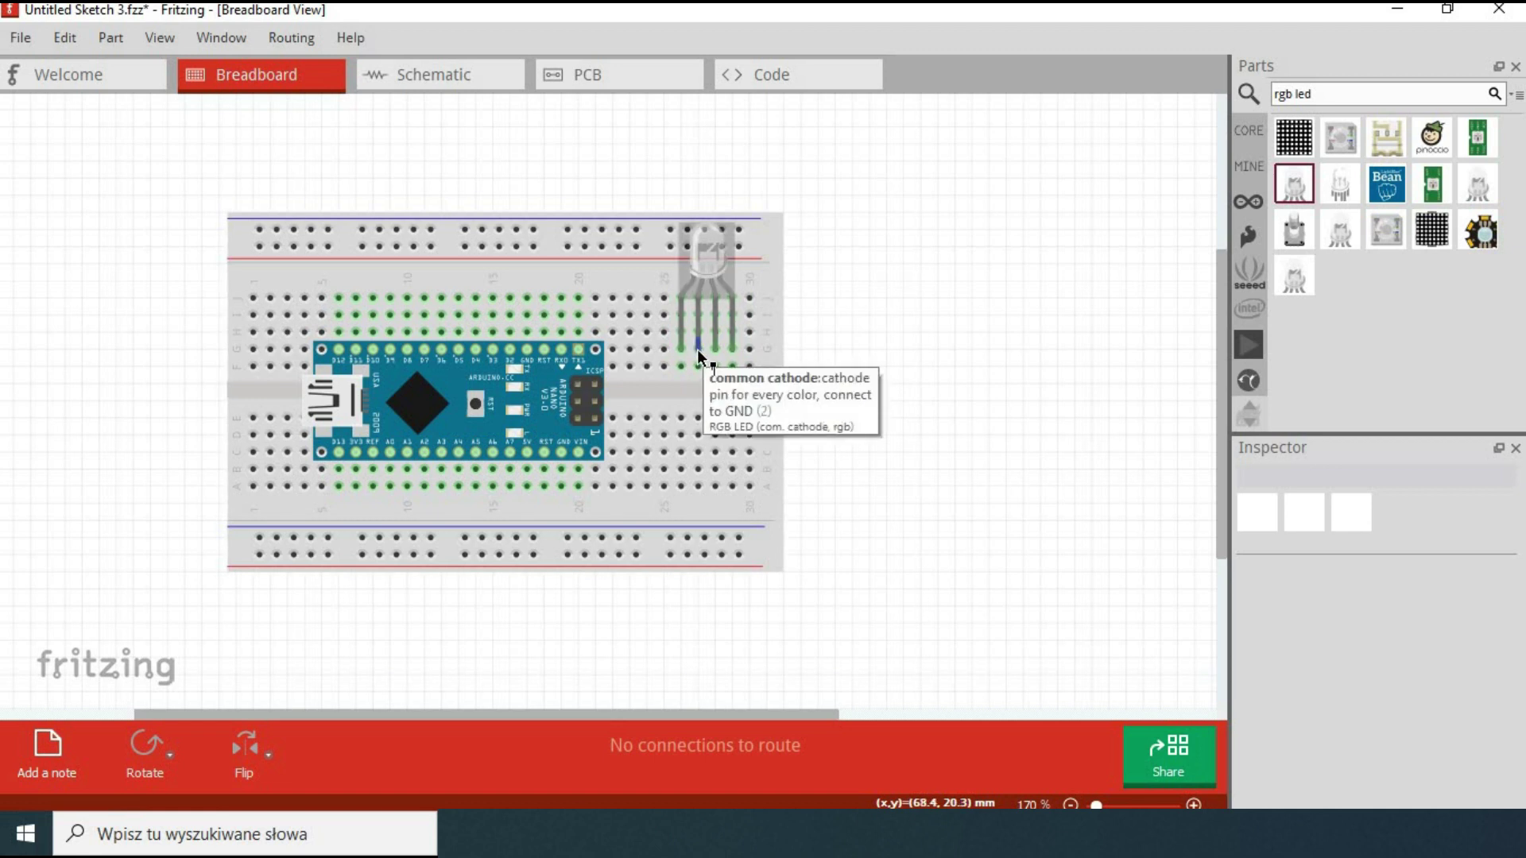
Wire the LED's common cathode to the Nano's lower GND pin with right-angle bends and color the wire black.
left_click_drag(698, 350, 561, 453)
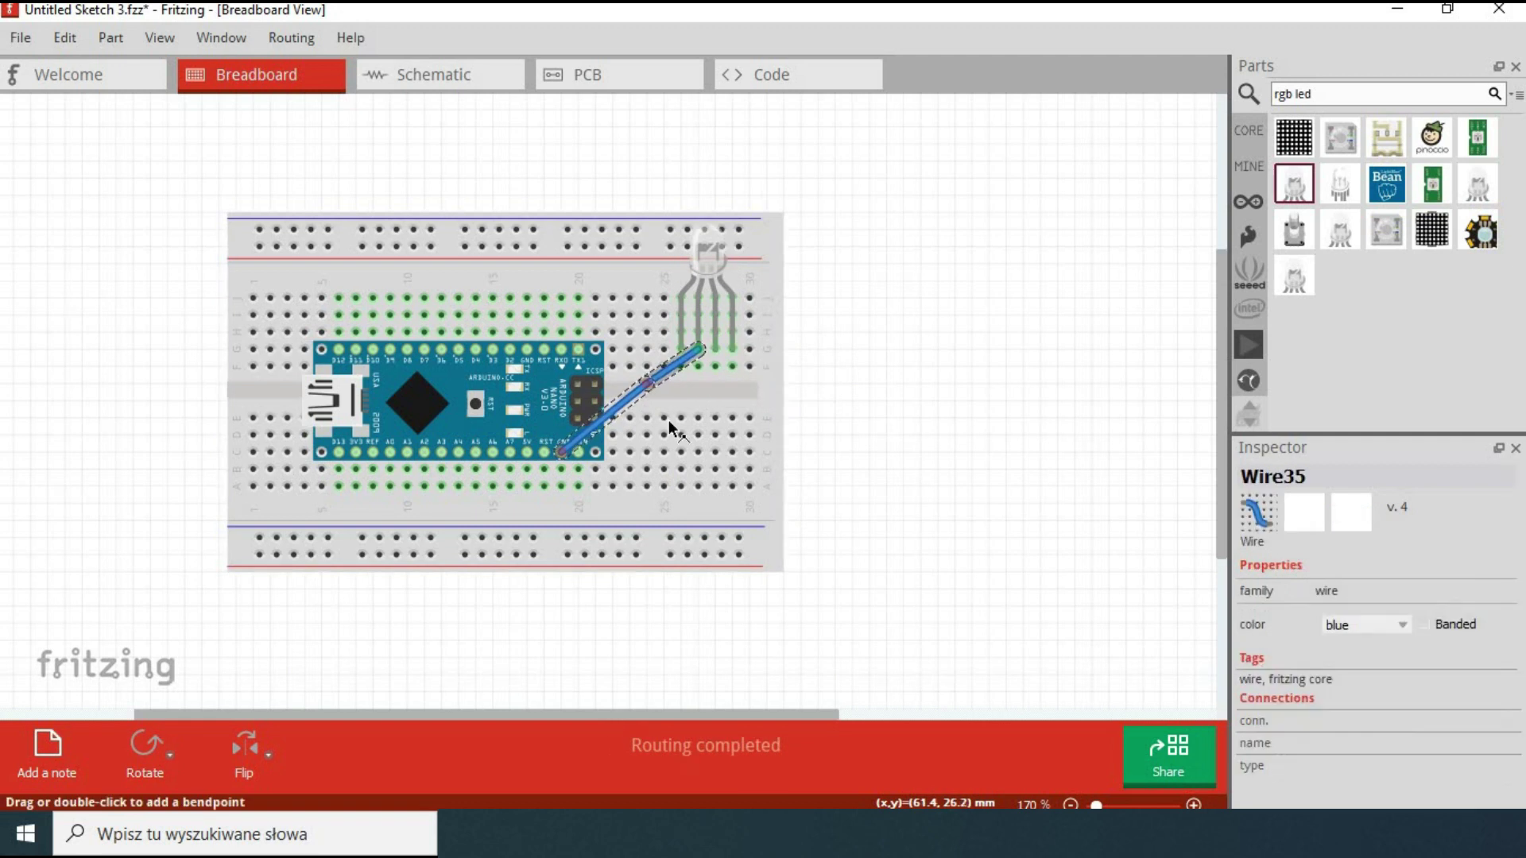
left_click_drag(669, 419, 682, 503)
left_click_drag(607, 470, 561, 503)
left_click_drag(683, 504, 698, 503)
right_click(670, 505)
mouse_move(747, 537)
left_click(920, 580)
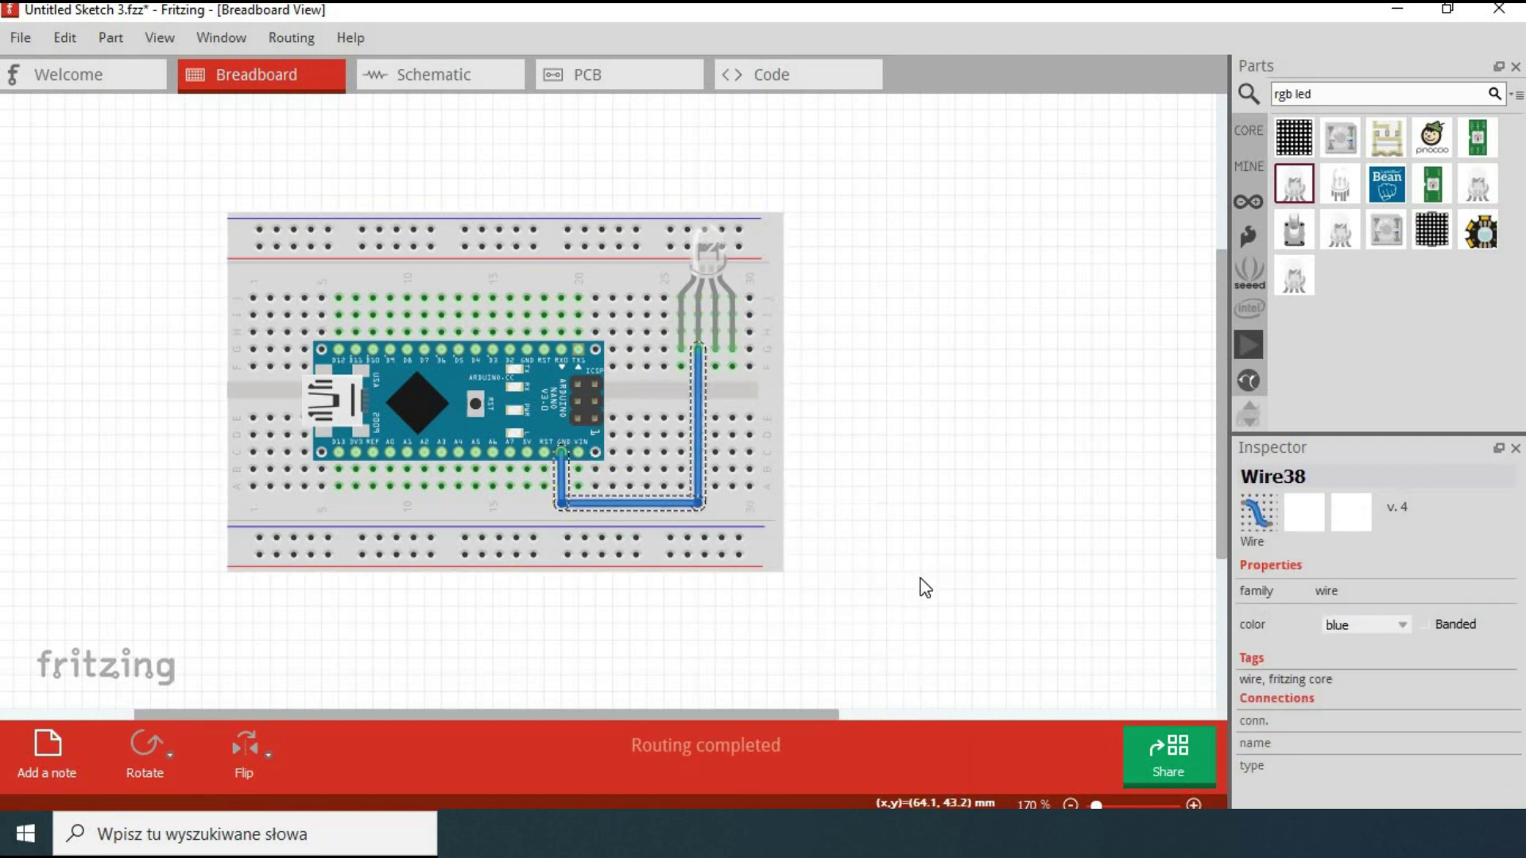
Search the parts for "resistor" and place a 220 Ω resistor upright across the breadboard's center gap below the LED.
left_click_drag(1324, 94, 1212, 104)
type("resistor")
key("Return")
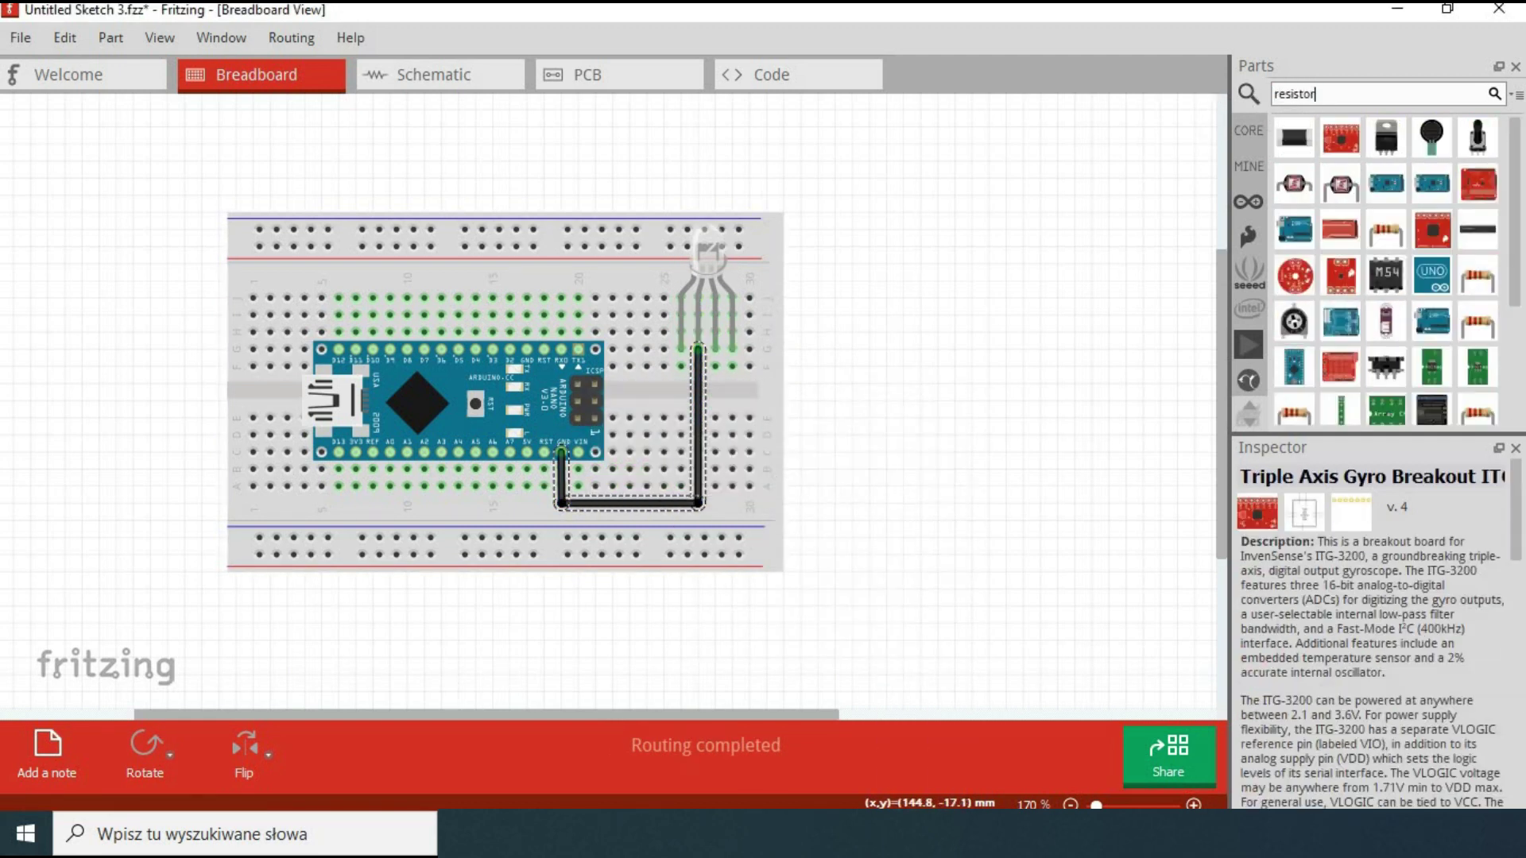
scroll(1387, 270, "down", 3)
left_click_drag(1432, 356, 712, 395)
right_click(685, 417)
left_click(954, 454)
Duplicate the resistor twice so each of the LED's three color legs has its own resistor.
key("ctrl+d")
key("ctrl+d")
left_click(837, 478)
Route a right-angled wire between the column 26 resistor and the Nano's A0 pin and color it blue.
left_click_drag(644, 439, 681, 519)
right_click(433, 522)
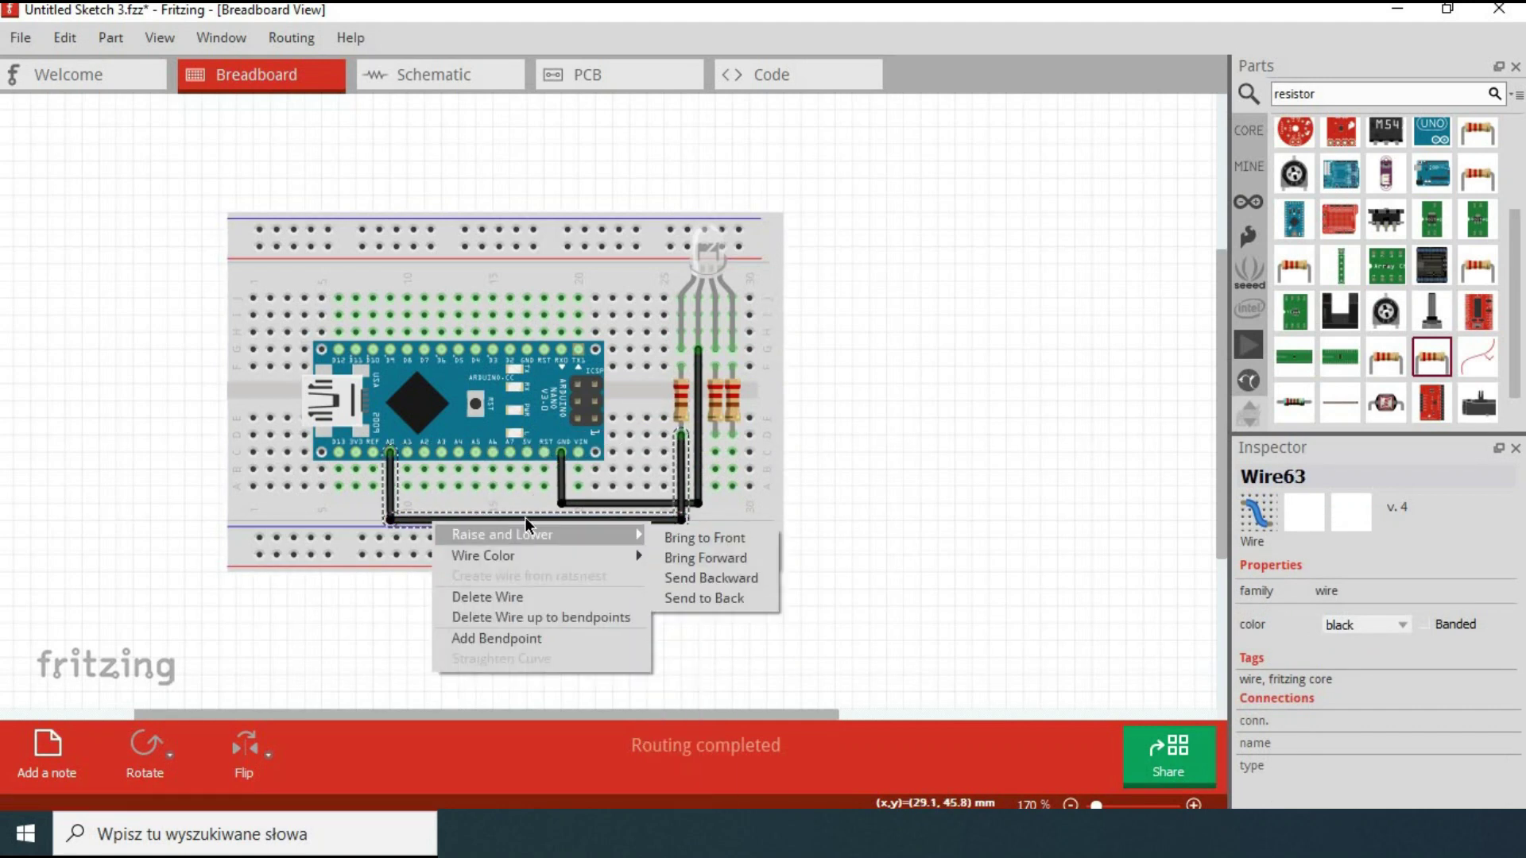
mouse_move(524, 555)
left_click(679, 556)
Wire the Nano's A1 pin to the column 28 resistor with right-angle bends and color the wire yellow.
left_click_drag(406, 452, 714, 435)
left_click_drag(690, 436, 715, 537)
left_click_drag(453, 465, 407, 538)
right_click(717, 489)
mouse_move(924, 522)
left_click(970, 586)
Wire the column 29 resistor to the Nano's A2 pin with right-angle bends and color the wire green.
mouse_move(732, 434)
left_mouse_down()
mouse_move(424, 452)
mouse_move(424, 555)
left_mouse_up()
left_click_drag(572, 497, 732, 555)
right_click(733, 496)
left_click(969, 614)
left_click(879, 551)
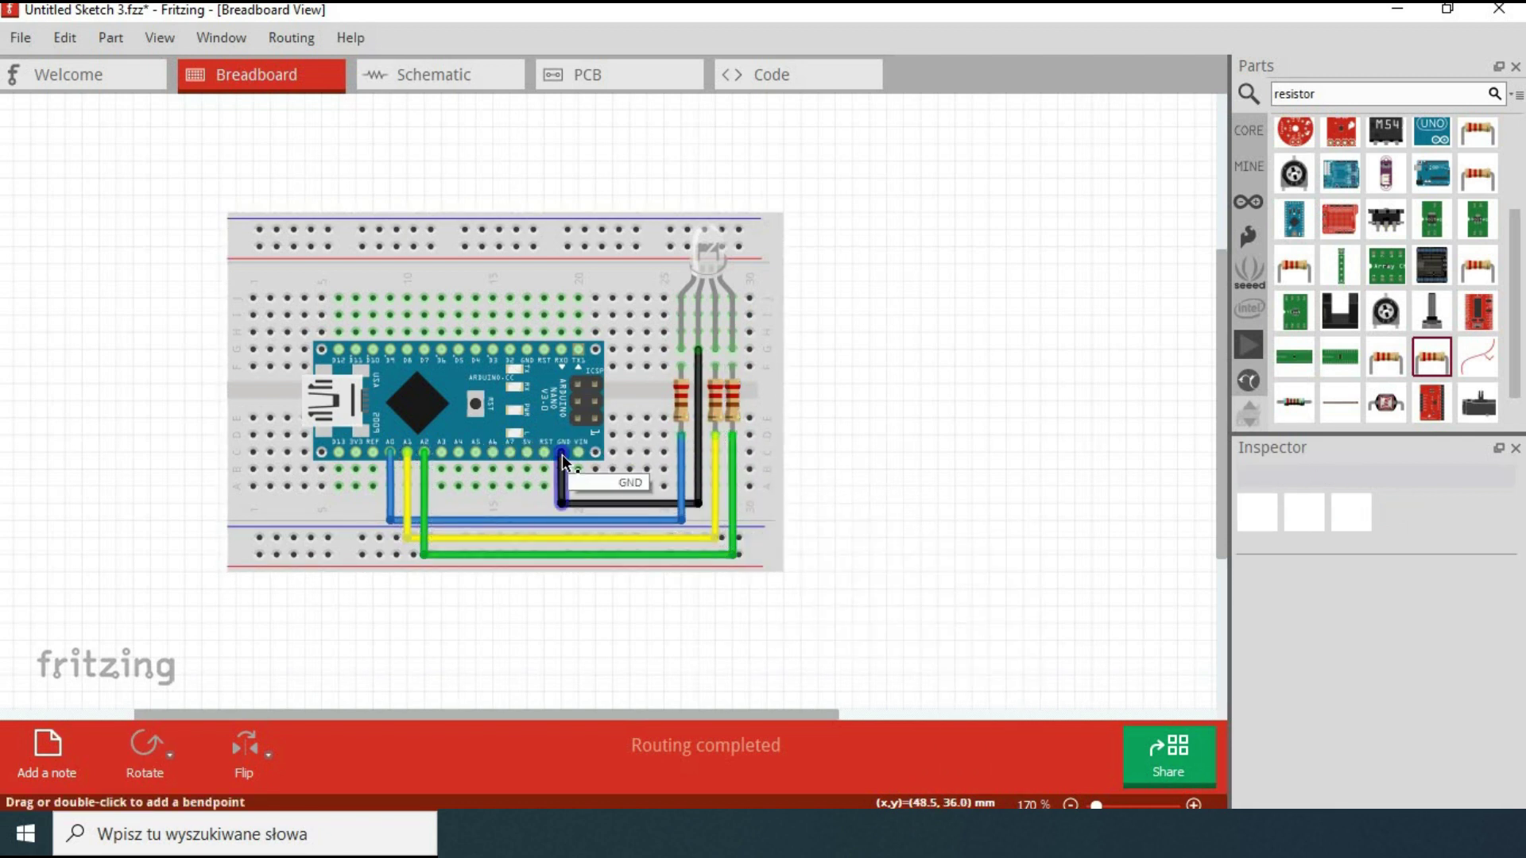
Check the connections of the GND wire and of each resistor's lower lead by highlighting their nets.
left_click(561, 455)
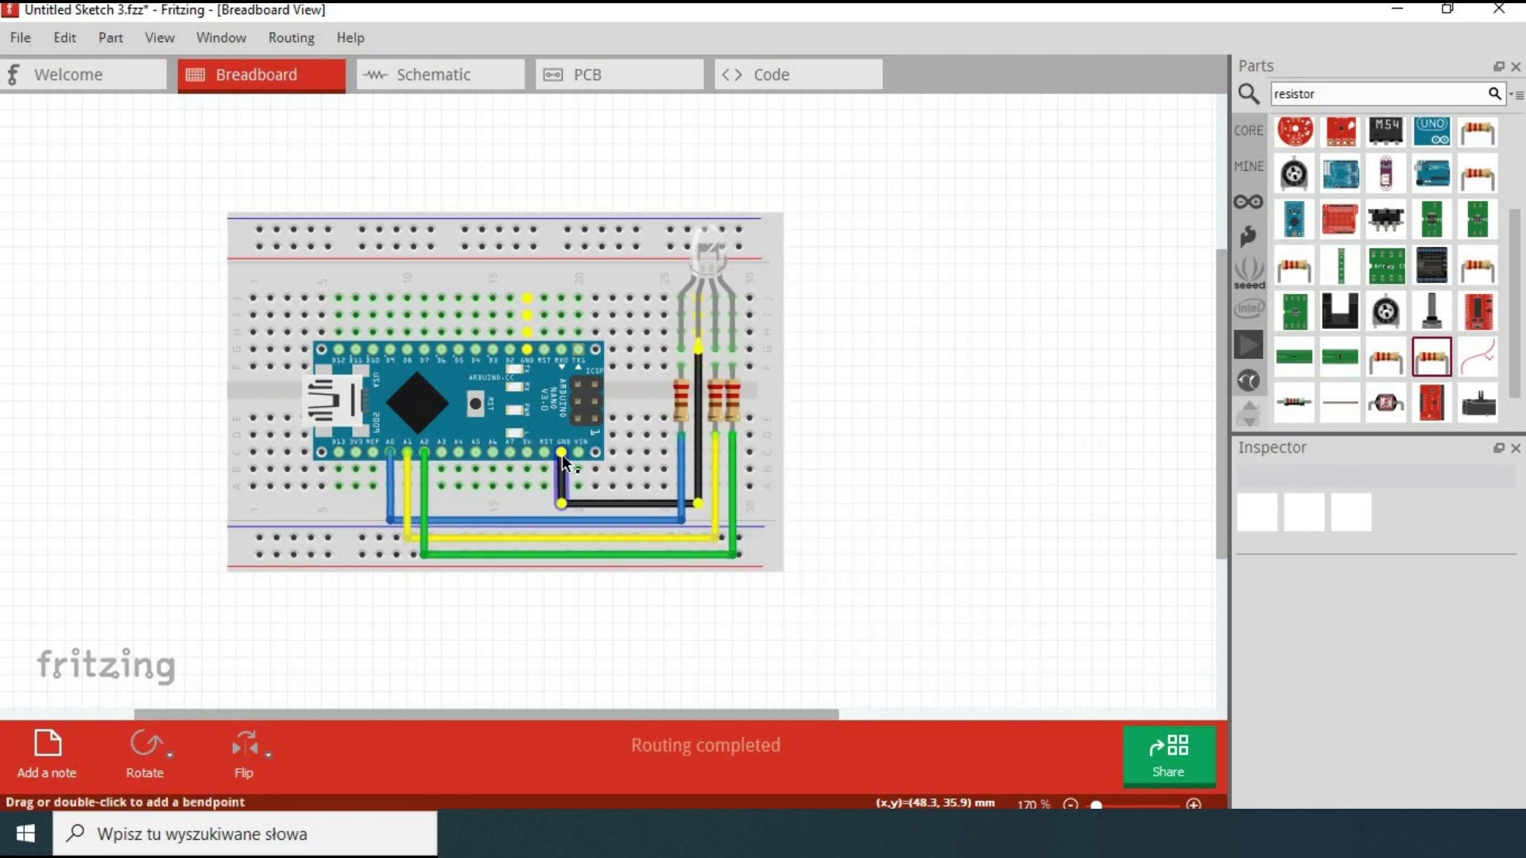
left_click(681, 435)
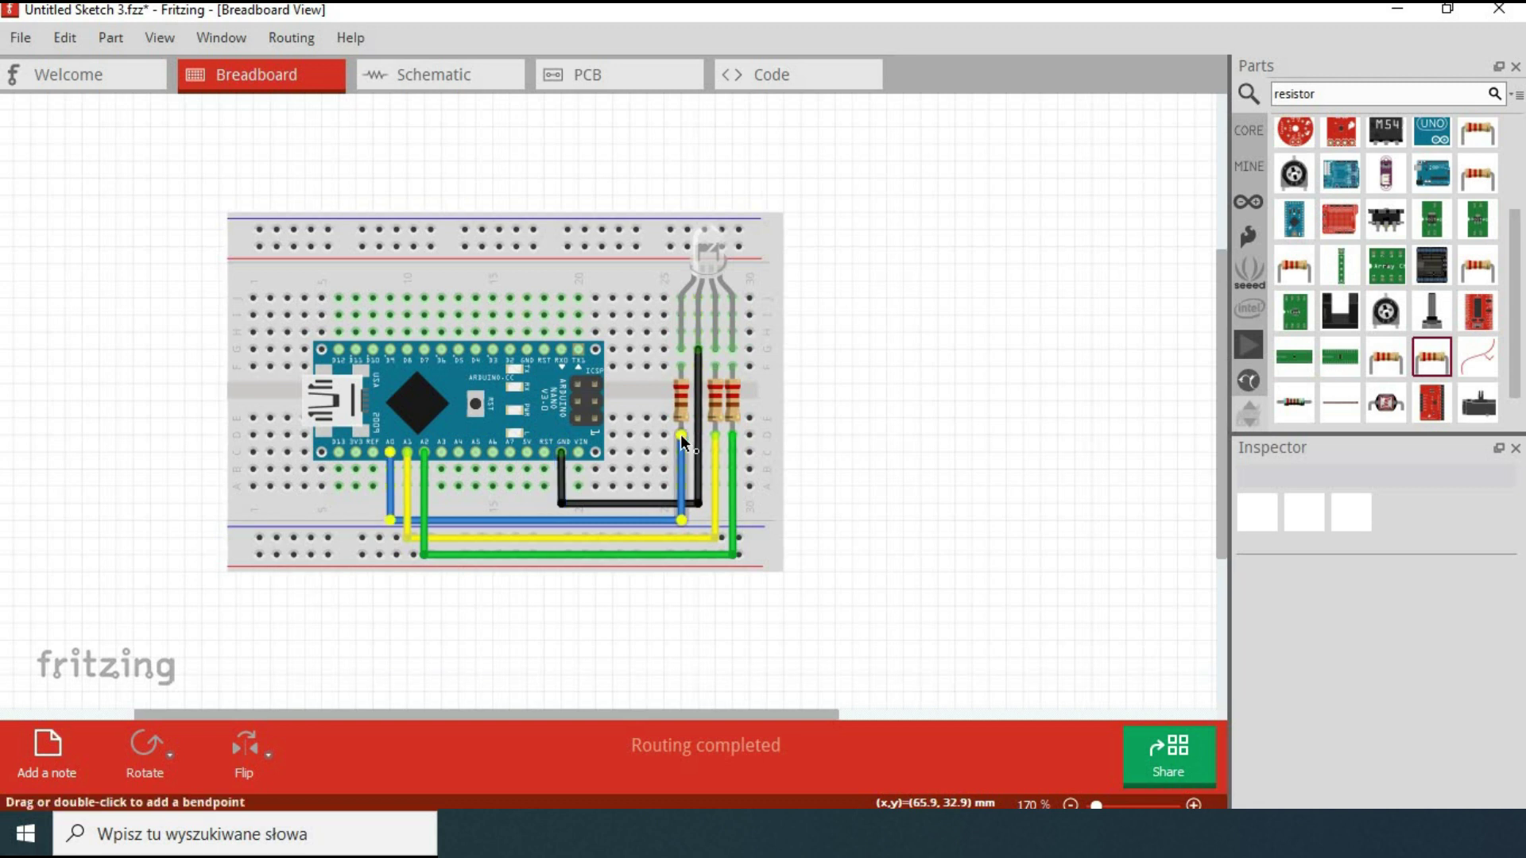
left_click(715, 436)
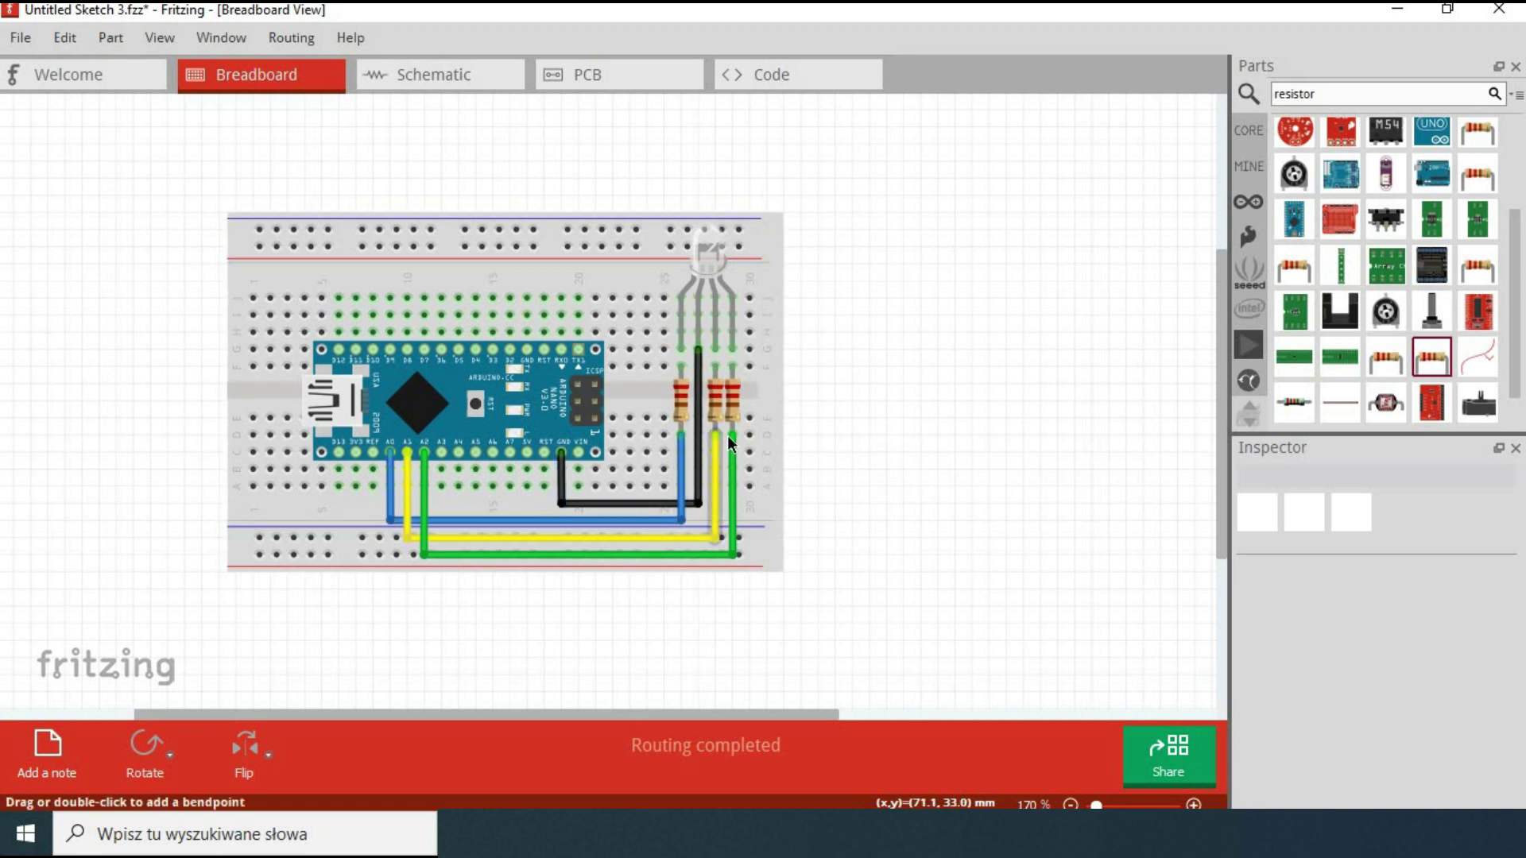
left_click(732, 433)
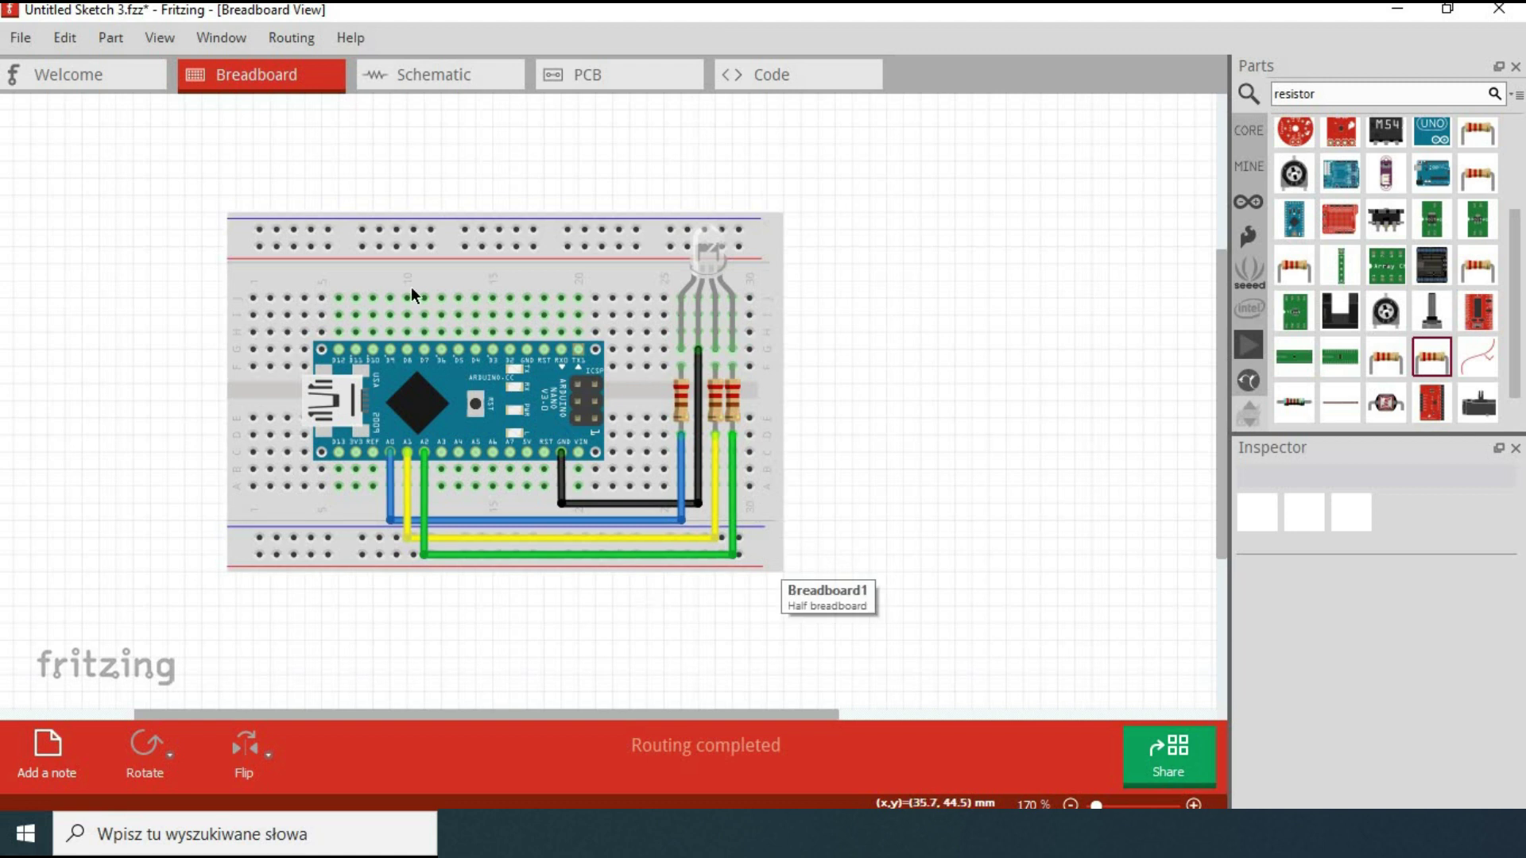
In the schematic view, rotate resistor R3 by 180 degrees and move it beside the LED's input pins.
left_click(405, 77)
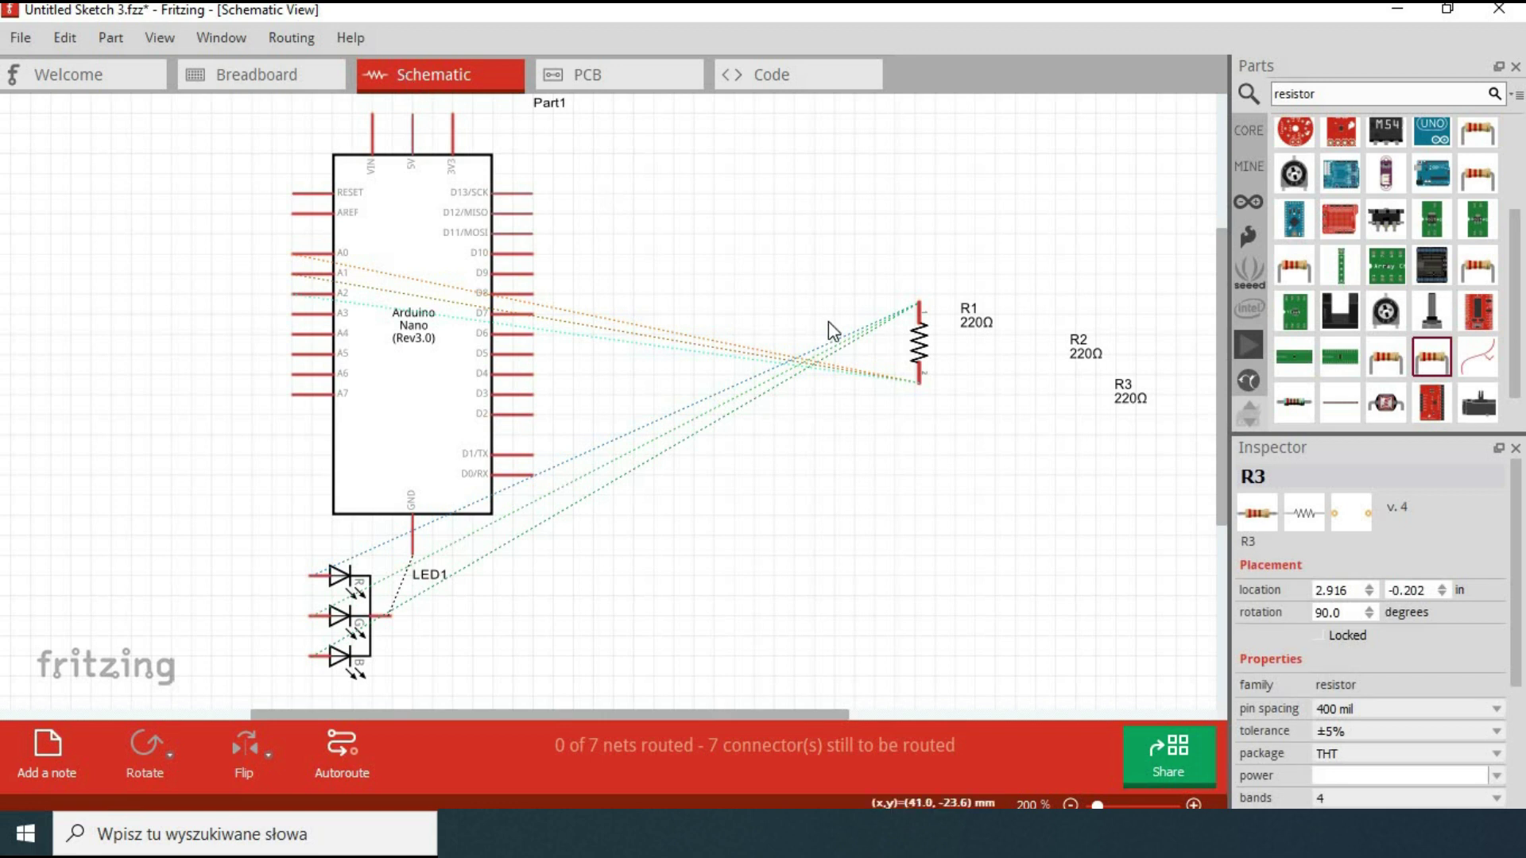
right_click(922, 343)
left_click(1180, 391)
right_click(924, 342)
left_click(1180, 379)
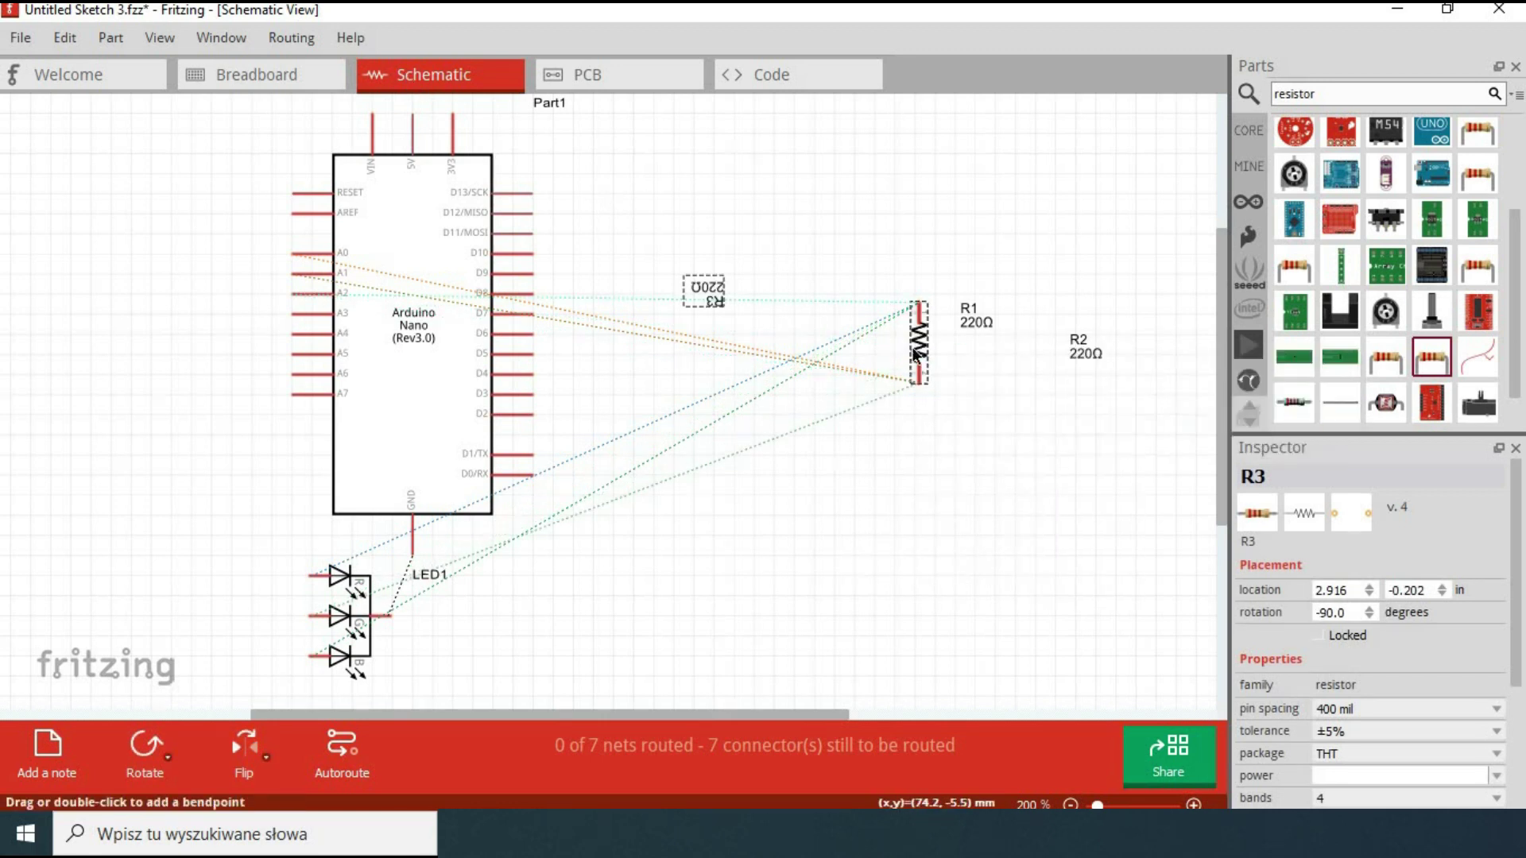
left_click_drag(914, 350, 224, 586)
Move R2 below the Nano's analog pins, rotate it 180 degrees, and align R3 on its left.
left_click_drag(917, 322, 272, 494)
right_click(214, 460)
mouse_move(404, 475)
left_click(478, 515)
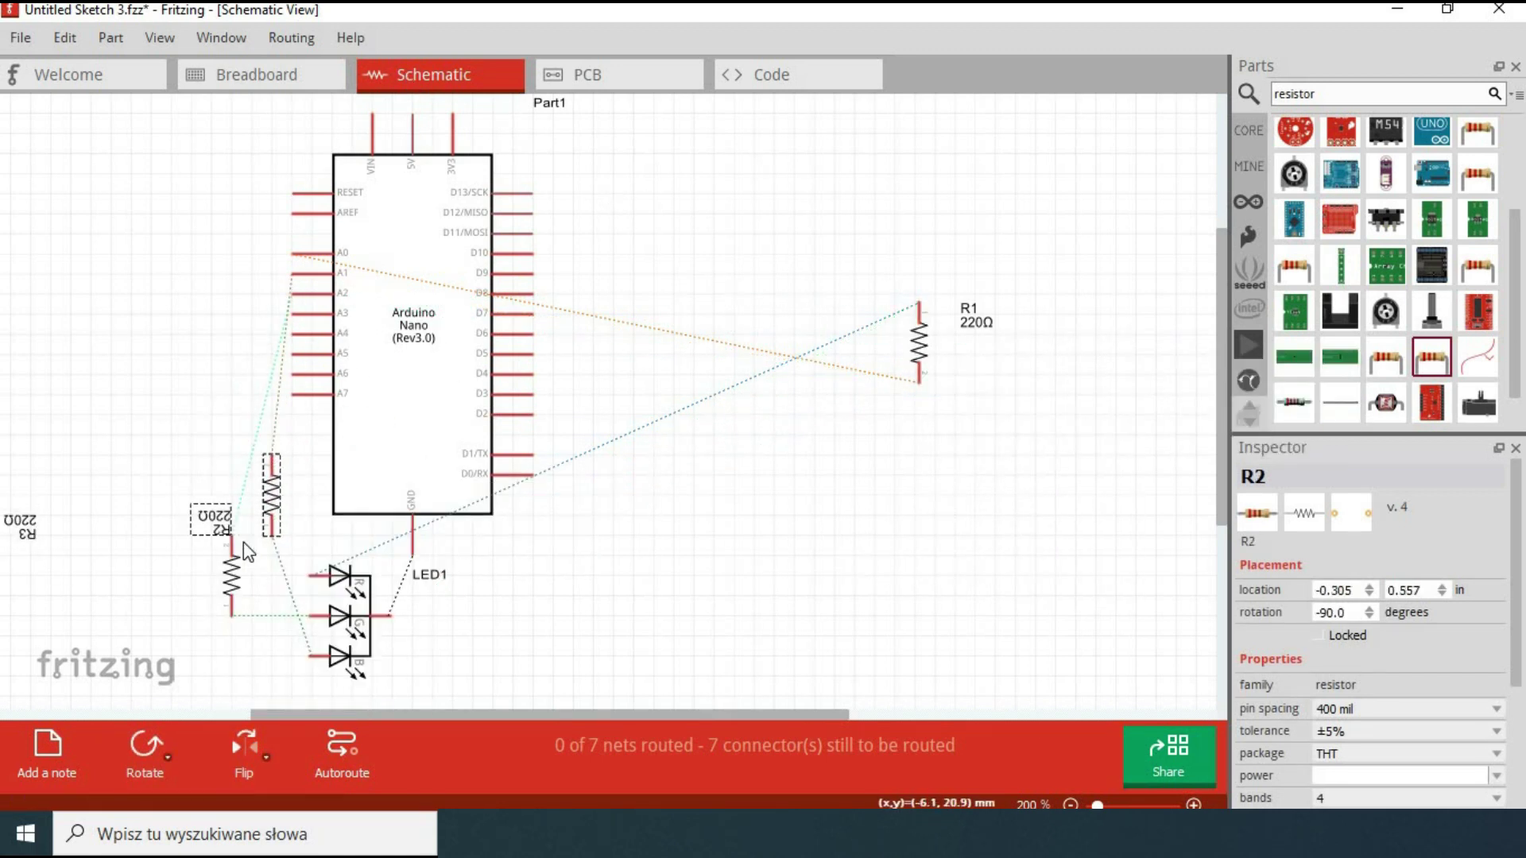
left_click_drag(232, 573, 192, 494)
Rotate R1 by 180 degrees and place it to the left of R3, in line with the other resistors.
right_click(928, 341)
mouse_move(1057, 352)
left_click(1192, 394)
left_click_drag(918, 343, 131, 494)
Route right-angled schematic wires from the three resistors to the LED inputs and from the LED's common cathode to GND.
left_click_drag(184, 549, 183, 598)
double_click(185, 594)
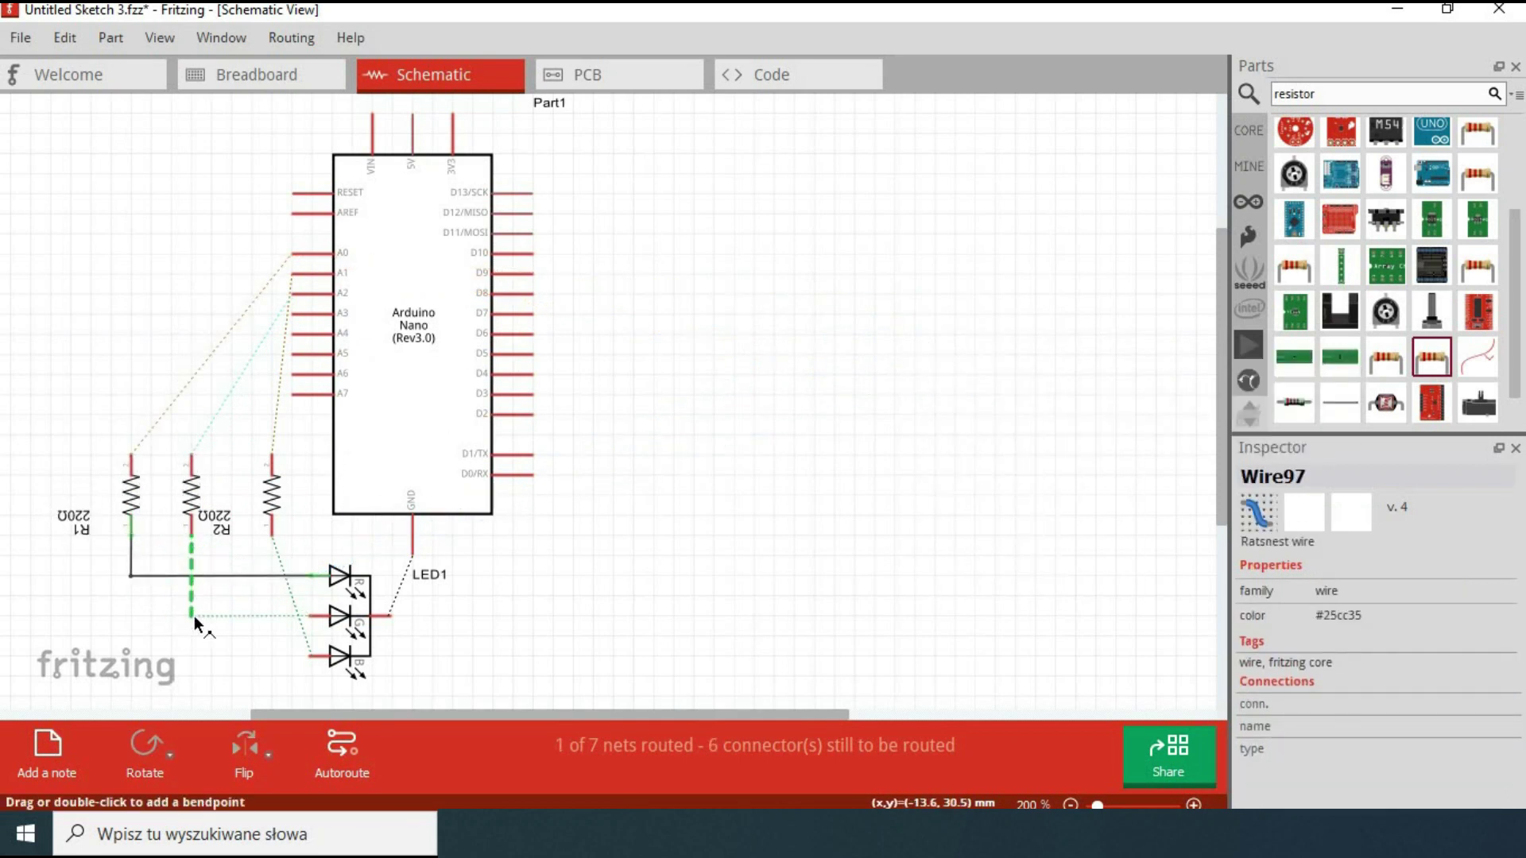
double_click(249, 576)
double_click(291, 597)
double_click(401, 586)
Route schematic wires from the upper ends of R1, R3 and R2 to the Nano's A0, A2 and A1 pins respectively.
double_click(205, 362)
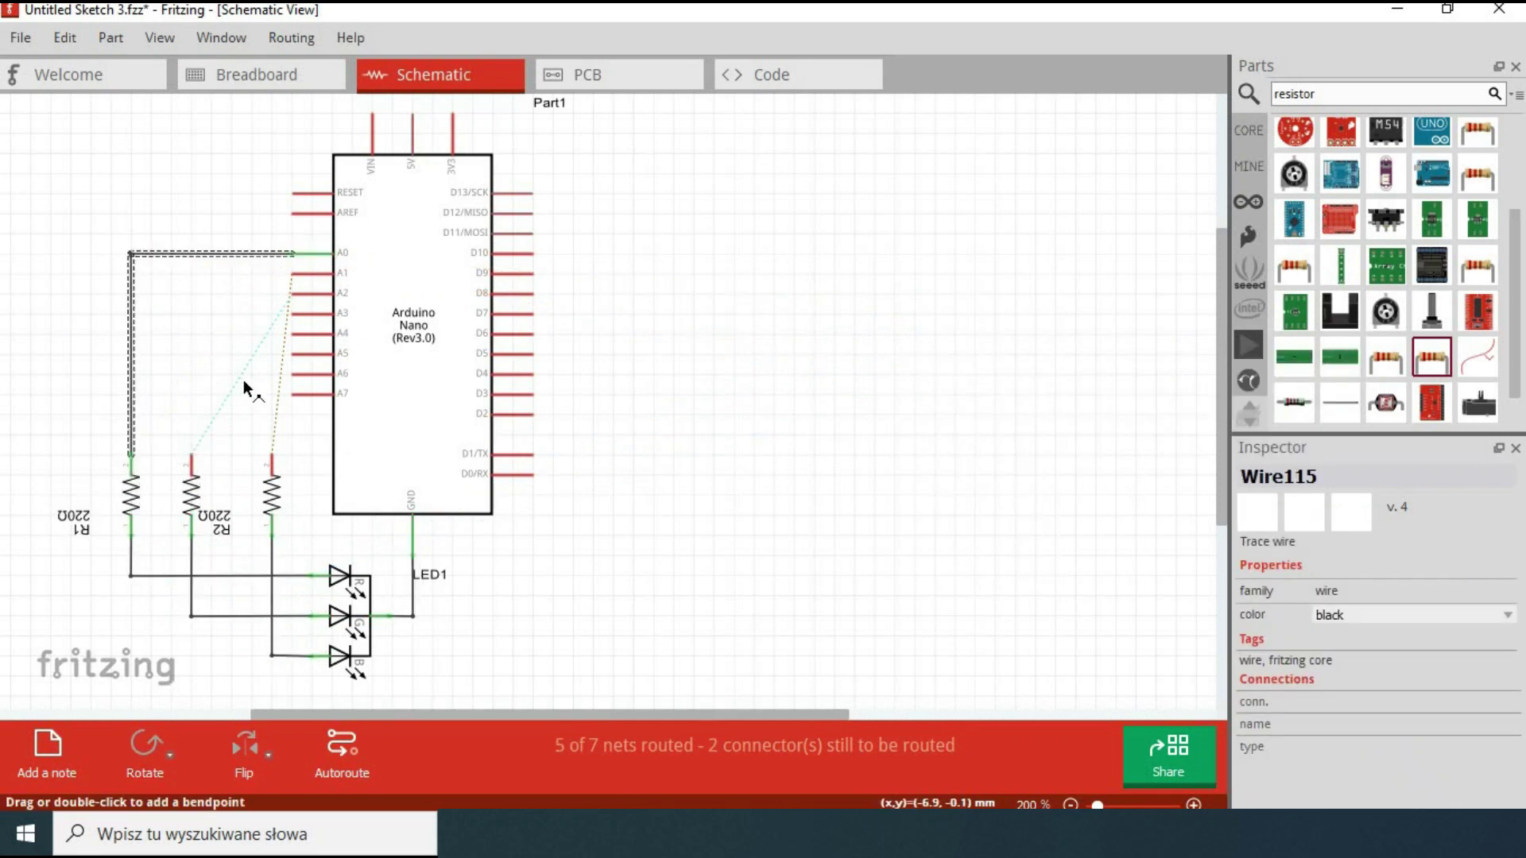
double_click(239, 378)
left_click(287, 310)
double_click(288, 310)
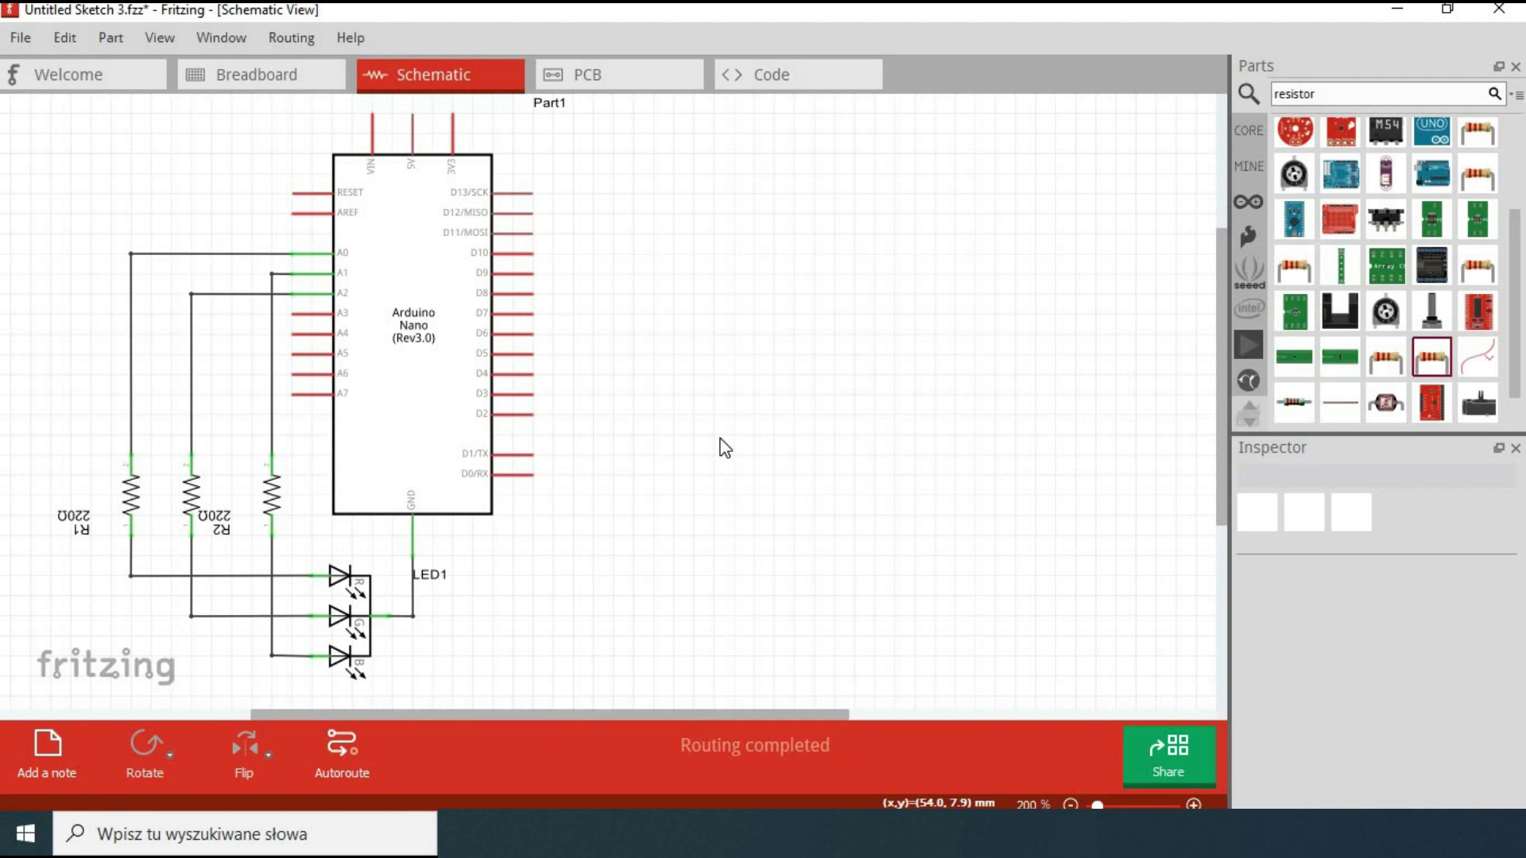
In the PCB view, set the board's width to 40 mm.
left_click(606, 73)
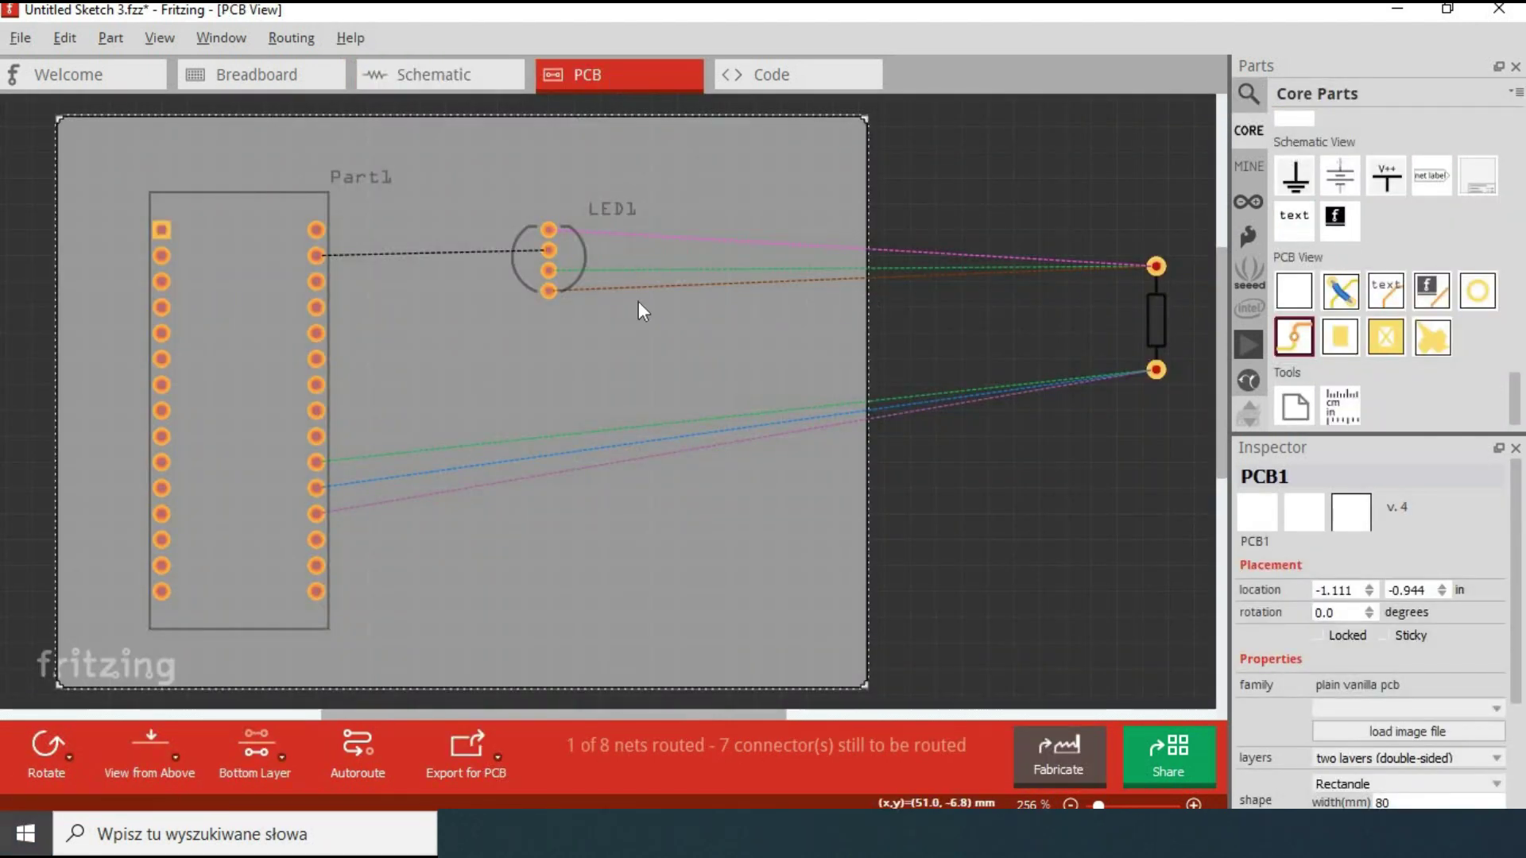
double_click(1319, 791)
key("BackSpace")
type("40")
key("Return")
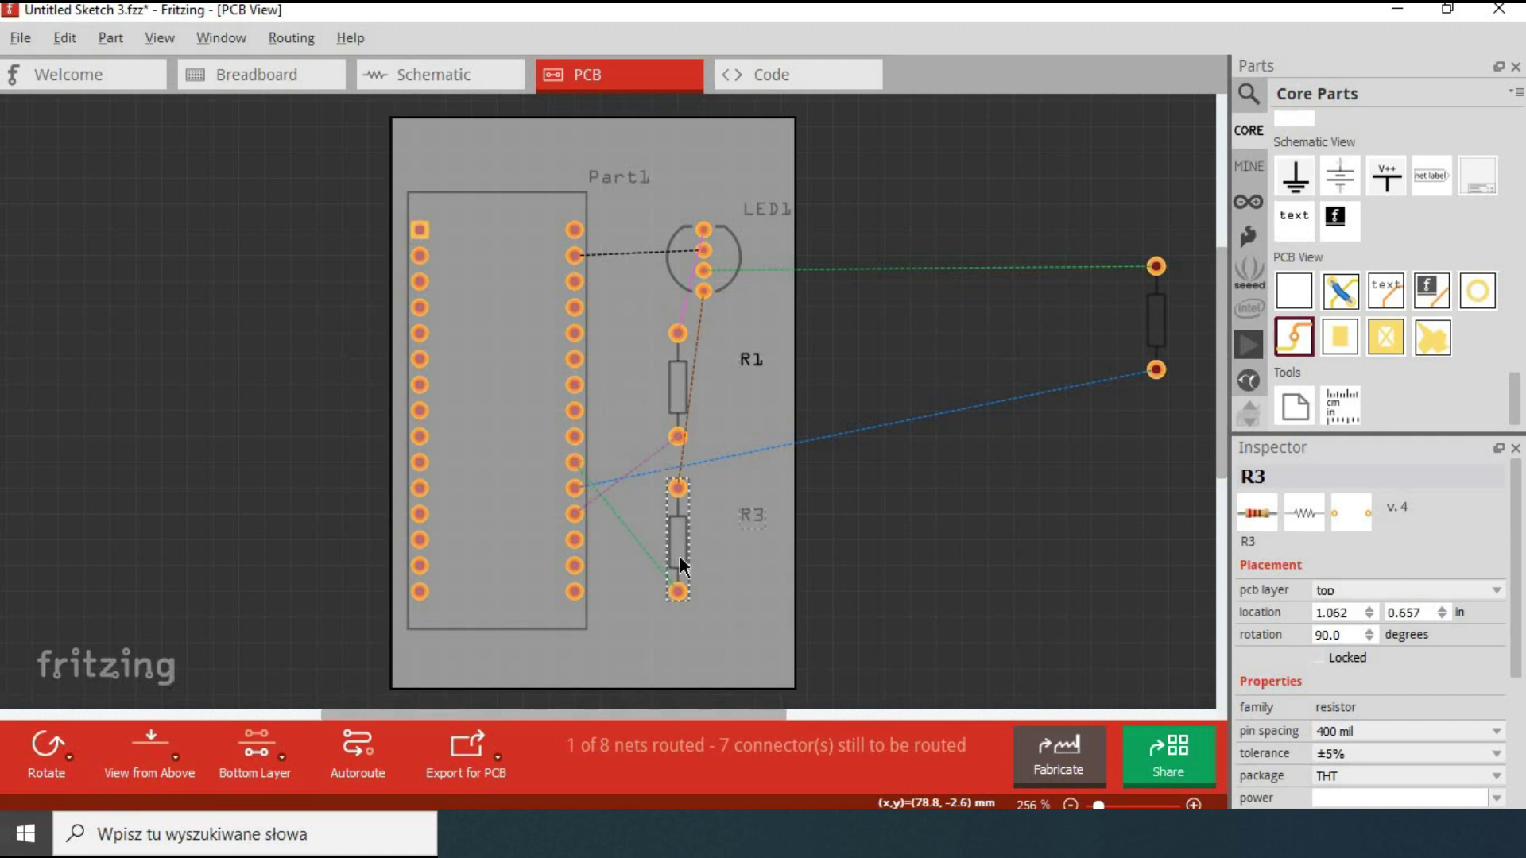
Arrange the three resistors on the board in a diagonal stagger between the Nano and the board's right edge, below the LED.
left_click_drag(679, 565, 680, 592)
left_click_drag(1156, 319, 729, 590)
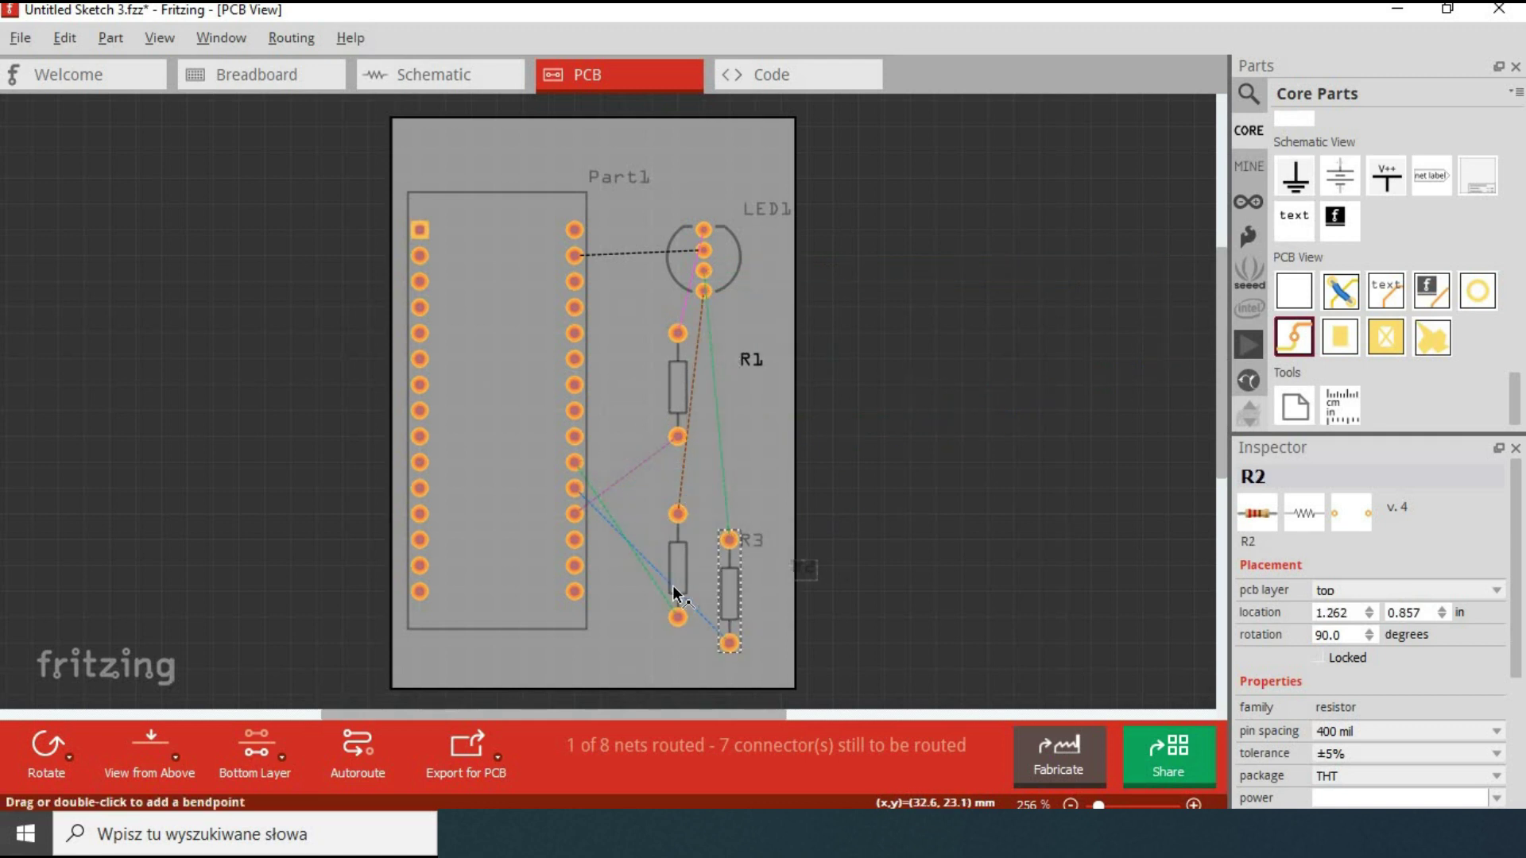
left_click_drag(677, 387, 626, 386)
left_click_drag(679, 560, 679, 457)
left_click_drag(727, 570, 727, 519)
left_click(517, 612)
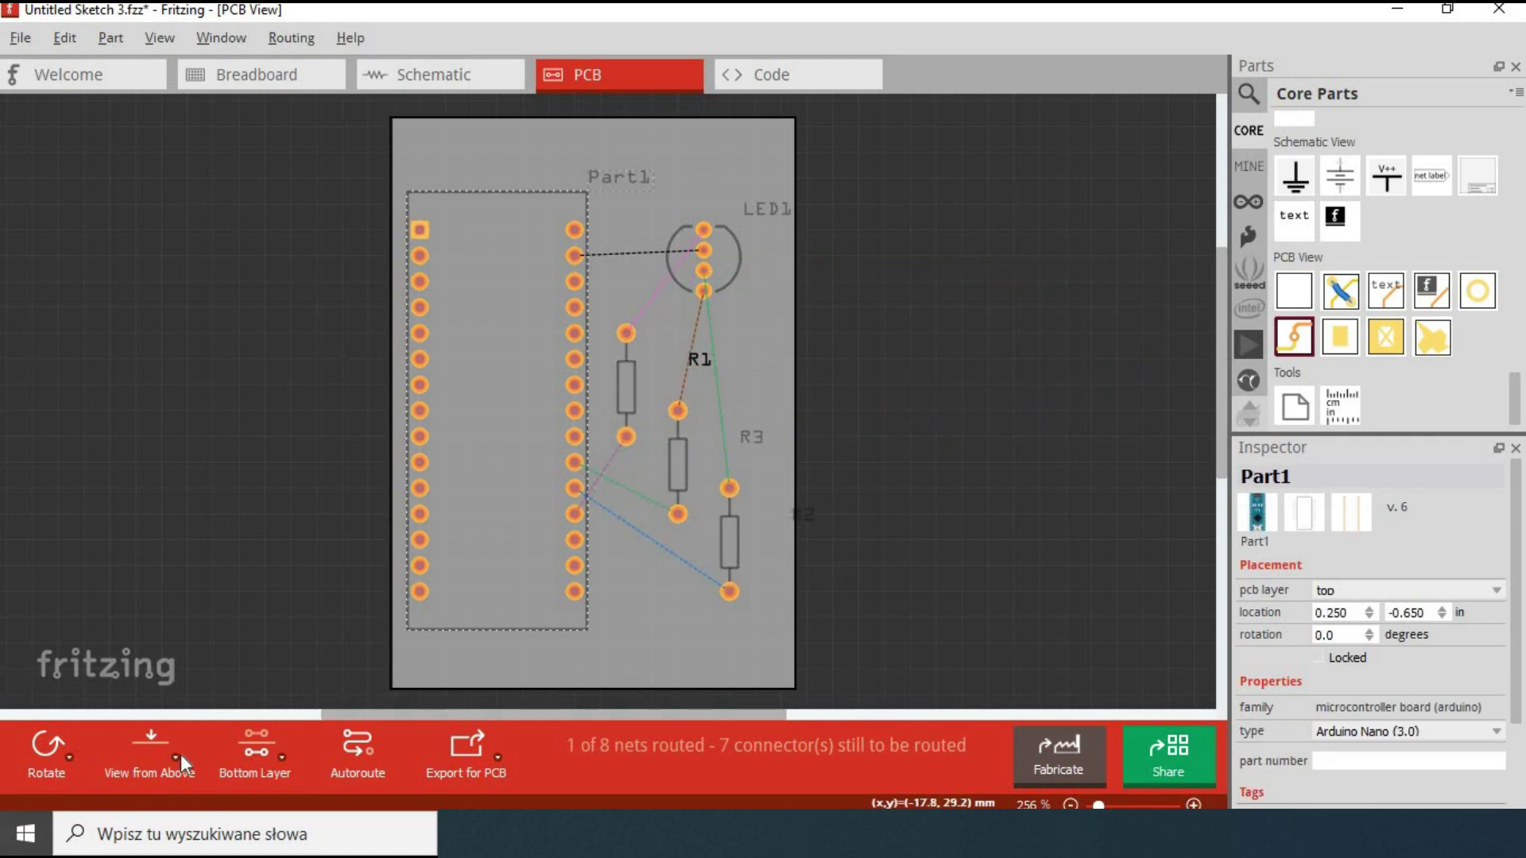
Switch the active copper layer to top, and then make both copper layers active.
left_click(249, 760)
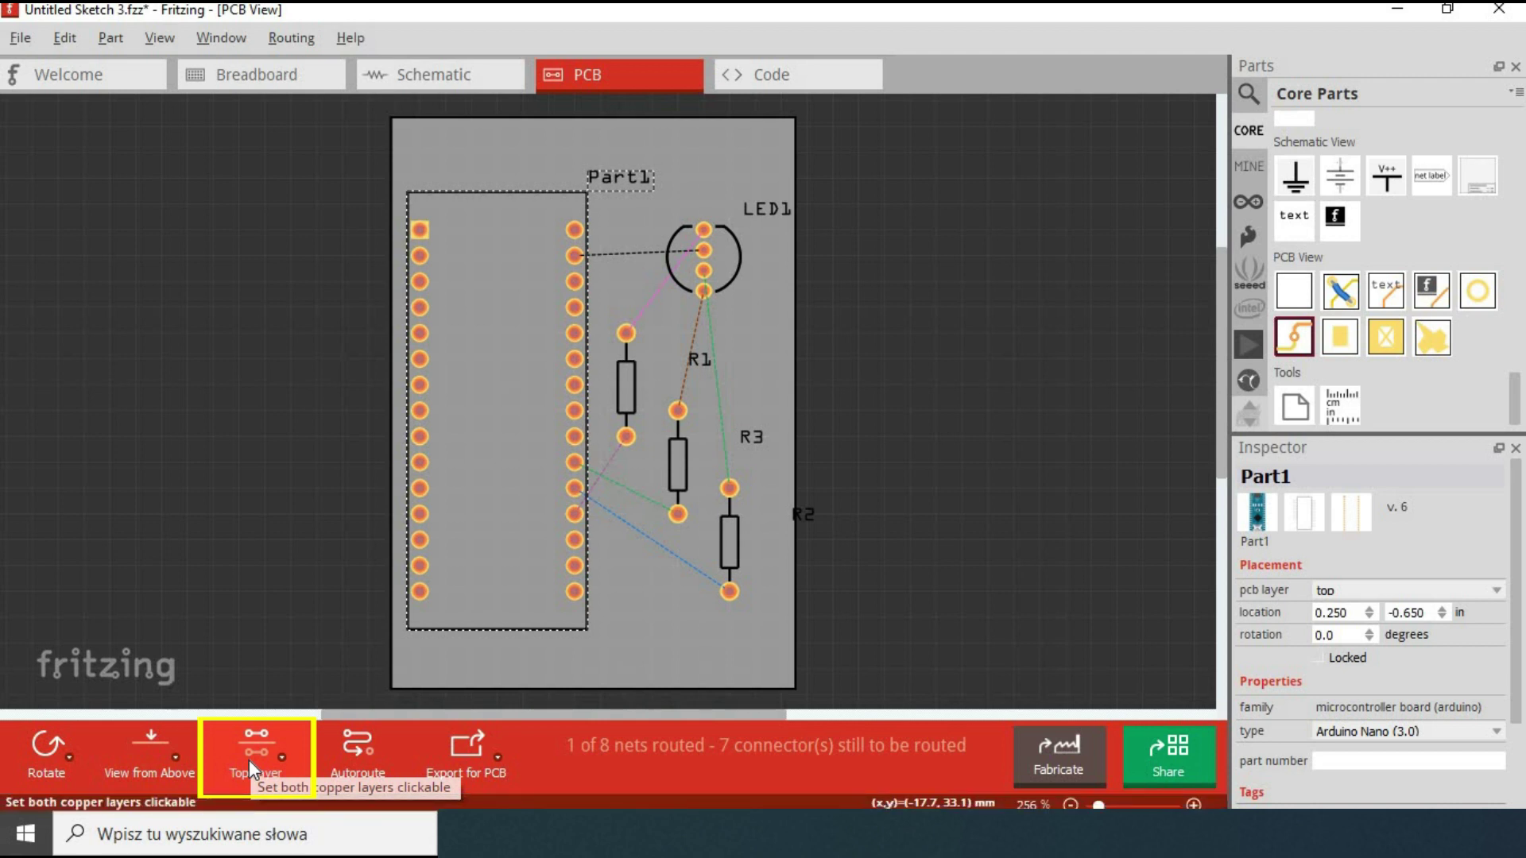
left_click(250, 760)
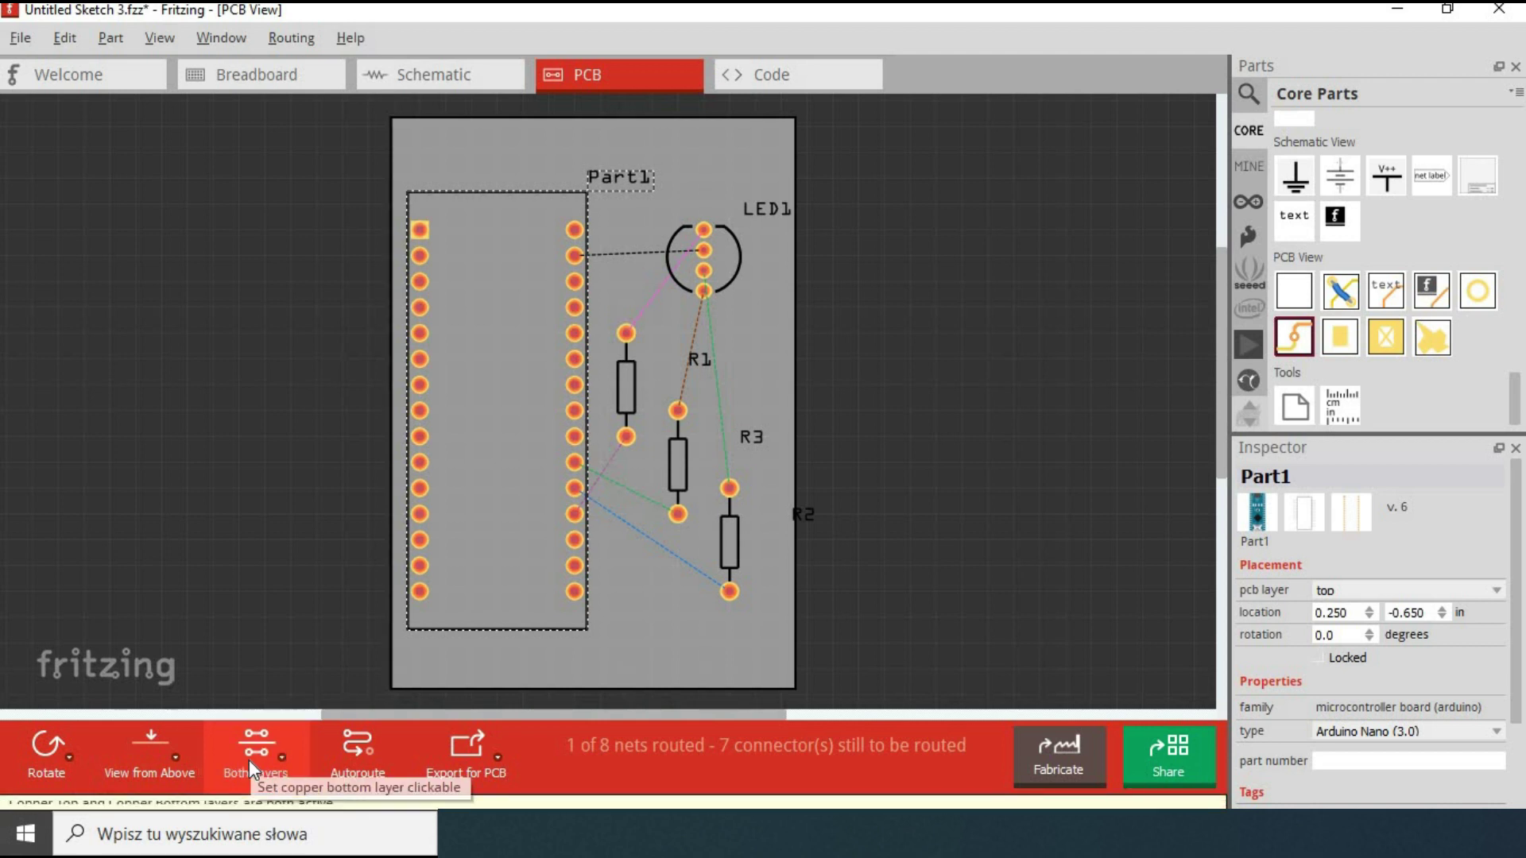
On the top copper layer, route LED1's second pin to the Nano, its third pin to R2 and its fourth pin to R3.
left_click(249, 760)
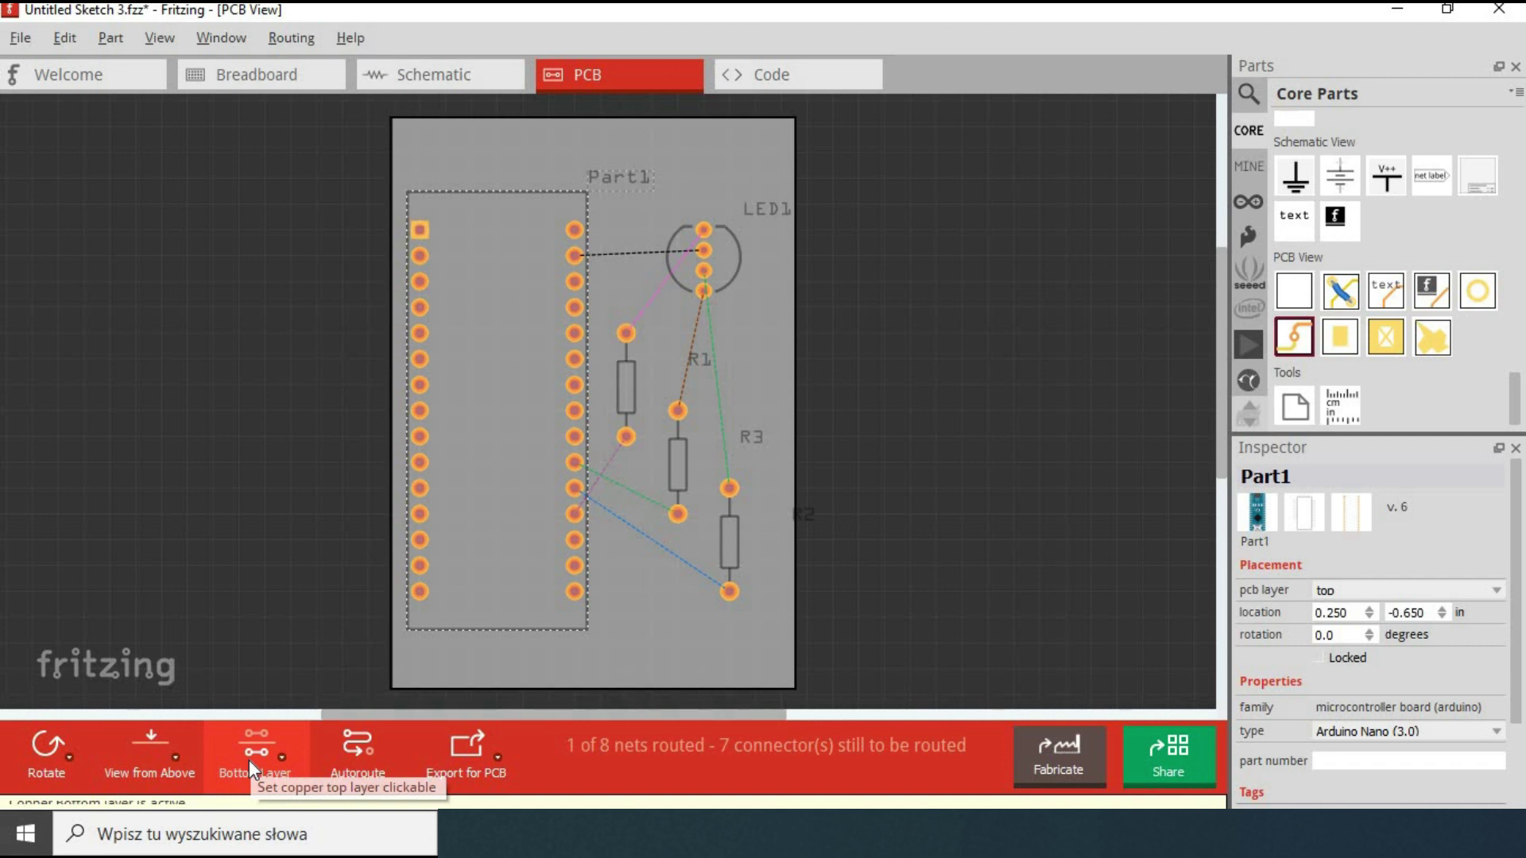
left_click(249, 759)
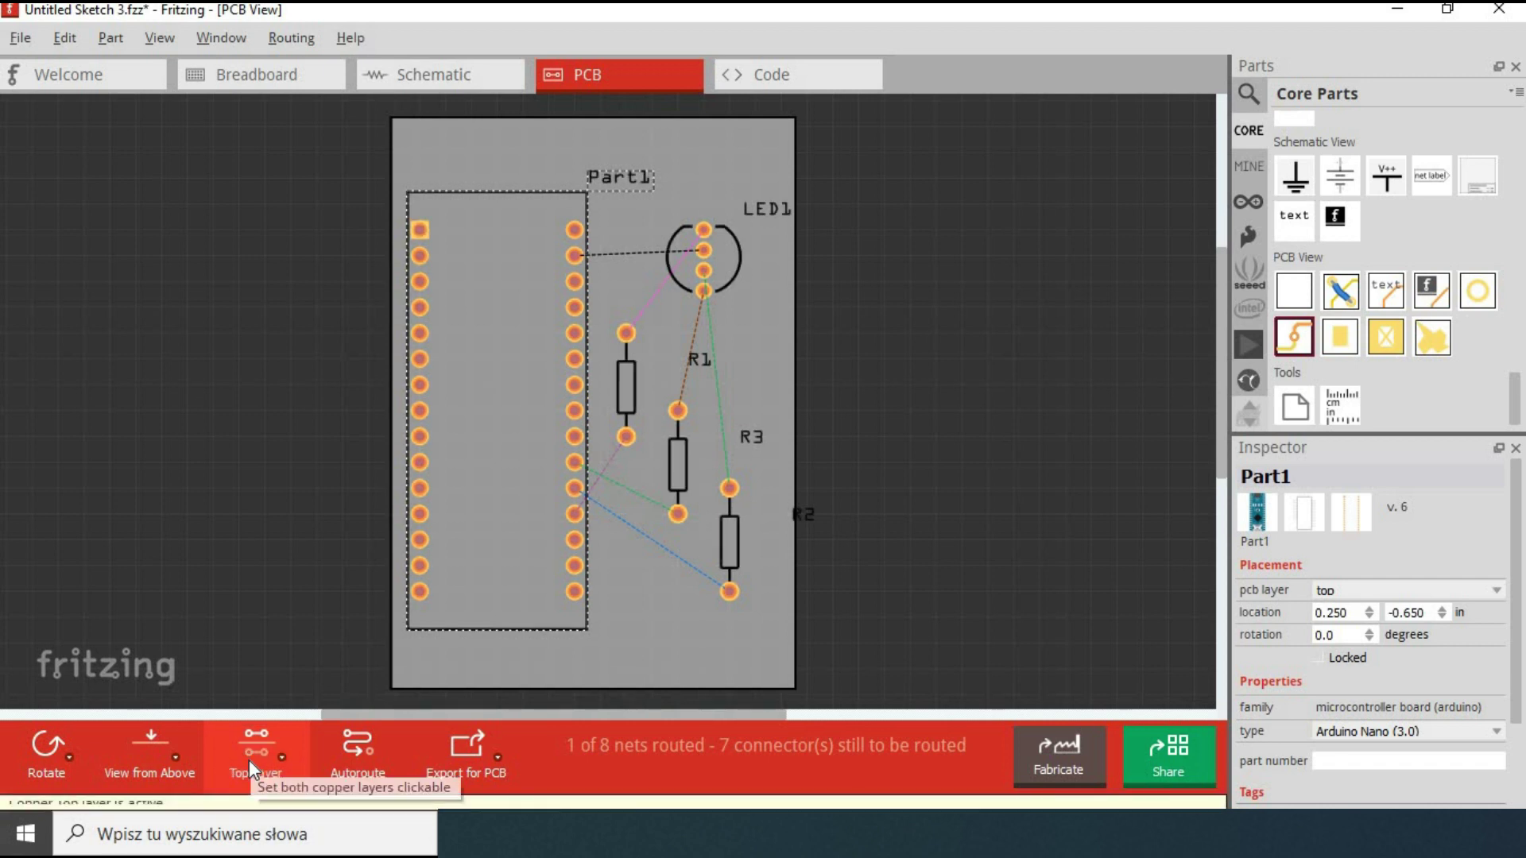
left_click_drag(579, 257, 703, 258)
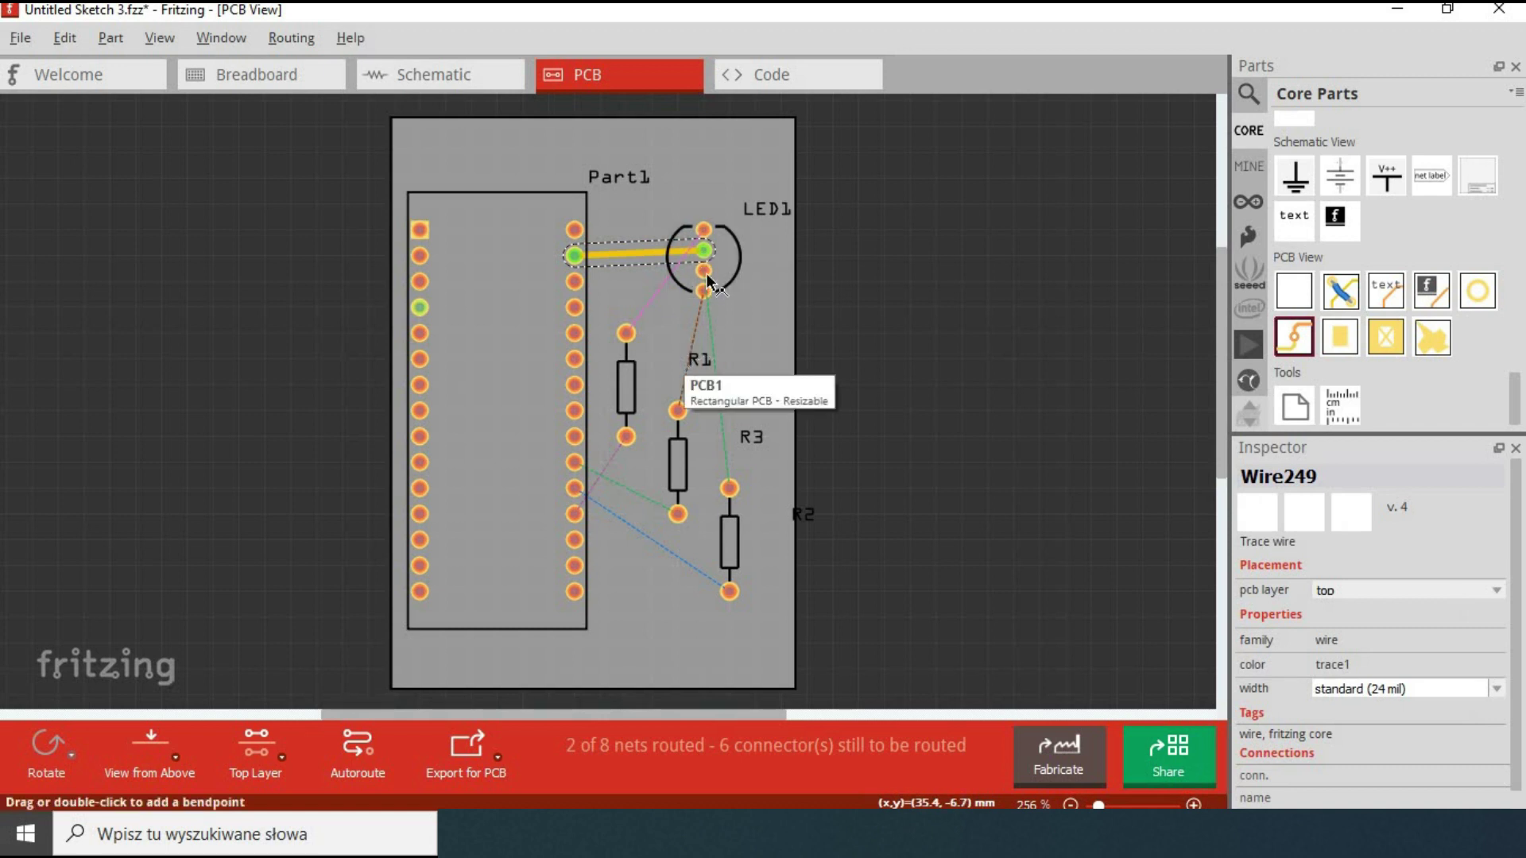
left_click_drag(703, 271, 729, 487)
mouse_move(711, 309)
left_mouse_down()
mouse_move(757, 310)
mouse_move(753, 282)
mouse_move(729, 285)
mouse_move(677, 411)
left_mouse_up()
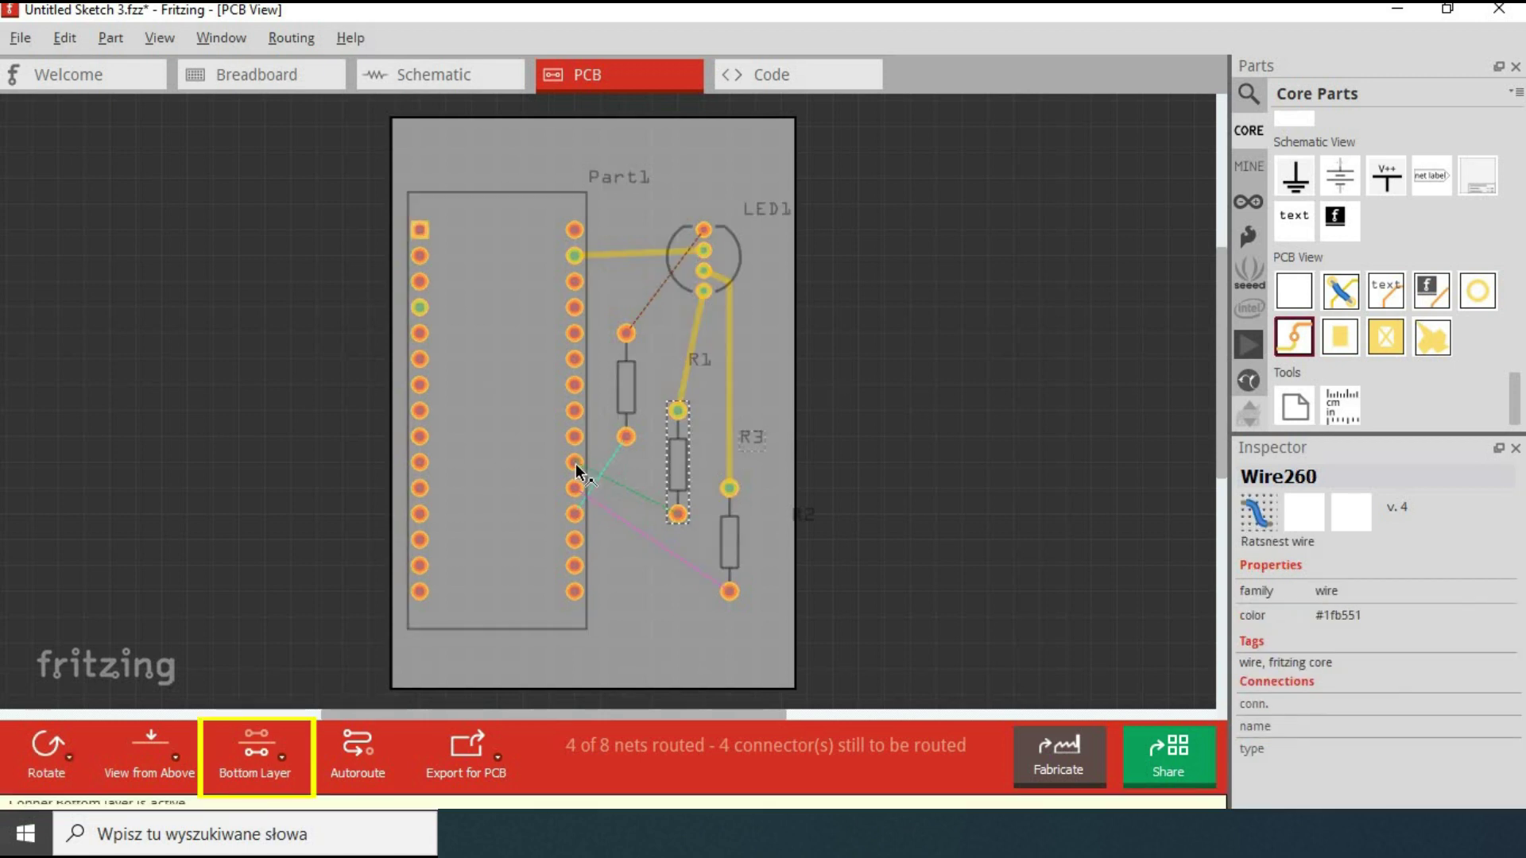
Route R3's lower end to the Nano's A2 on the bottom copper layer and R2's lower end to A1 on the top layer.
left_click_drag(579, 464, 677, 513)
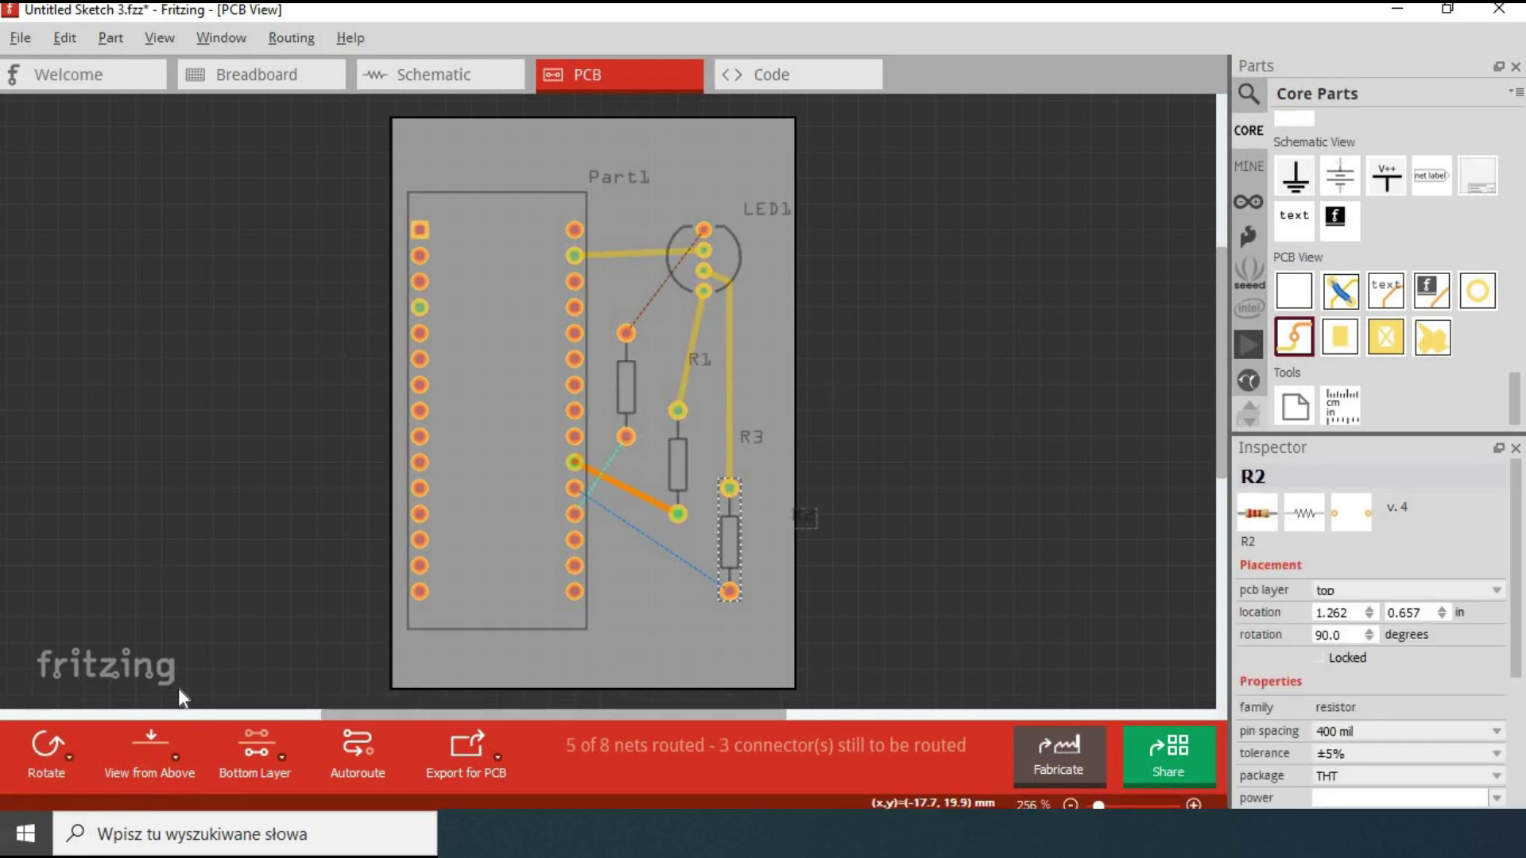
left_click(242, 767)
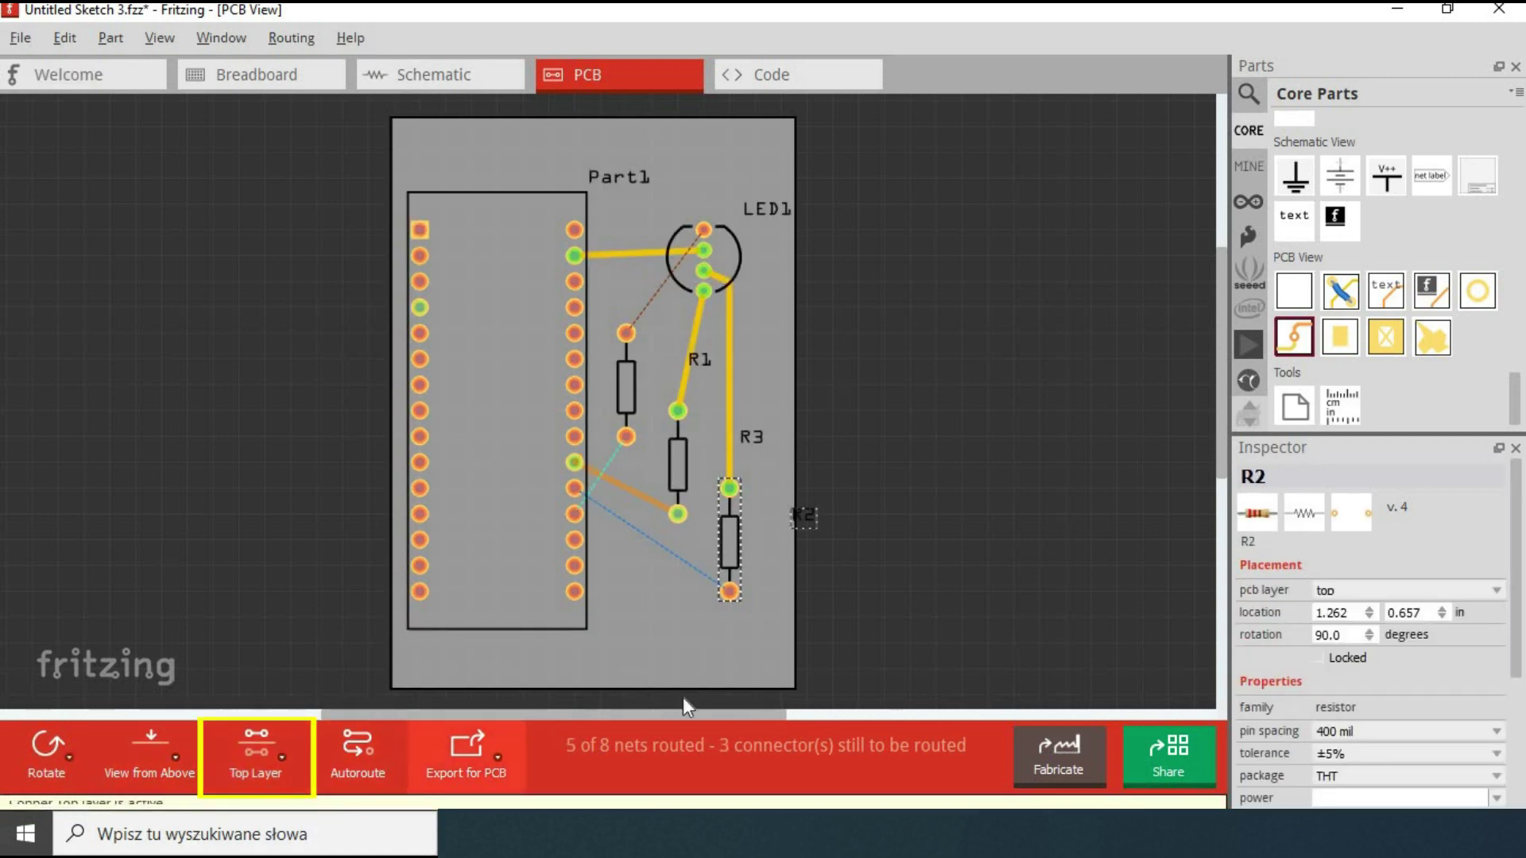
left_click_drag(729, 593, 573, 491)
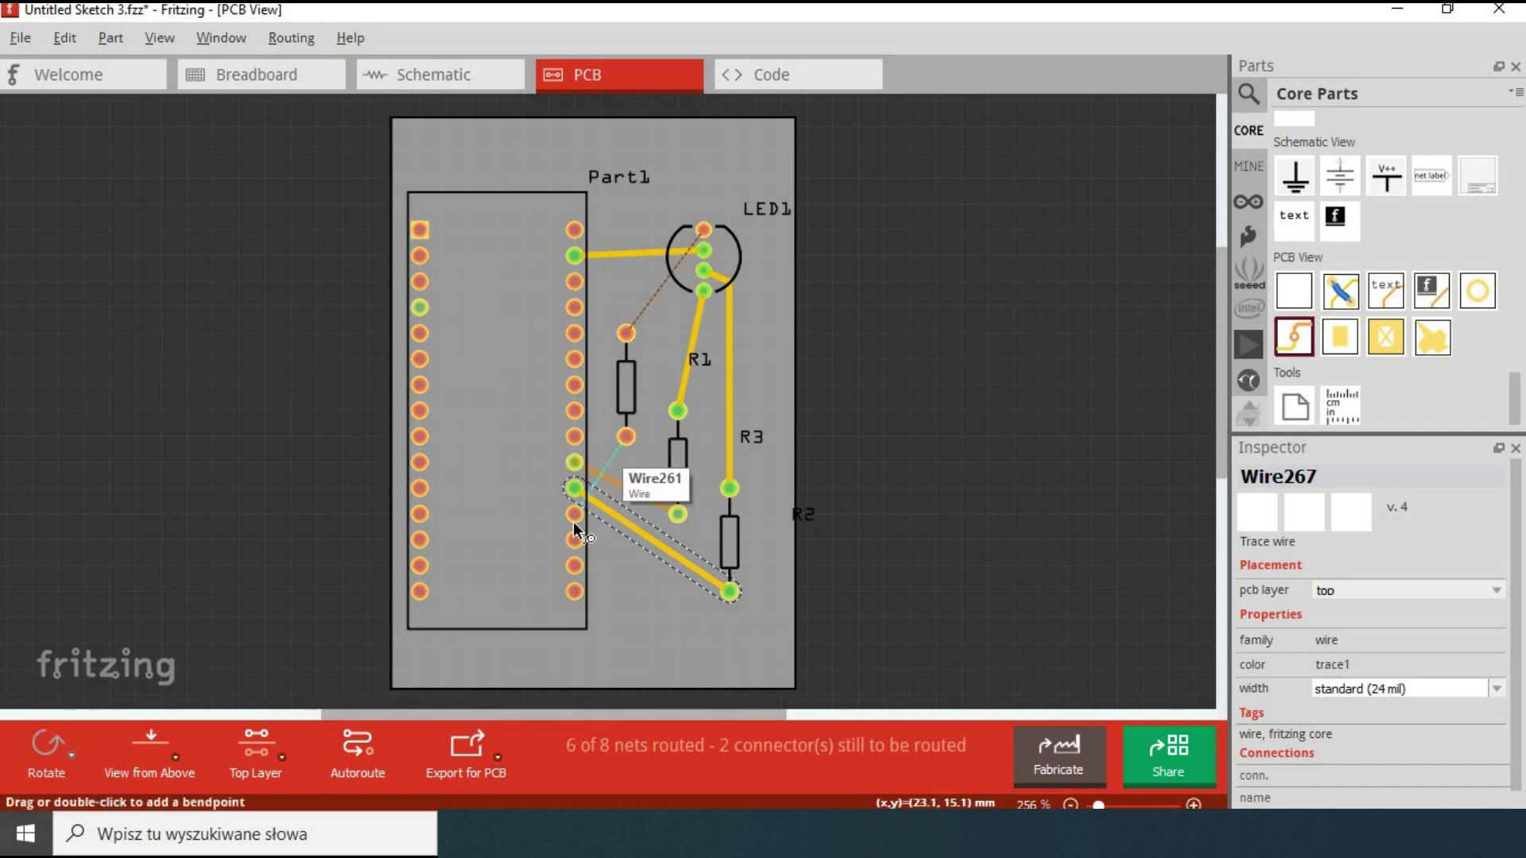
With the bottom copper layer active, add a bendpoint below R1 to the trace between the Nano's A2 and R3.
left_click(257, 734)
left_click(265, 728)
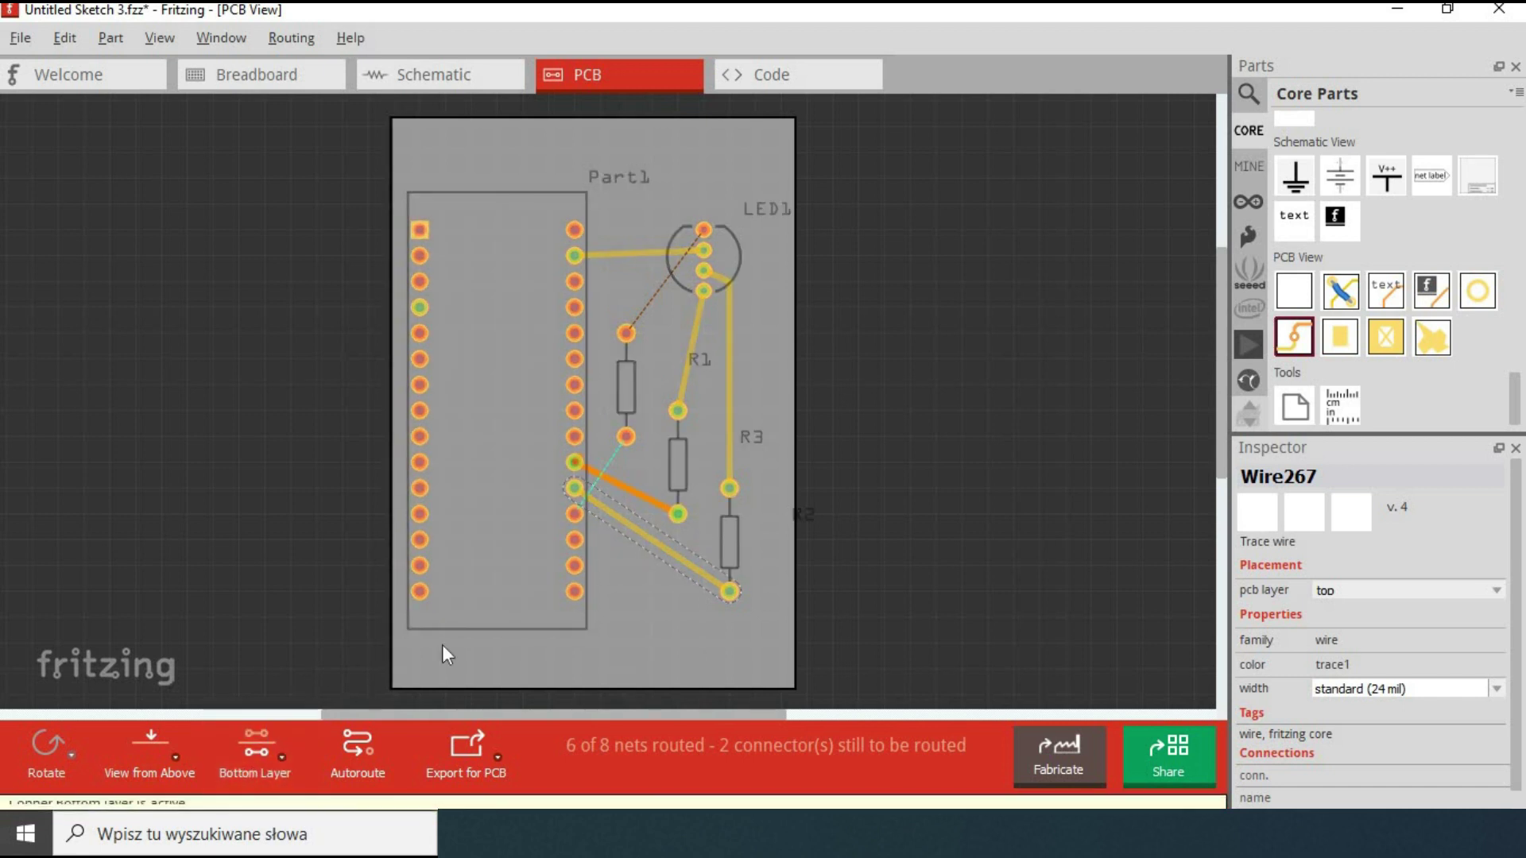
left_click_drag(640, 496, 625, 460)
left_click(714, 549)
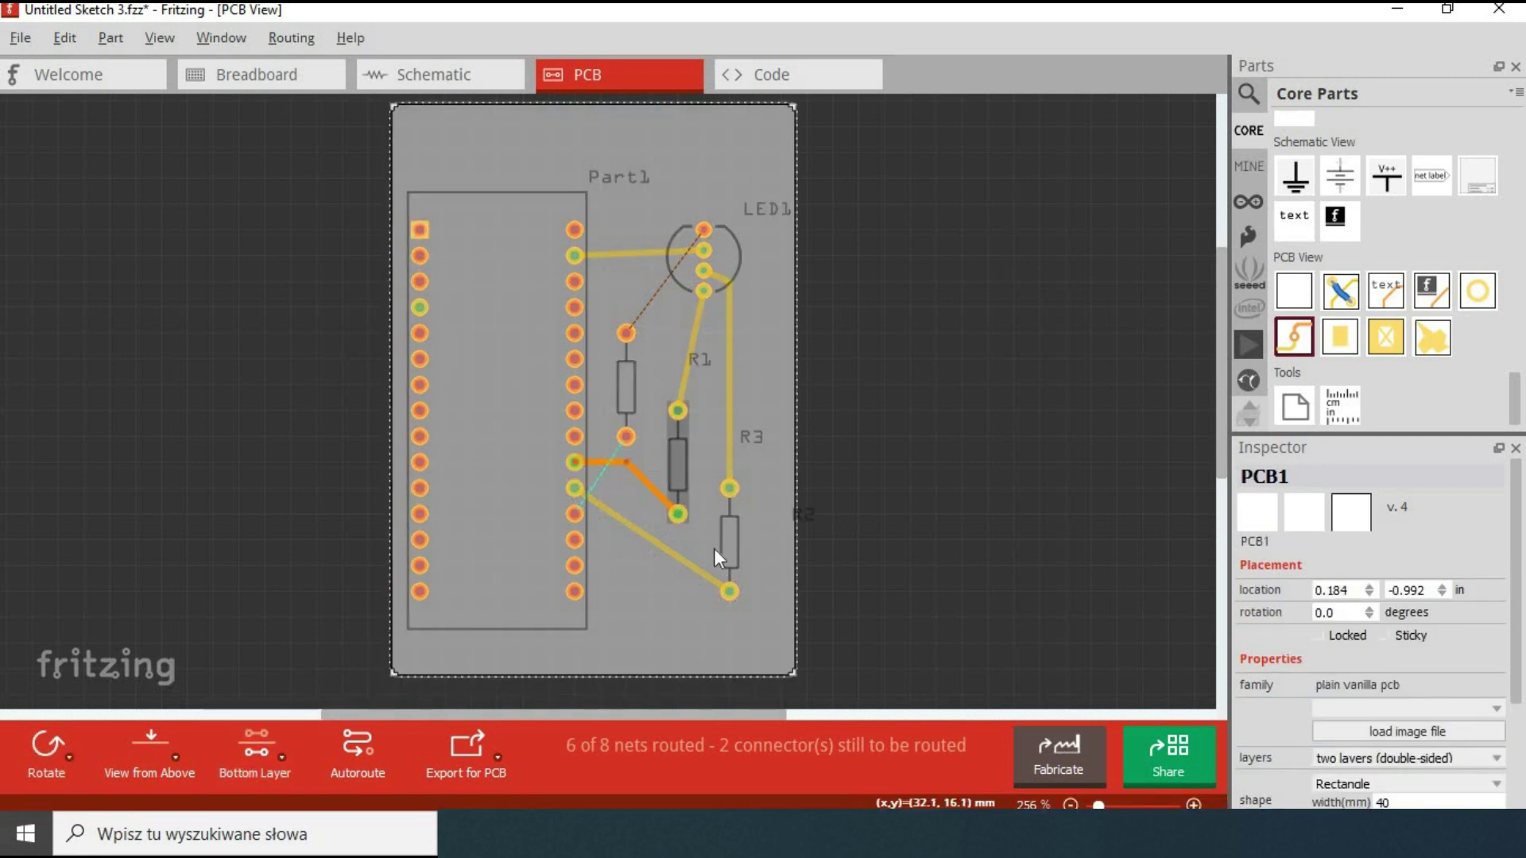
Place a via below R1 and connect R1's lower pin to it with a top-layer trace.
left_click_drag(1303, 346, 628, 497)
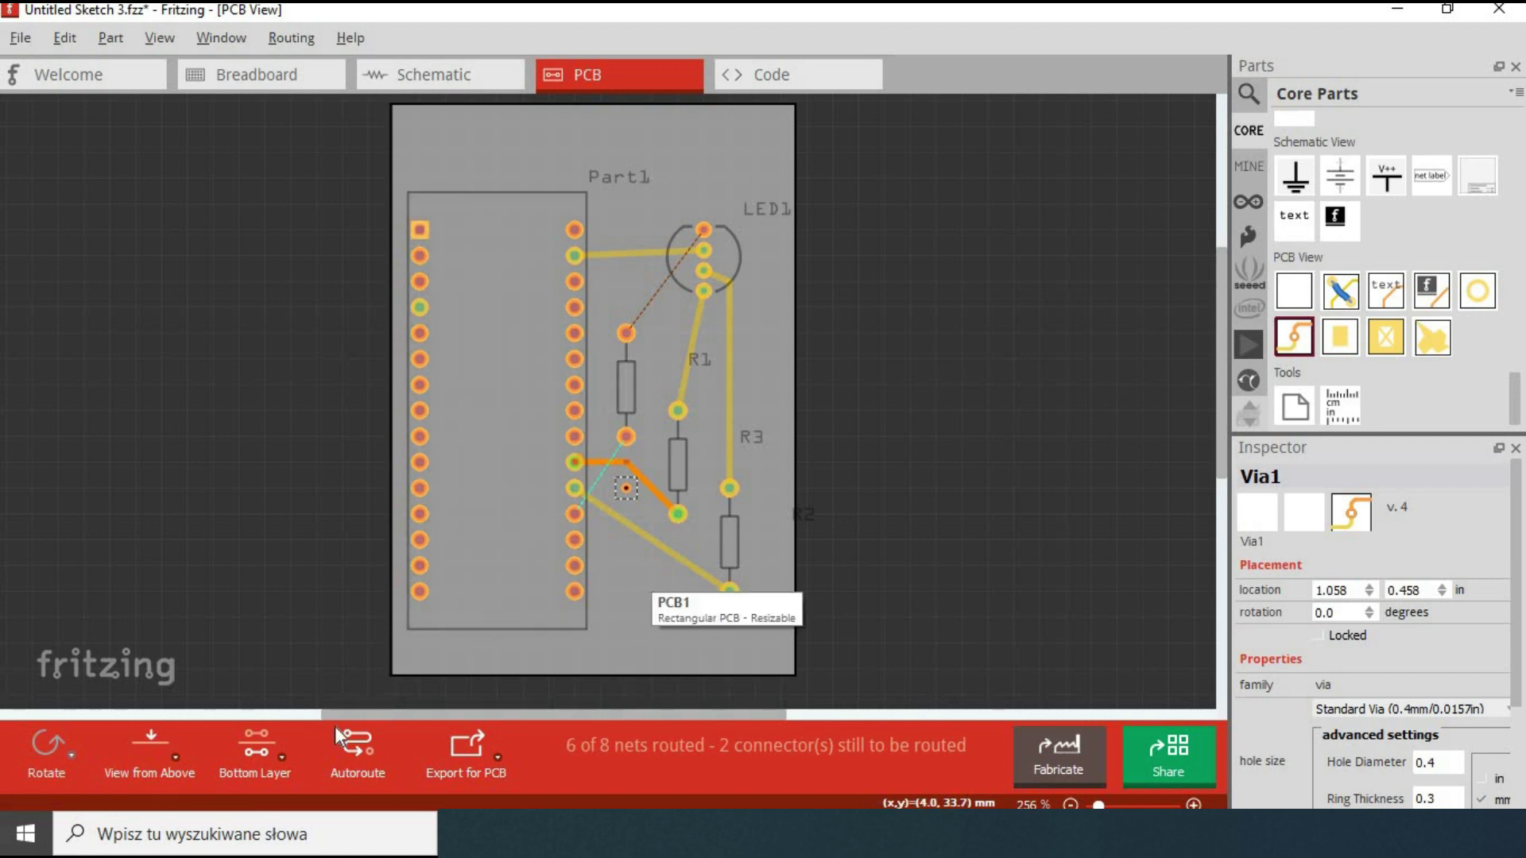
left_click(255, 743)
left_click_drag(626, 436, 628, 495)
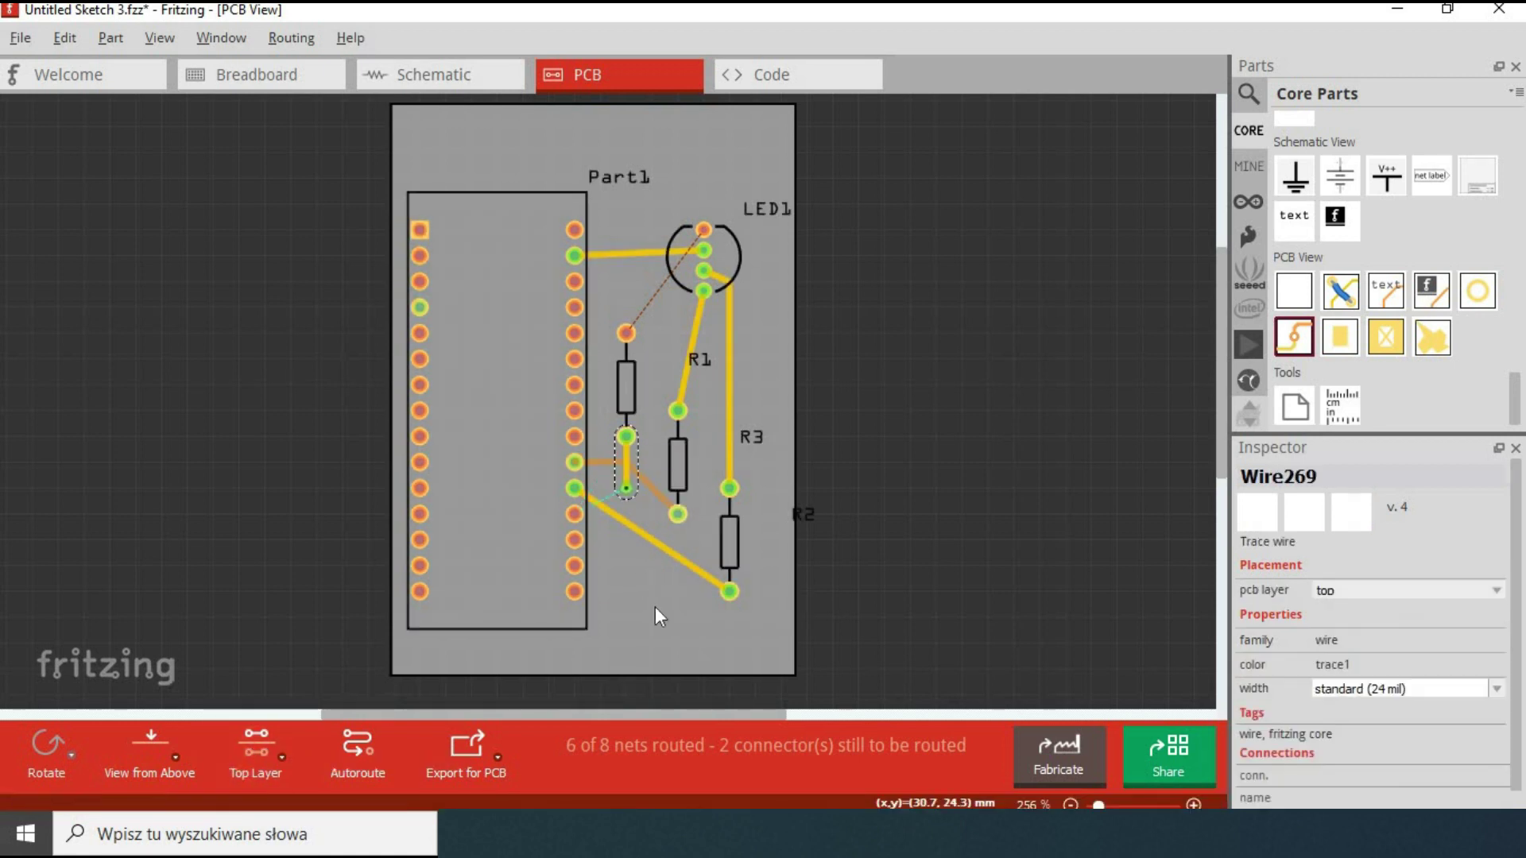
Route a bottom-layer trace from the via below R1 to the Nano's A0 pin.
left_click(237, 742)
left_click(621, 495)
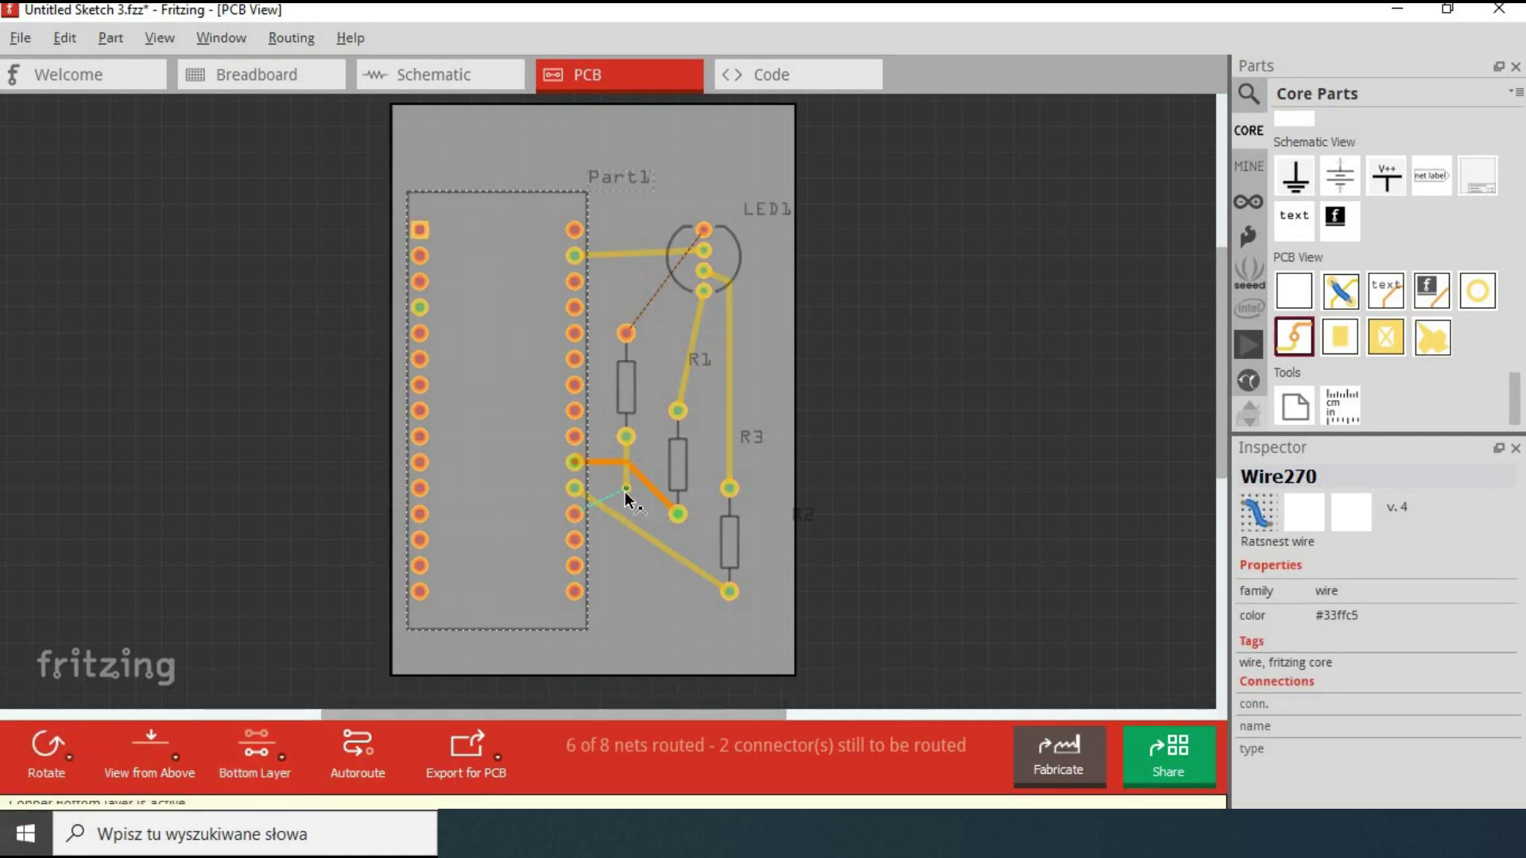
double_click(625, 491)
left_click(633, 593)
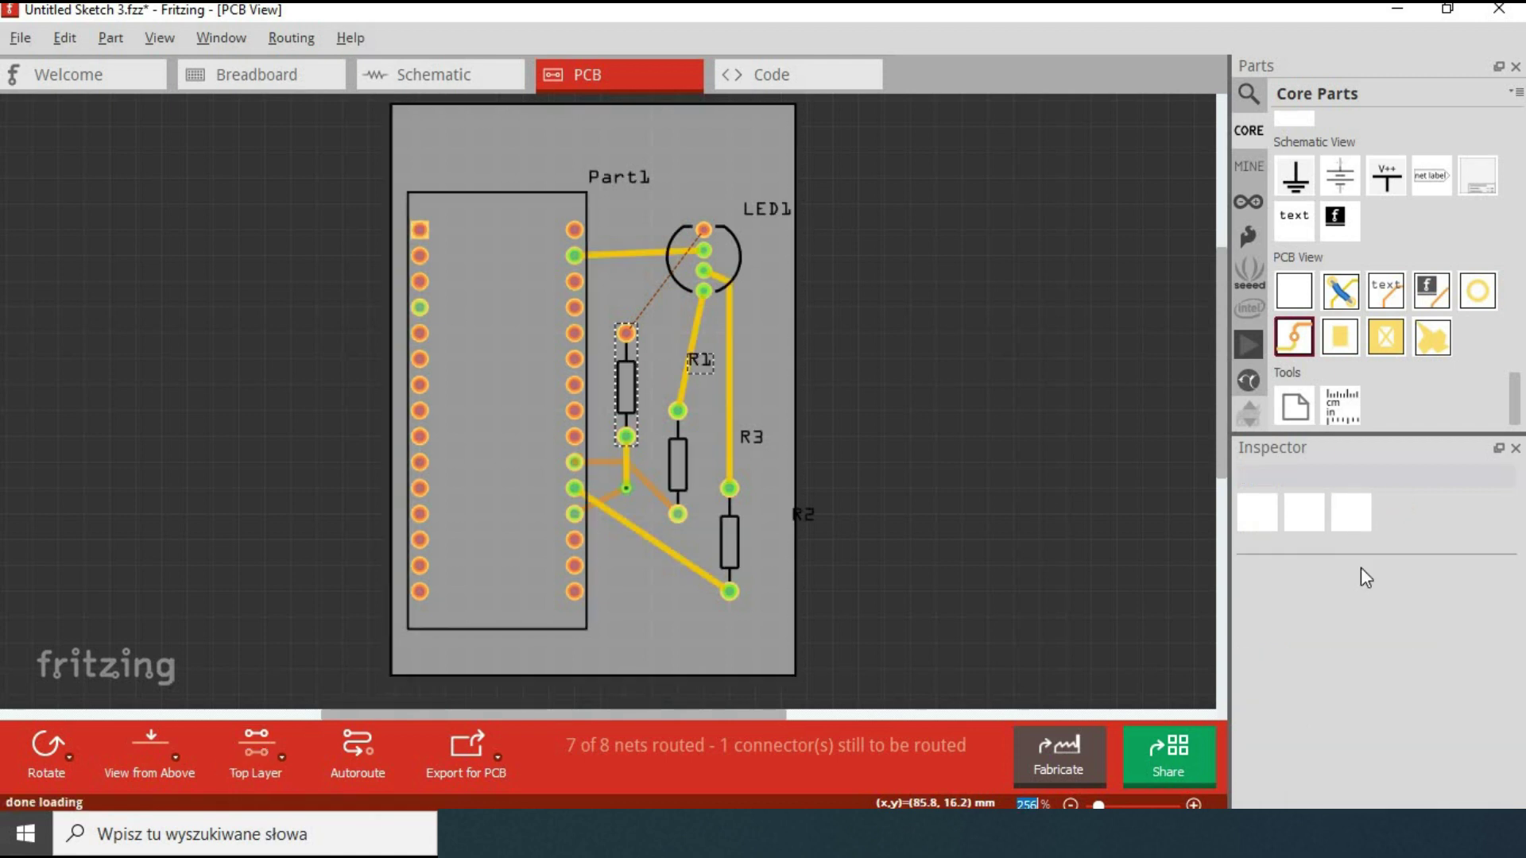
Change R1's package to 0805 [SMD].
left_click(626, 385)
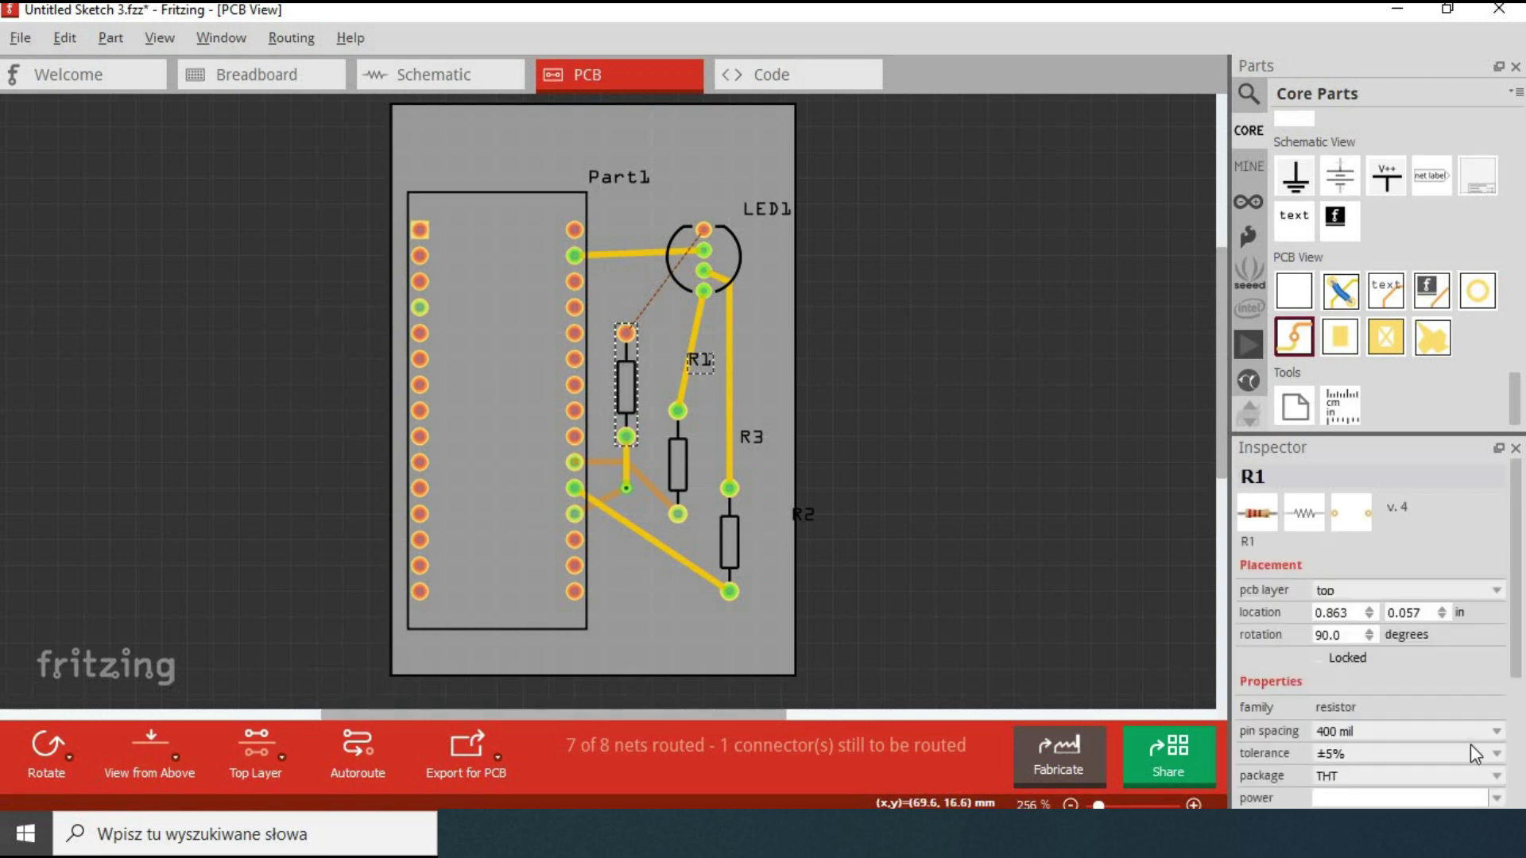
left_click(1497, 776)
left_click(1351, 712)
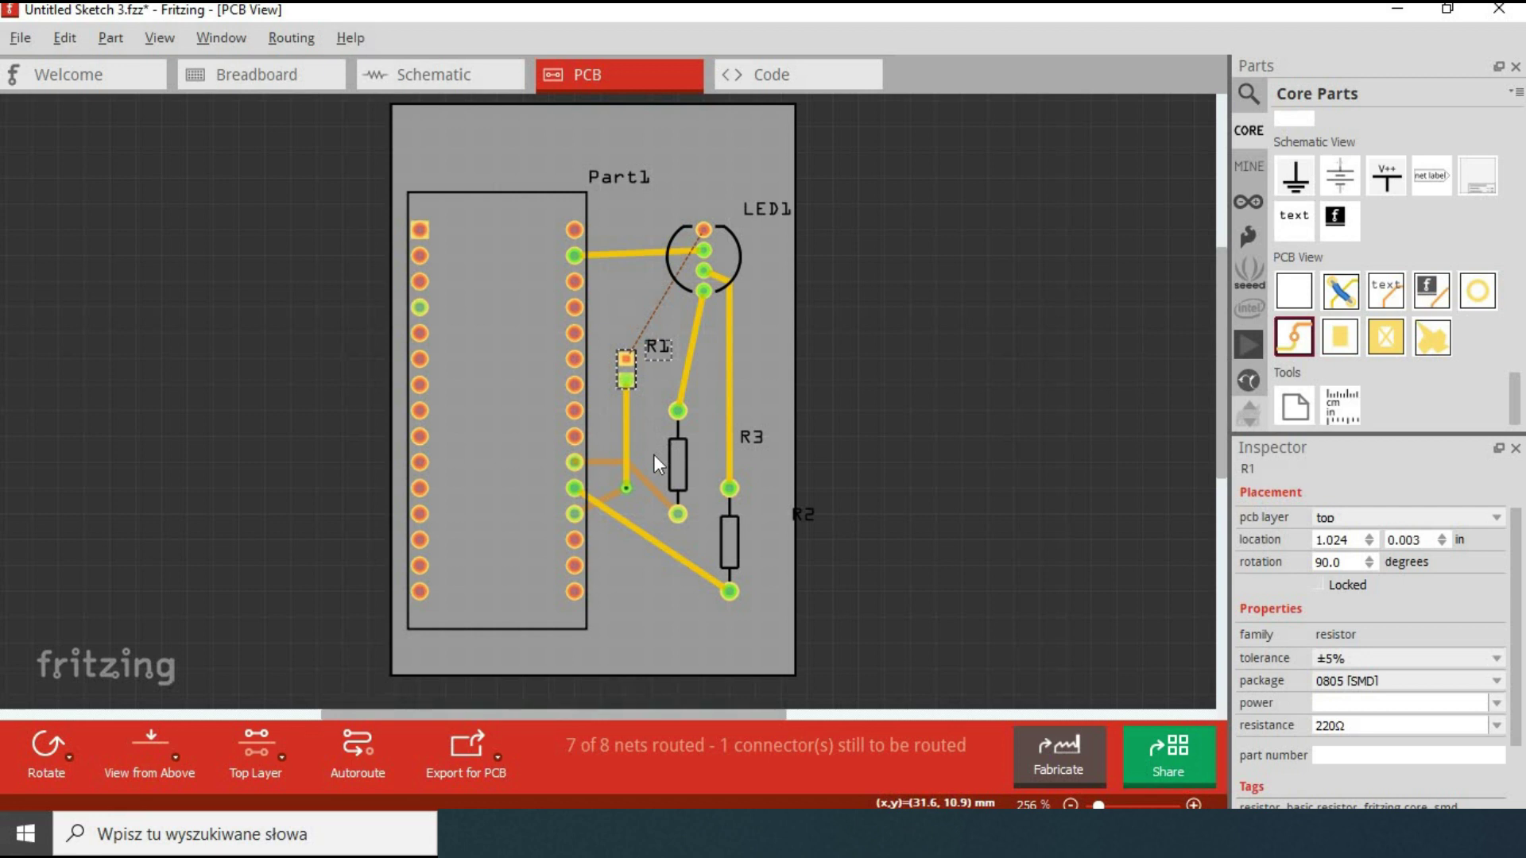
left_click(653, 454)
Change R1's package to 2512 [SMD] and move the resistor straight above its via.
left_click(628, 369)
left_click(1497, 681)
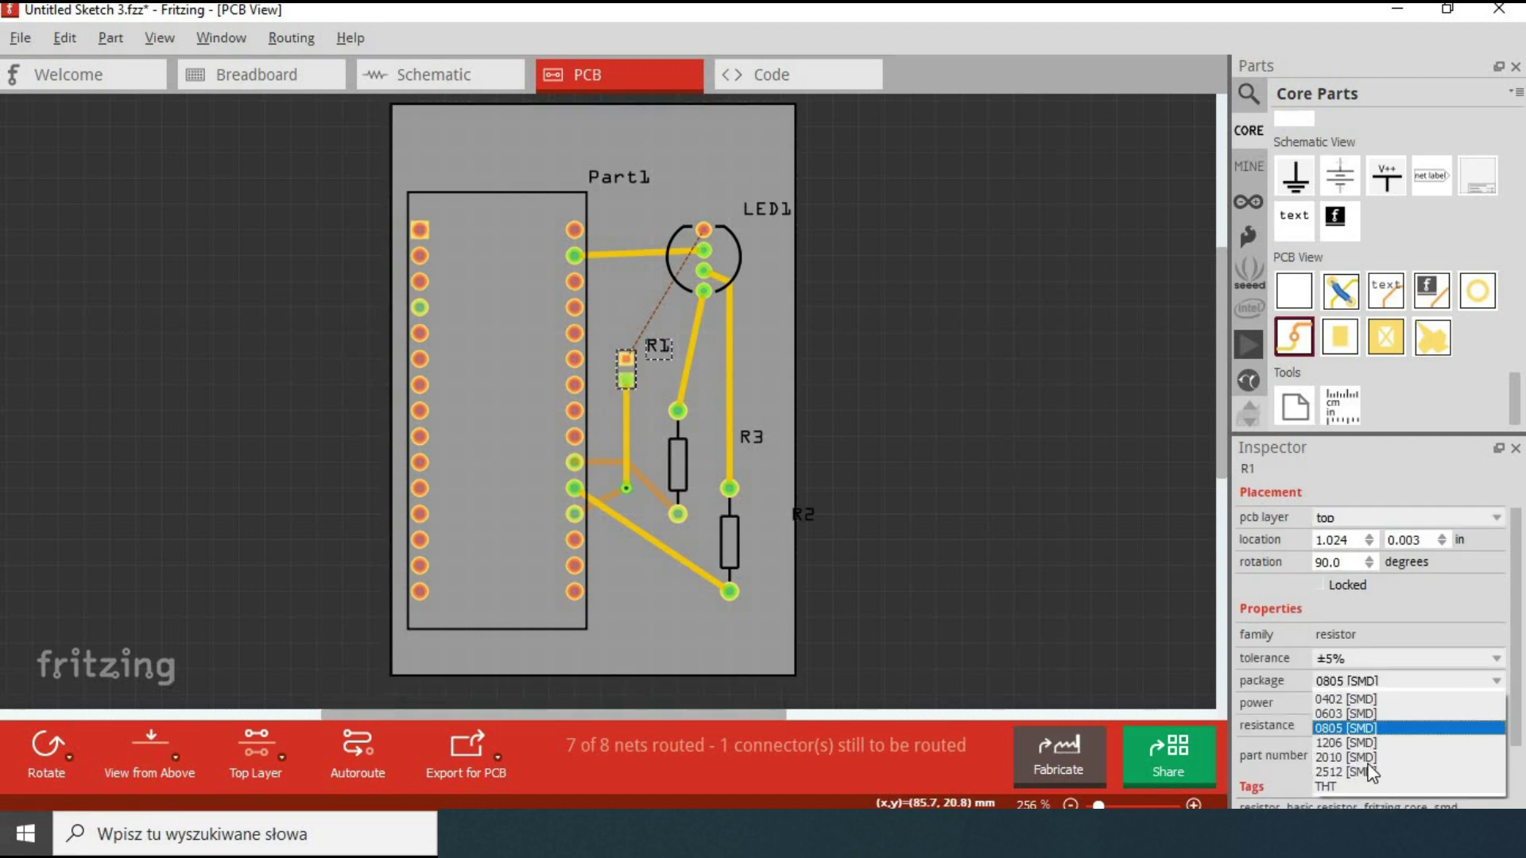
left_click(1351, 772)
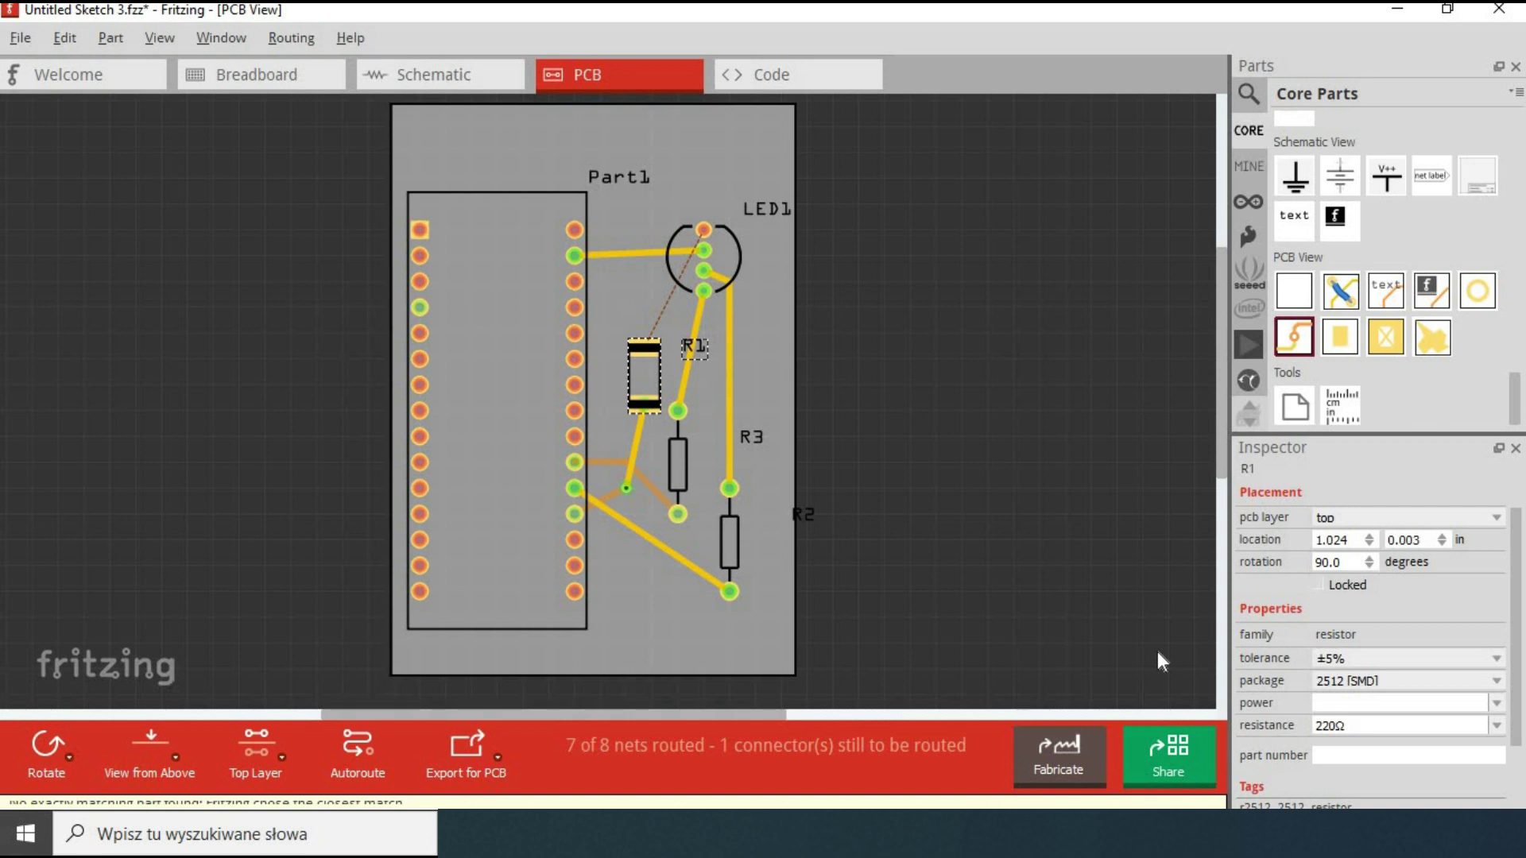
left_click_drag(645, 378, 627, 363)
Examine the polarity and pin order options available for LED1.
left_click(730, 290)
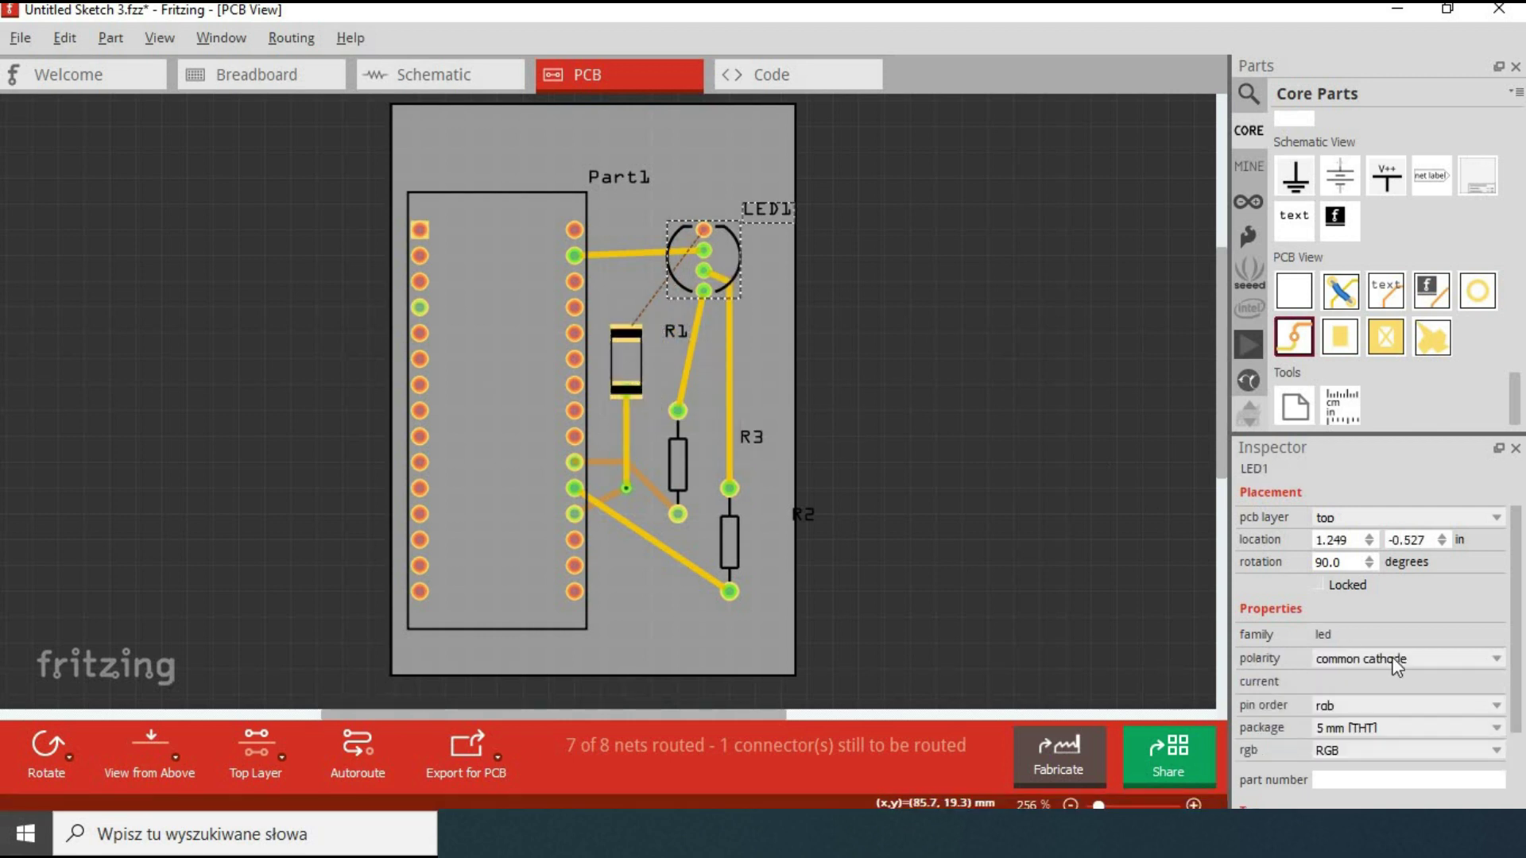
left_click(1496, 659)
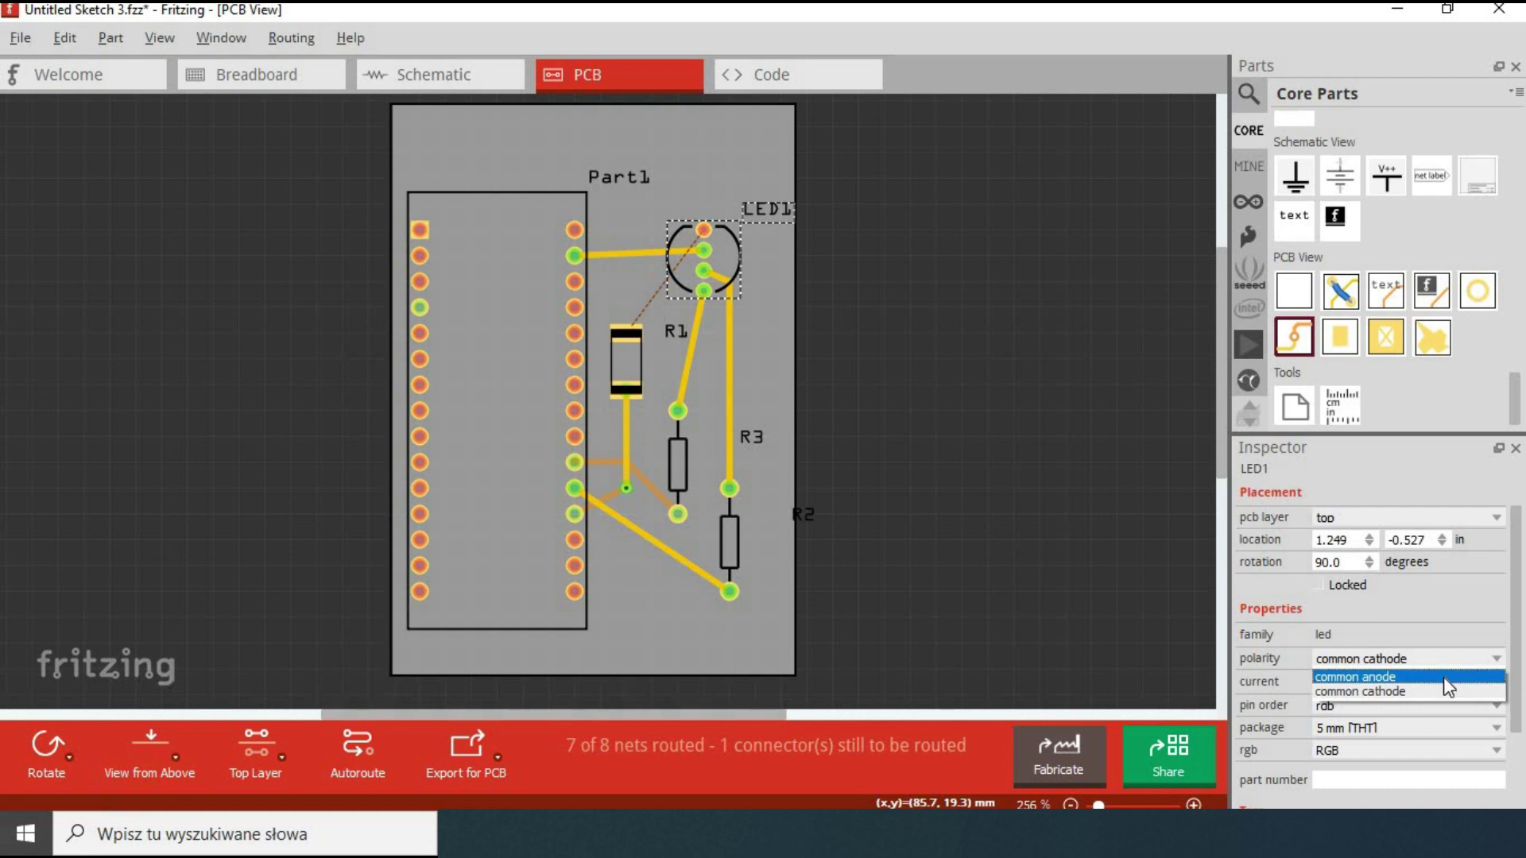
left_click(1497, 707)
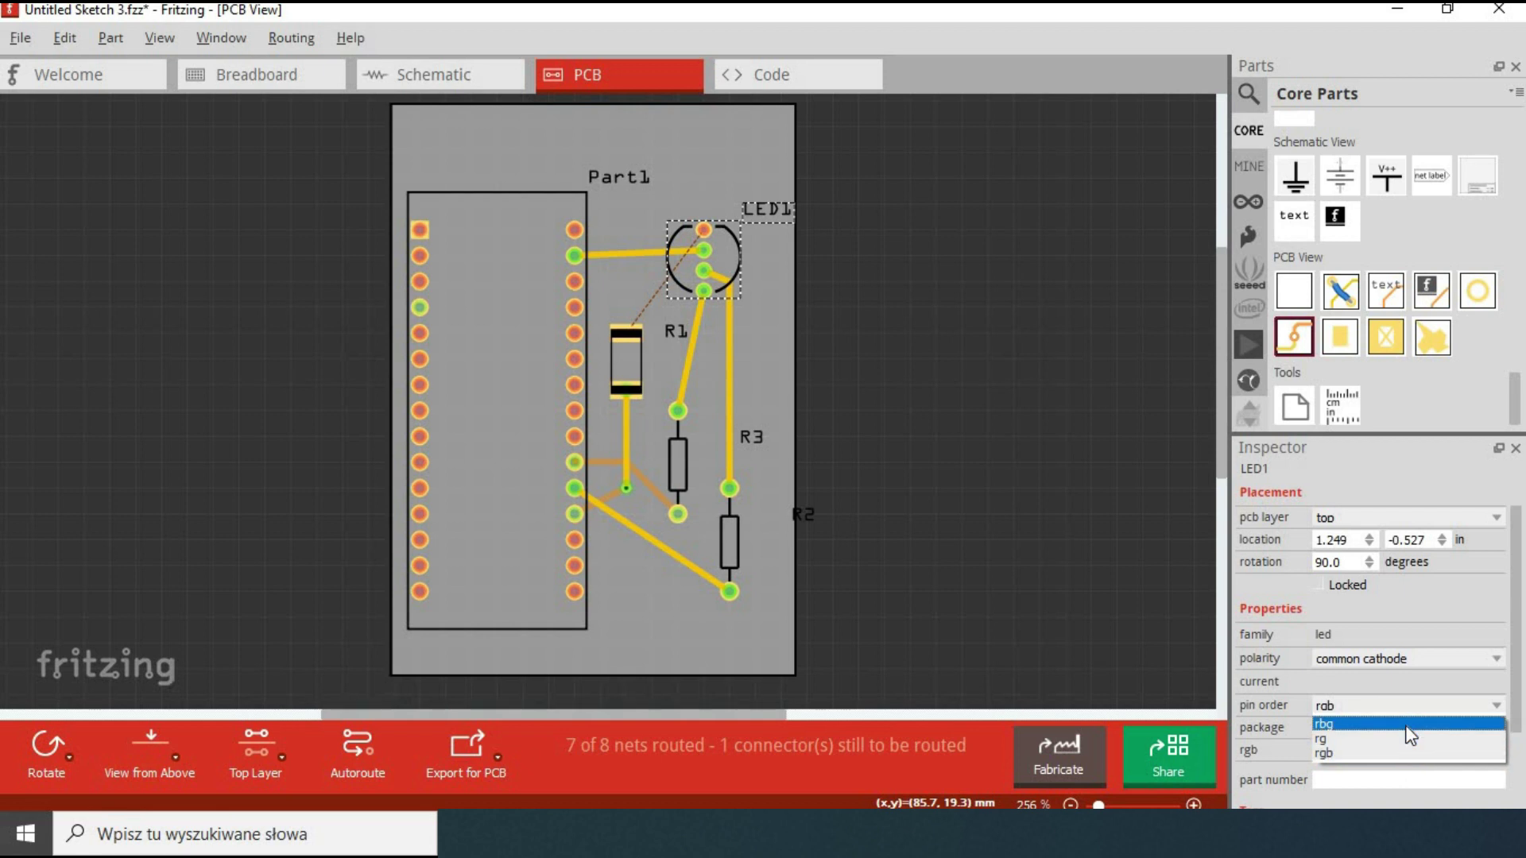
left_click(1415, 593)
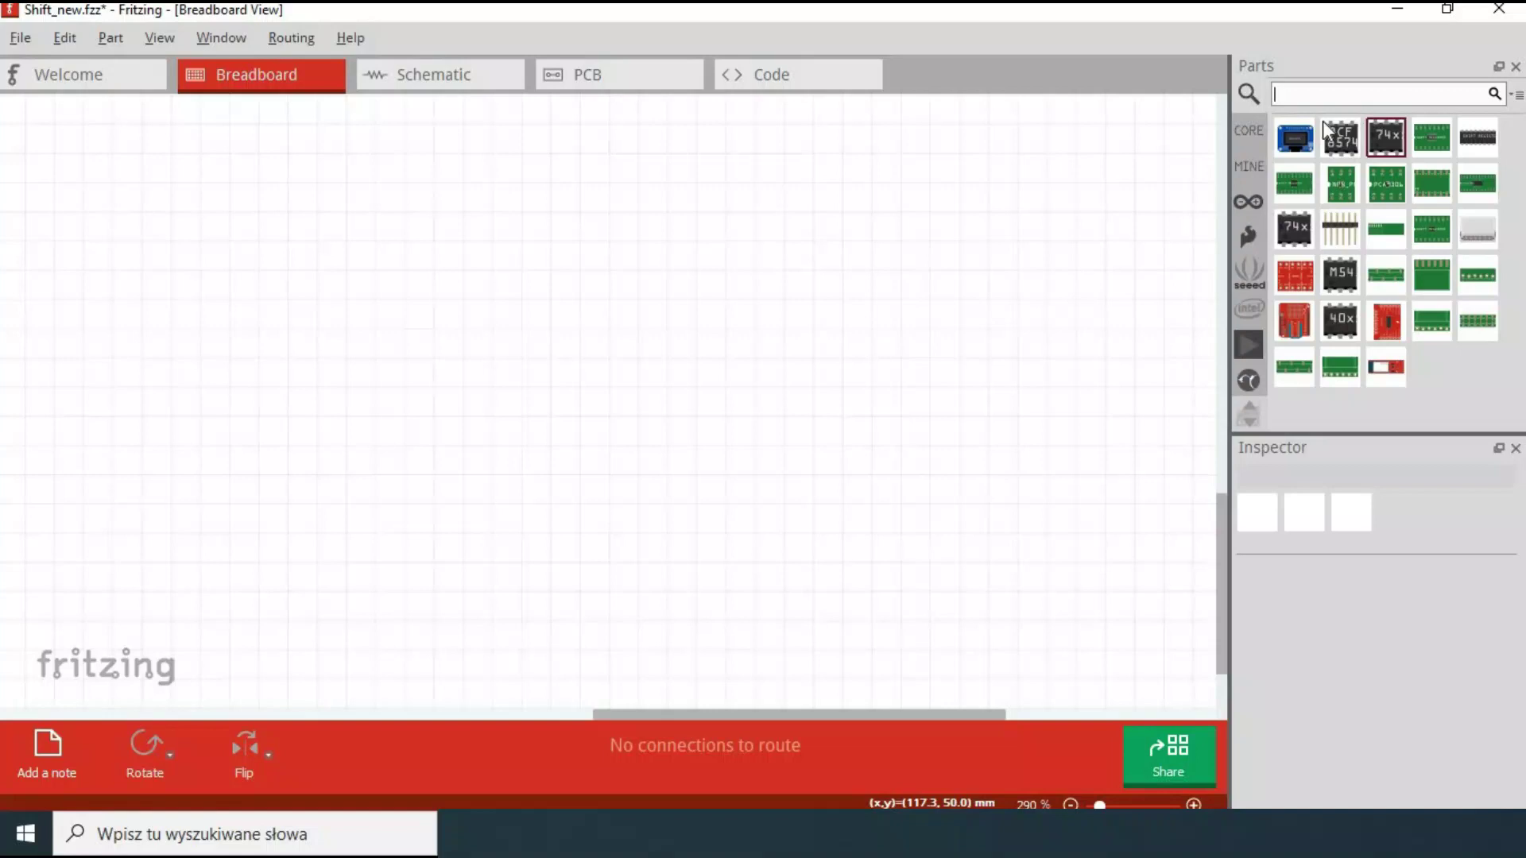
Search the parts for "7 segment" and place a single-digit 7-segment display in the Shift_new.fzz breadboard view.
type("7 segment")
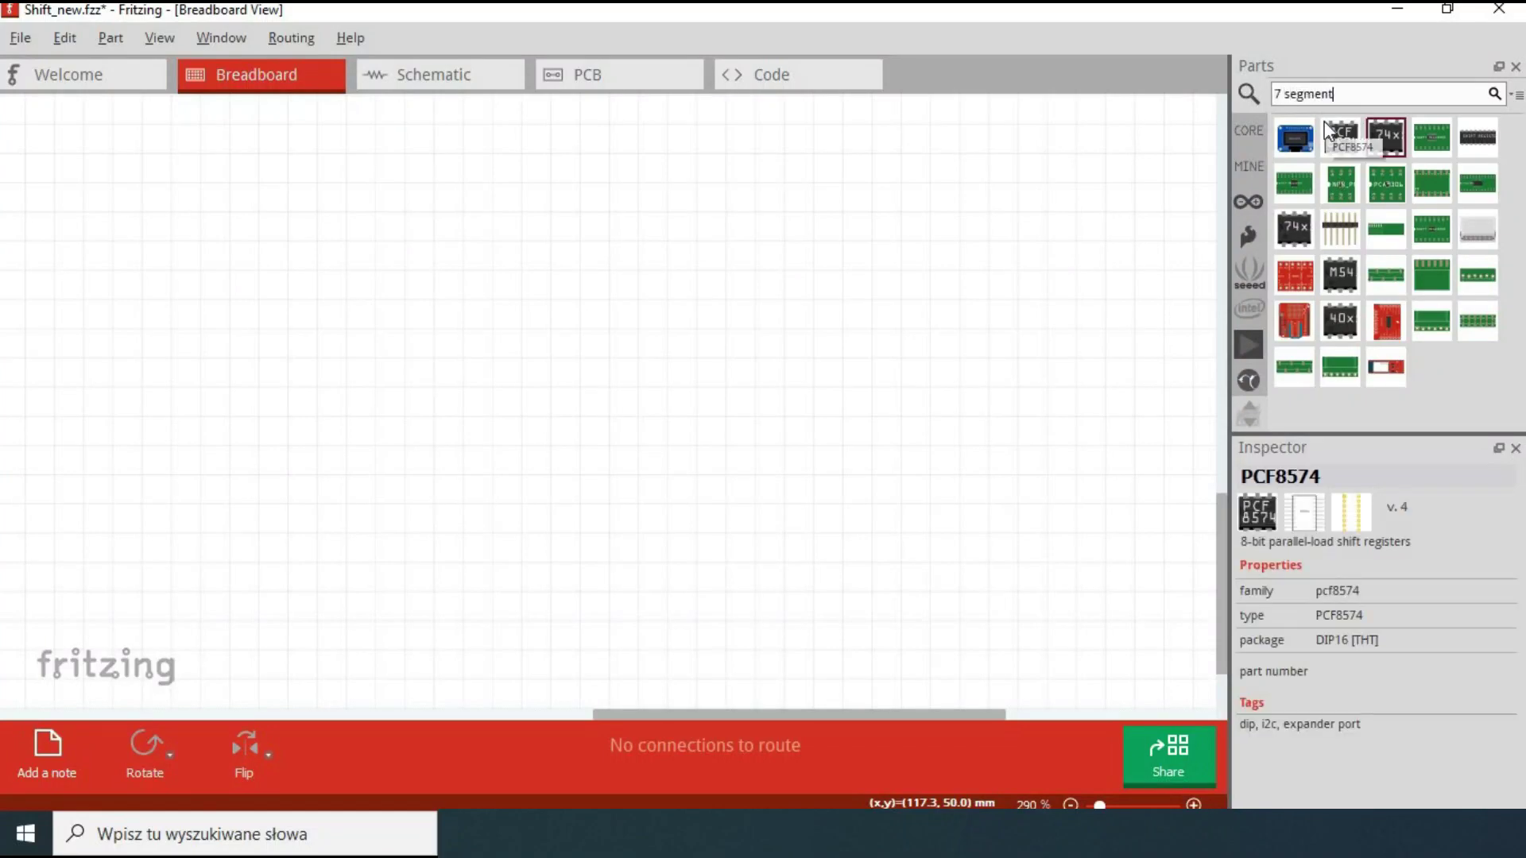
key("Return")
left_click_drag(1477, 137, 318, 351)
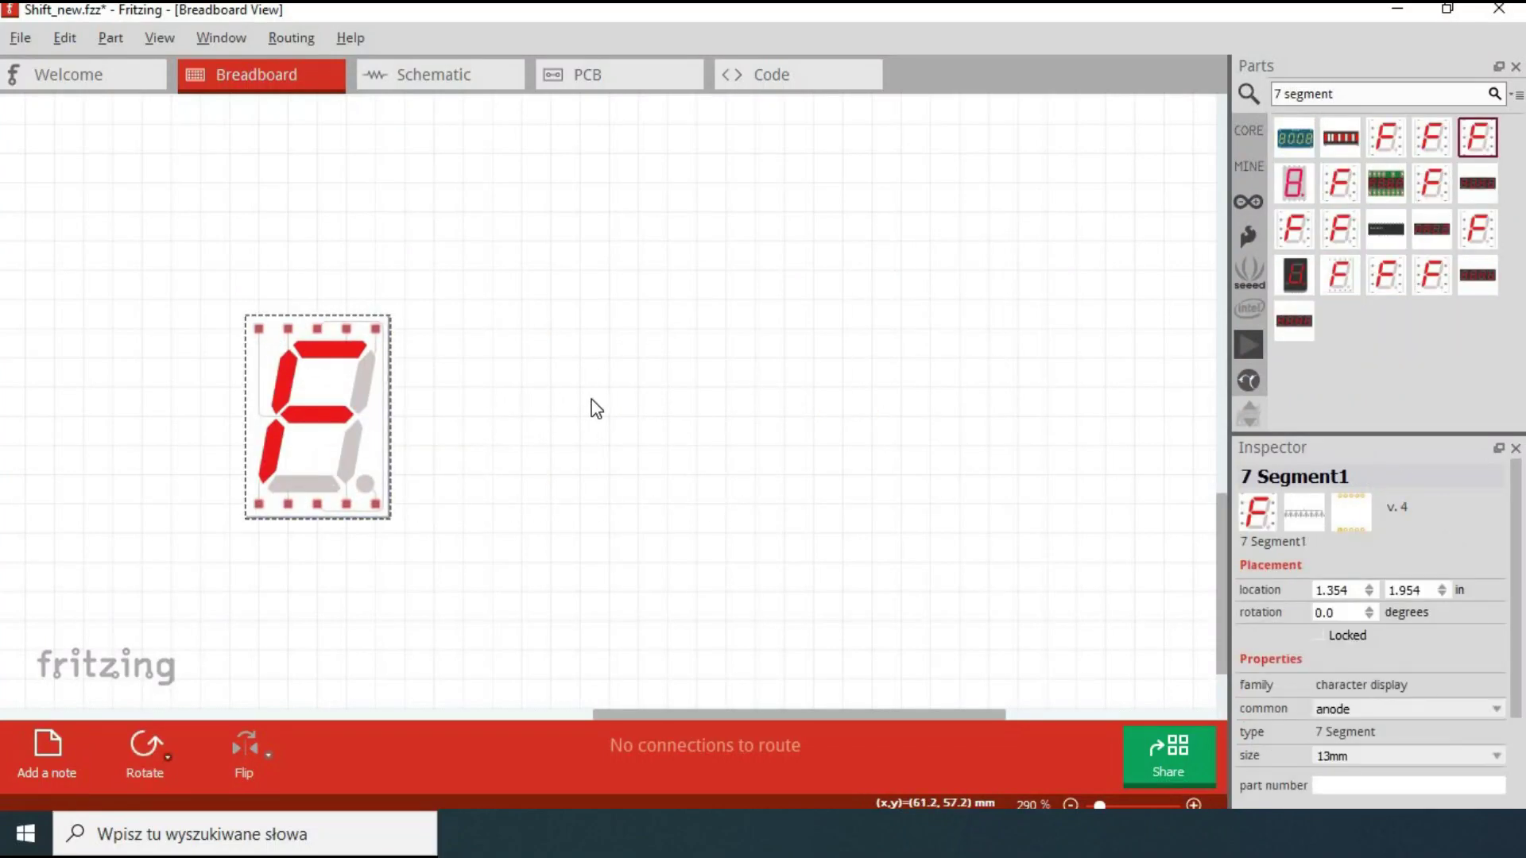
Search the parts for "shift", place a 74HC595 to the lower right of the display and add a pin header above it.
triple_click(1342, 89)
type("shift")
key("Return")
left_click_drag(1387, 138, 717, 531)
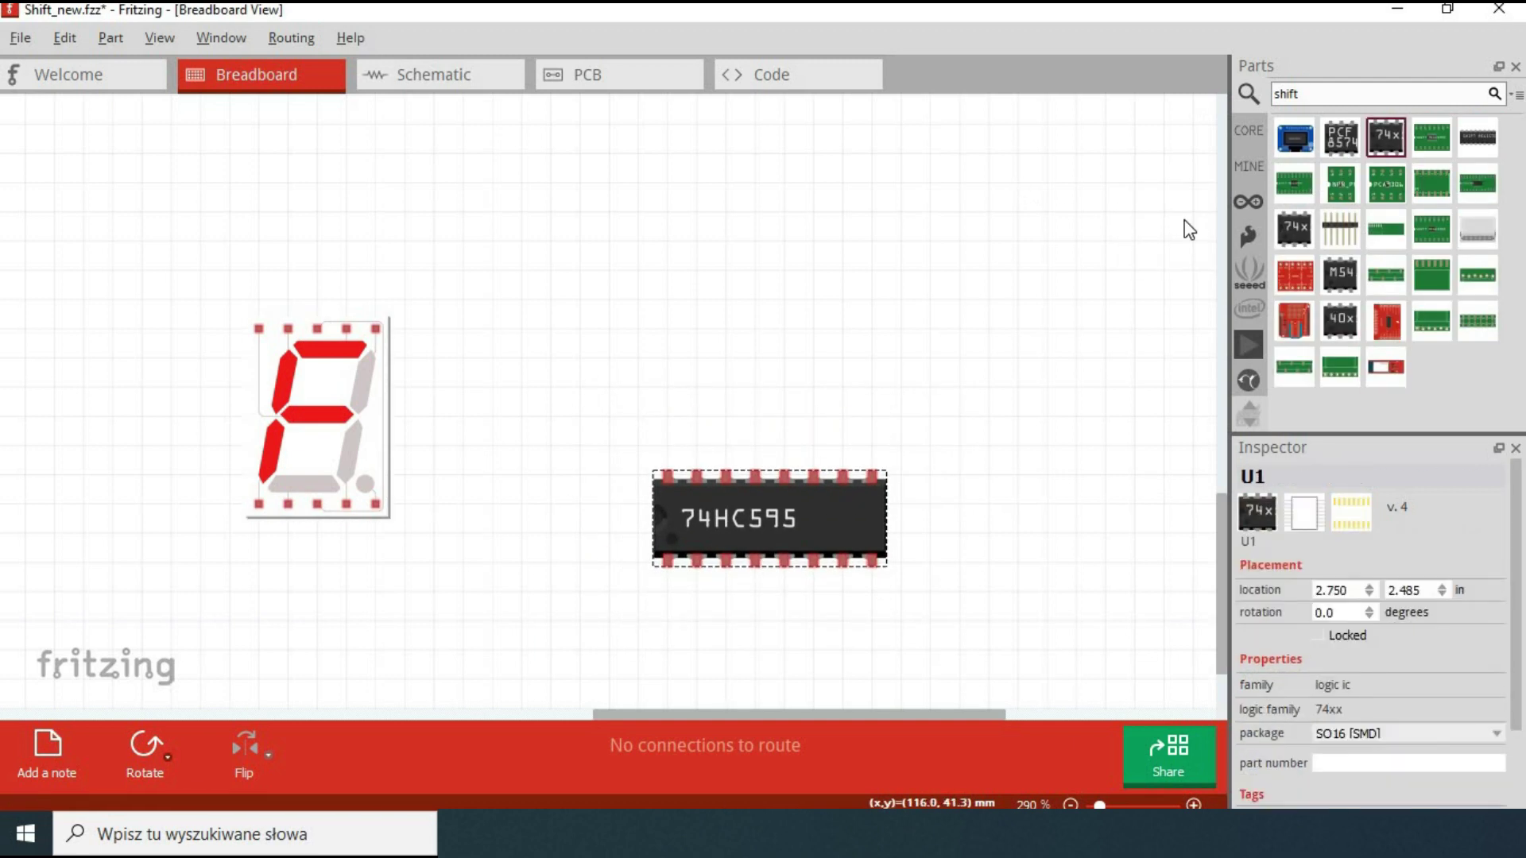
left_click_drag(1340, 231, 737, 233)
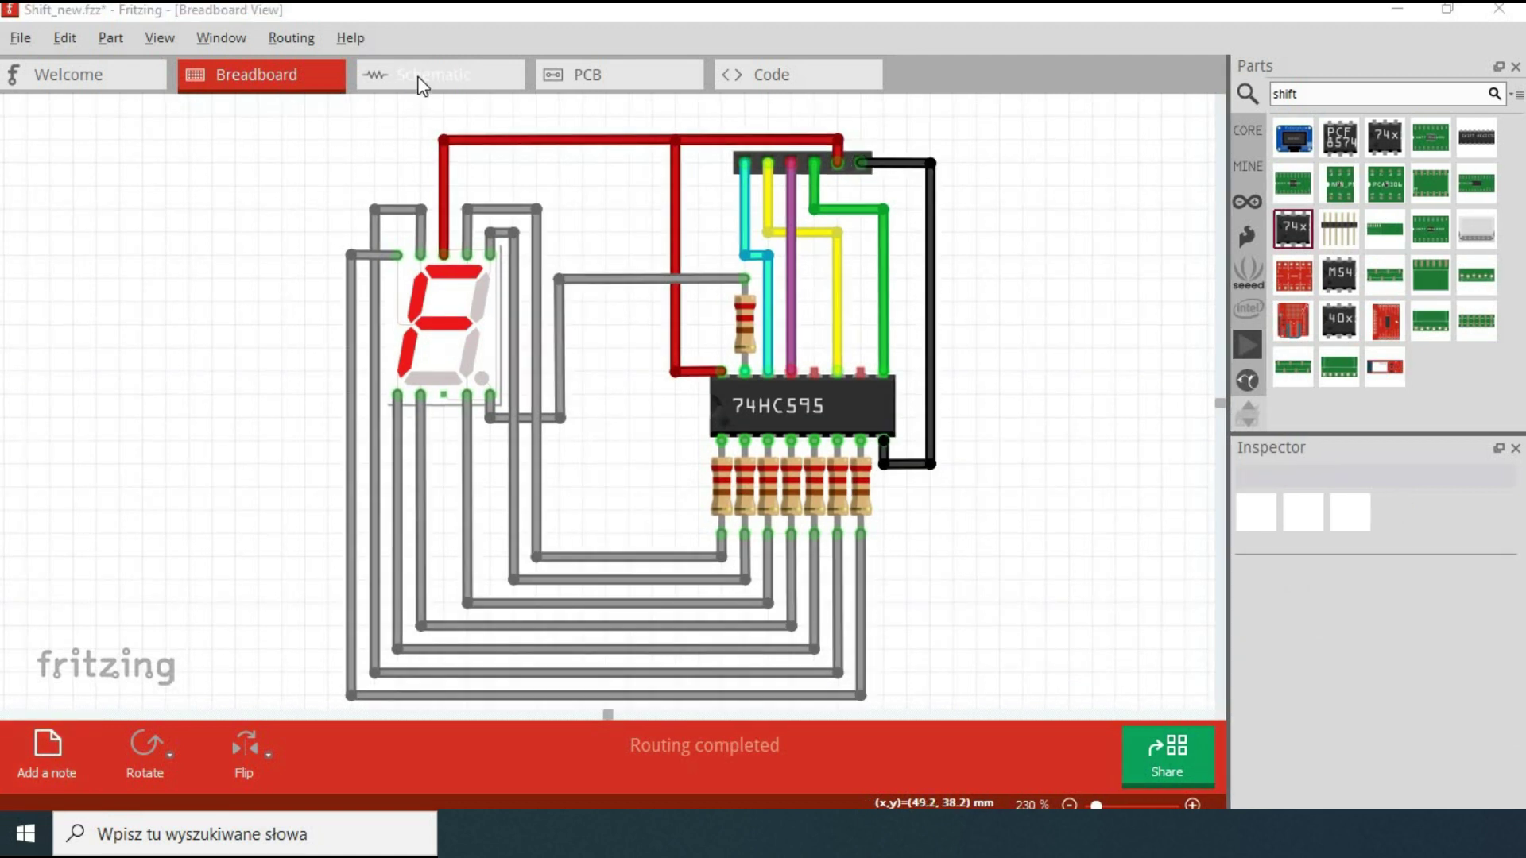
In the PCB view, move resistors RD, RA, RE, RC and RF away from the middle, out around the board's edges.
left_click(422, 80)
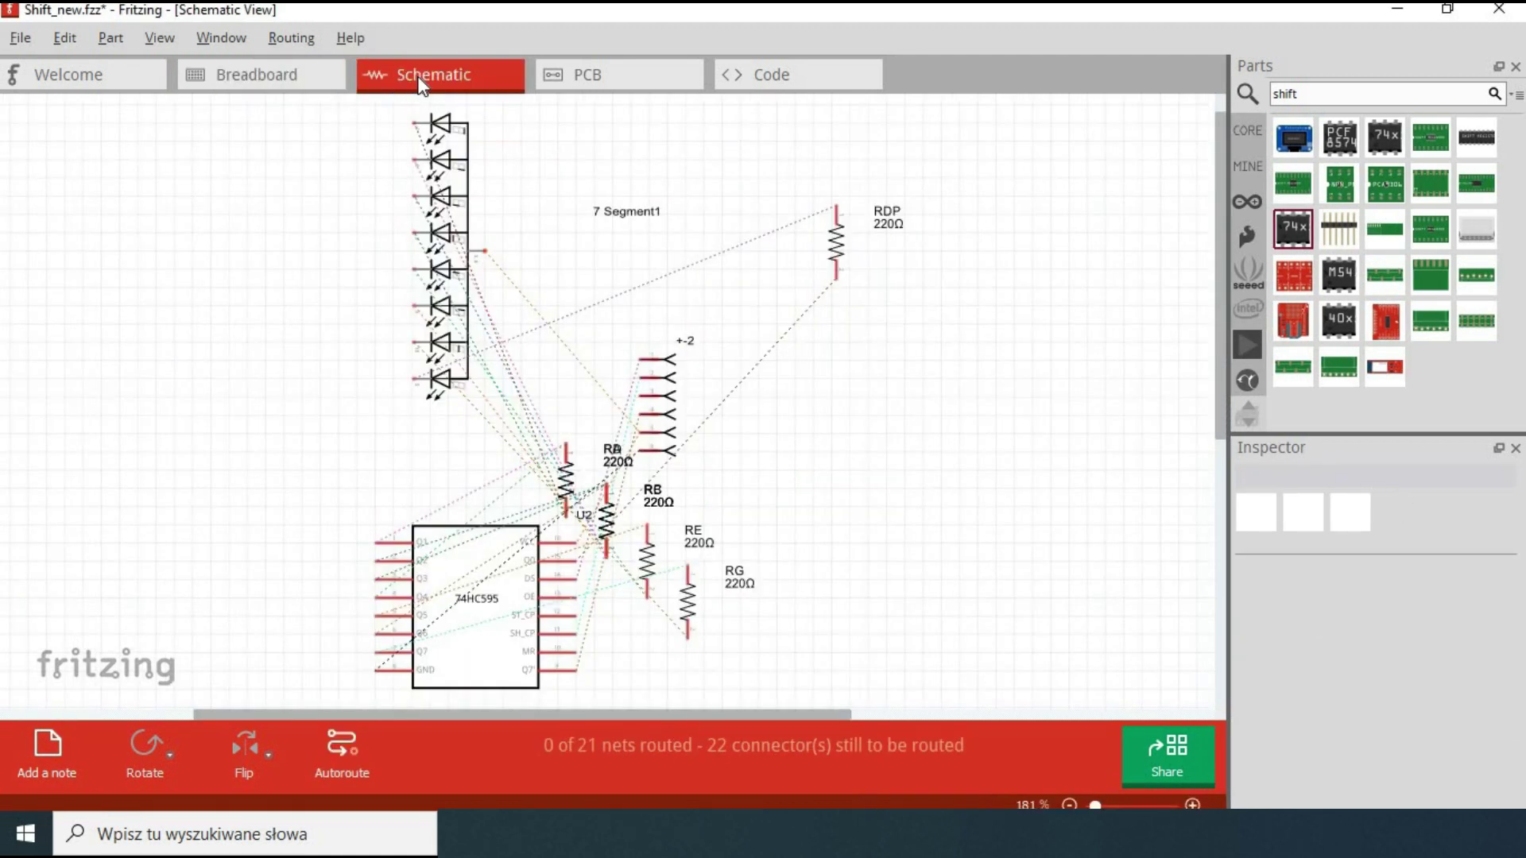
left_click(618, 78)
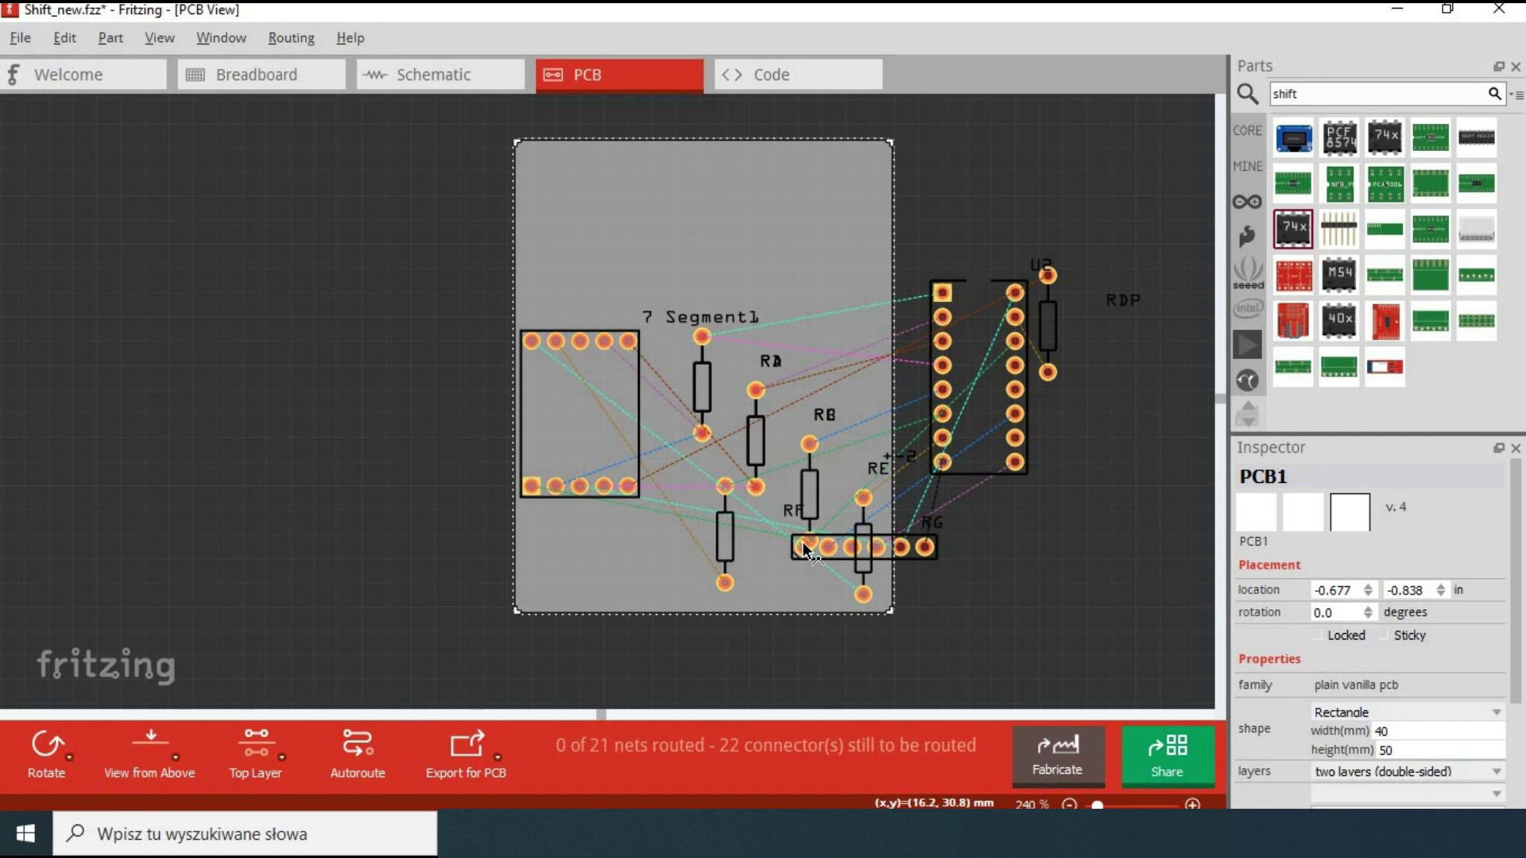
left_click_drag(703, 389, 435, 513)
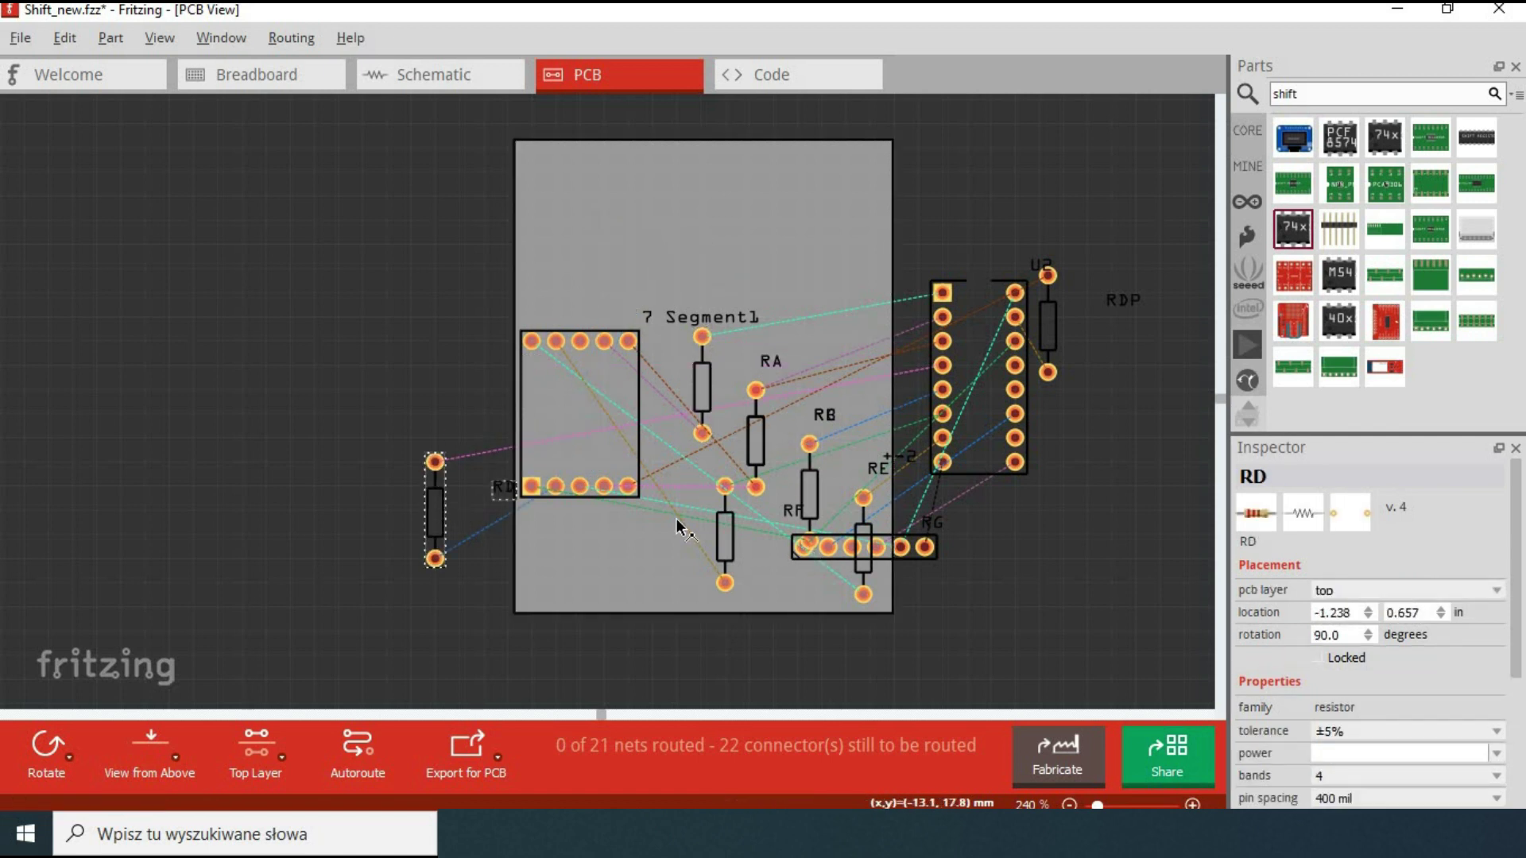
left_click_drag(702, 379, 874, 208)
left_click_drag(811, 501, 944, 235)
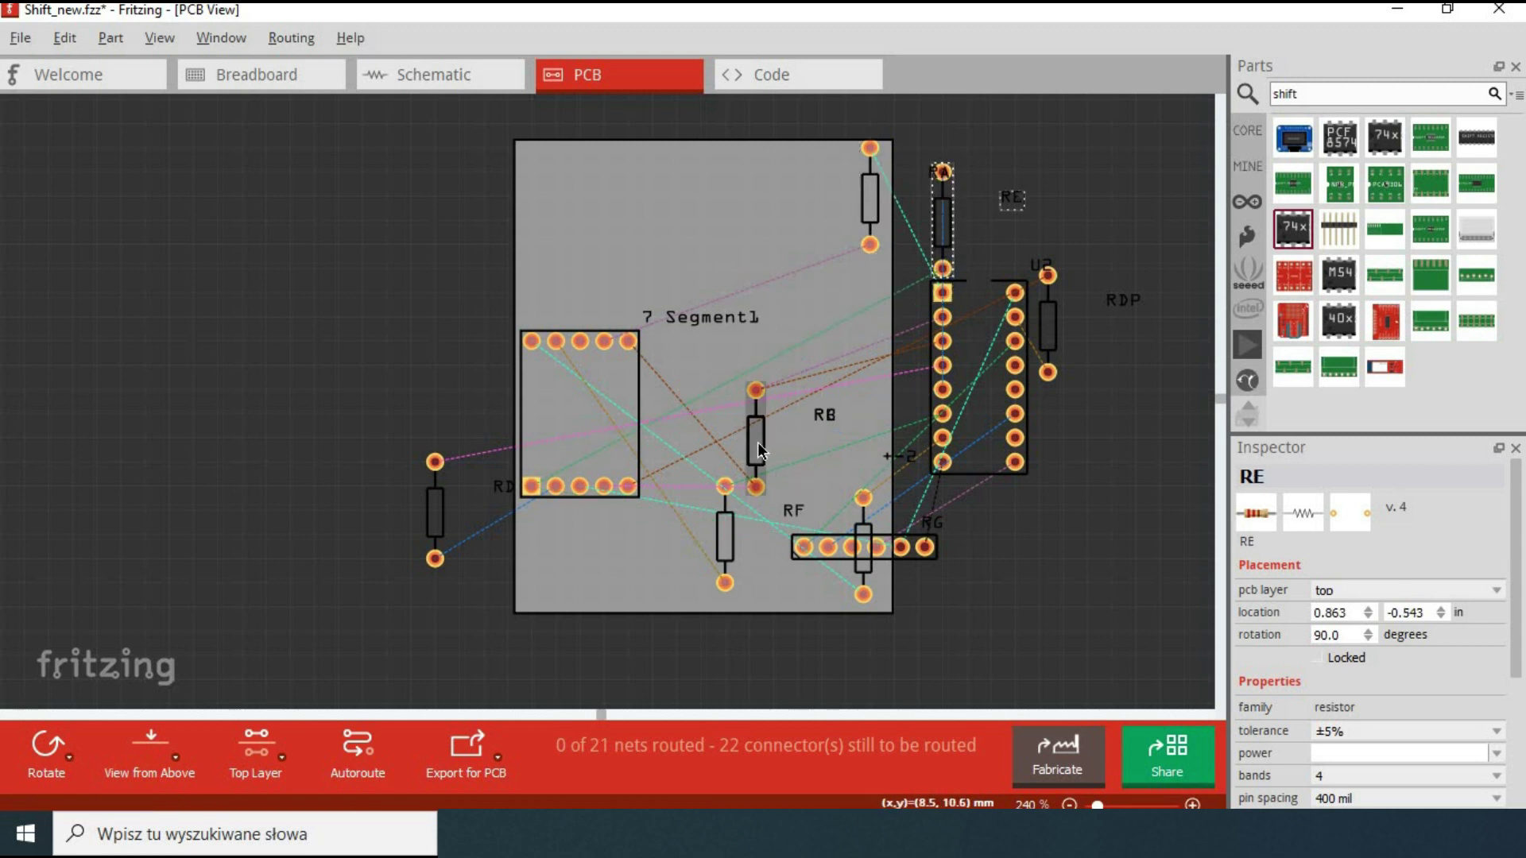
left_click_drag(759, 450, 993, 620)
left_click_drag(726, 541, 436, 250)
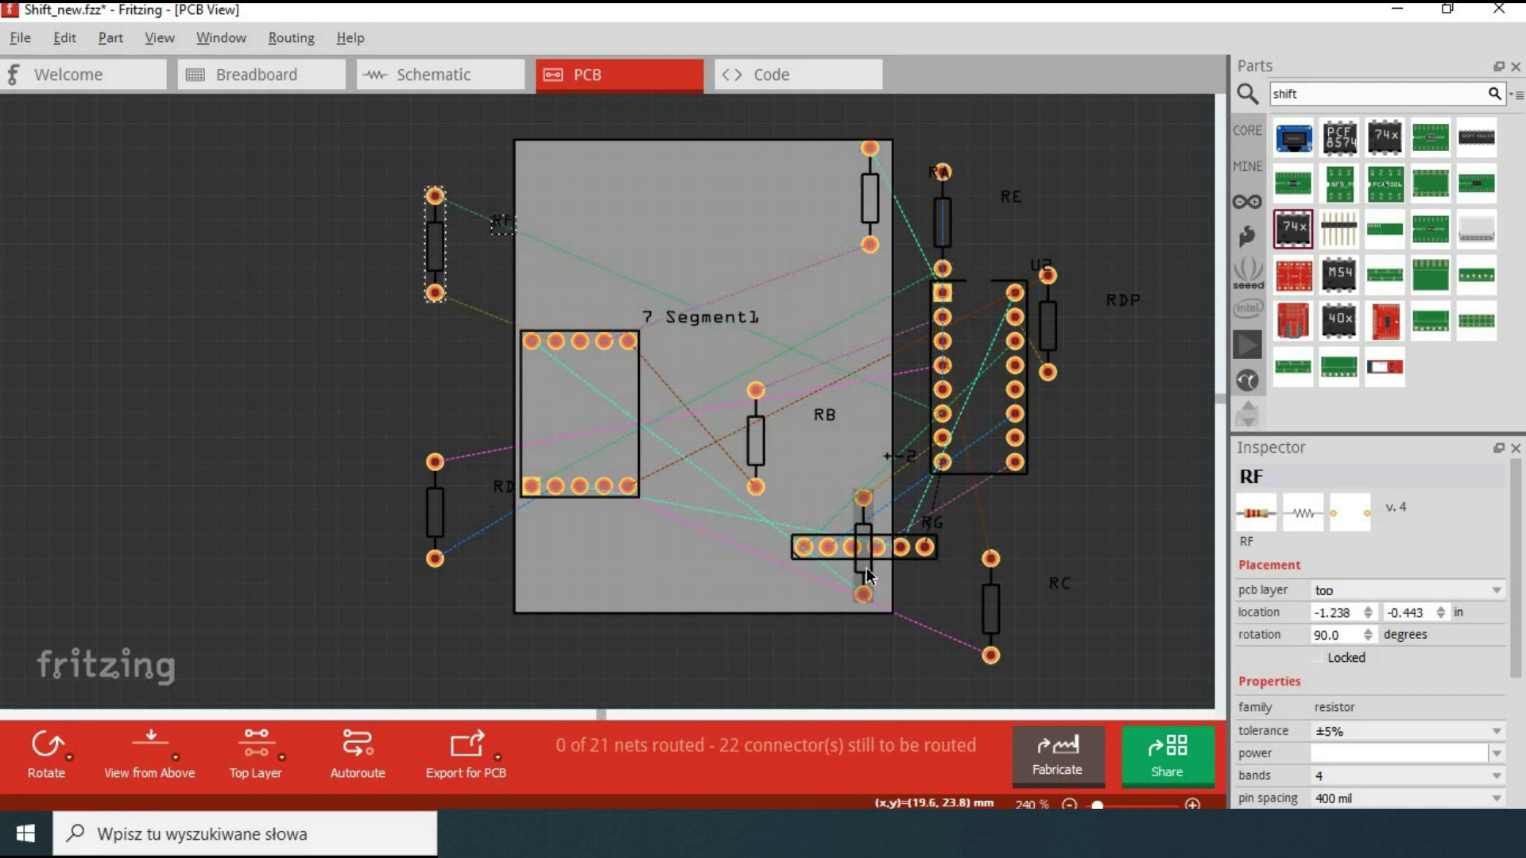
Move RG and RB to the board's upper corners, RE to the lower-left corner and RDP to the lower edge.
left_click_drag(866, 574, 511, 200)
left_click_drag(755, 441, 920, 178)
left_click(950, 221)
left_click_drag(949, 243, 513, 601)
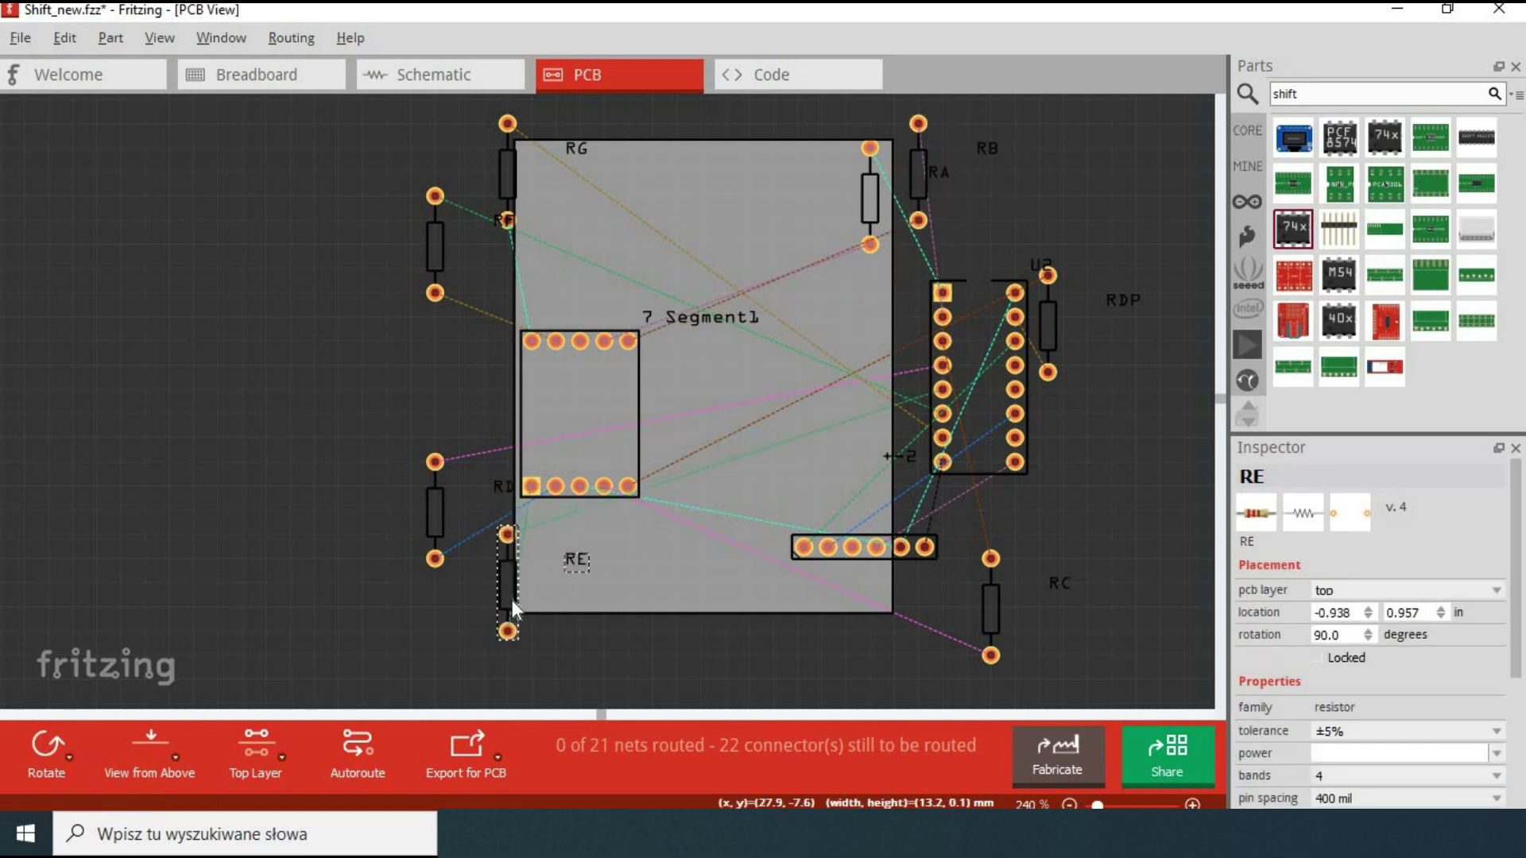
left_click_drag(1048, 326, 749, 609)
Arrange the 7-segment display, the 74HC595 rotated to 90 degrees, and the pin header from top to bottom along the board's middle.
left_click_drag(588, 403, 710, 237)
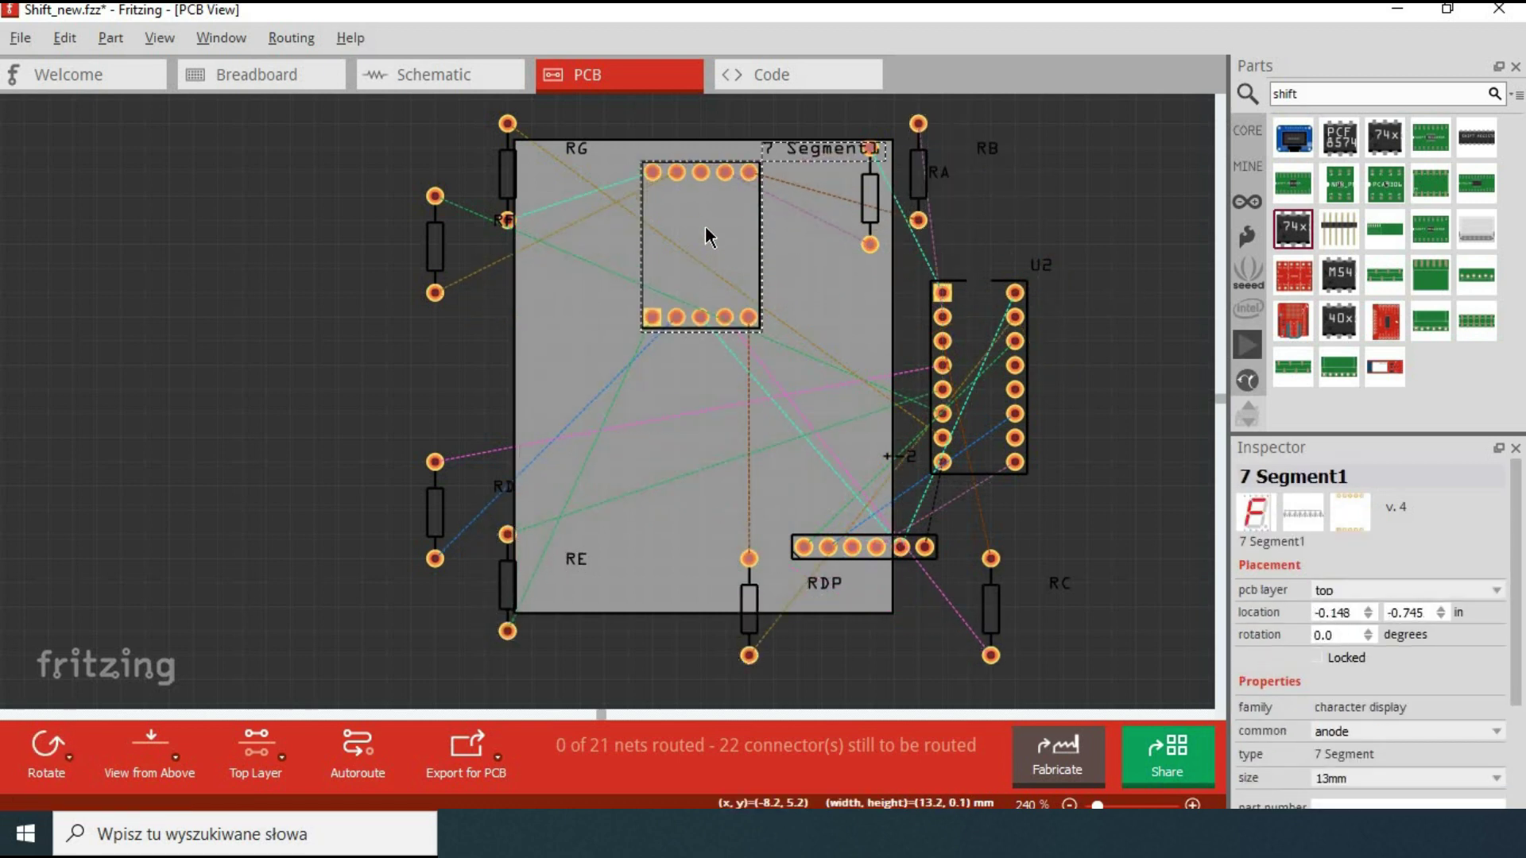
right_click(970, 322)
left_click(1264, 354)
left_click_drag(884, 400, 690, 427)
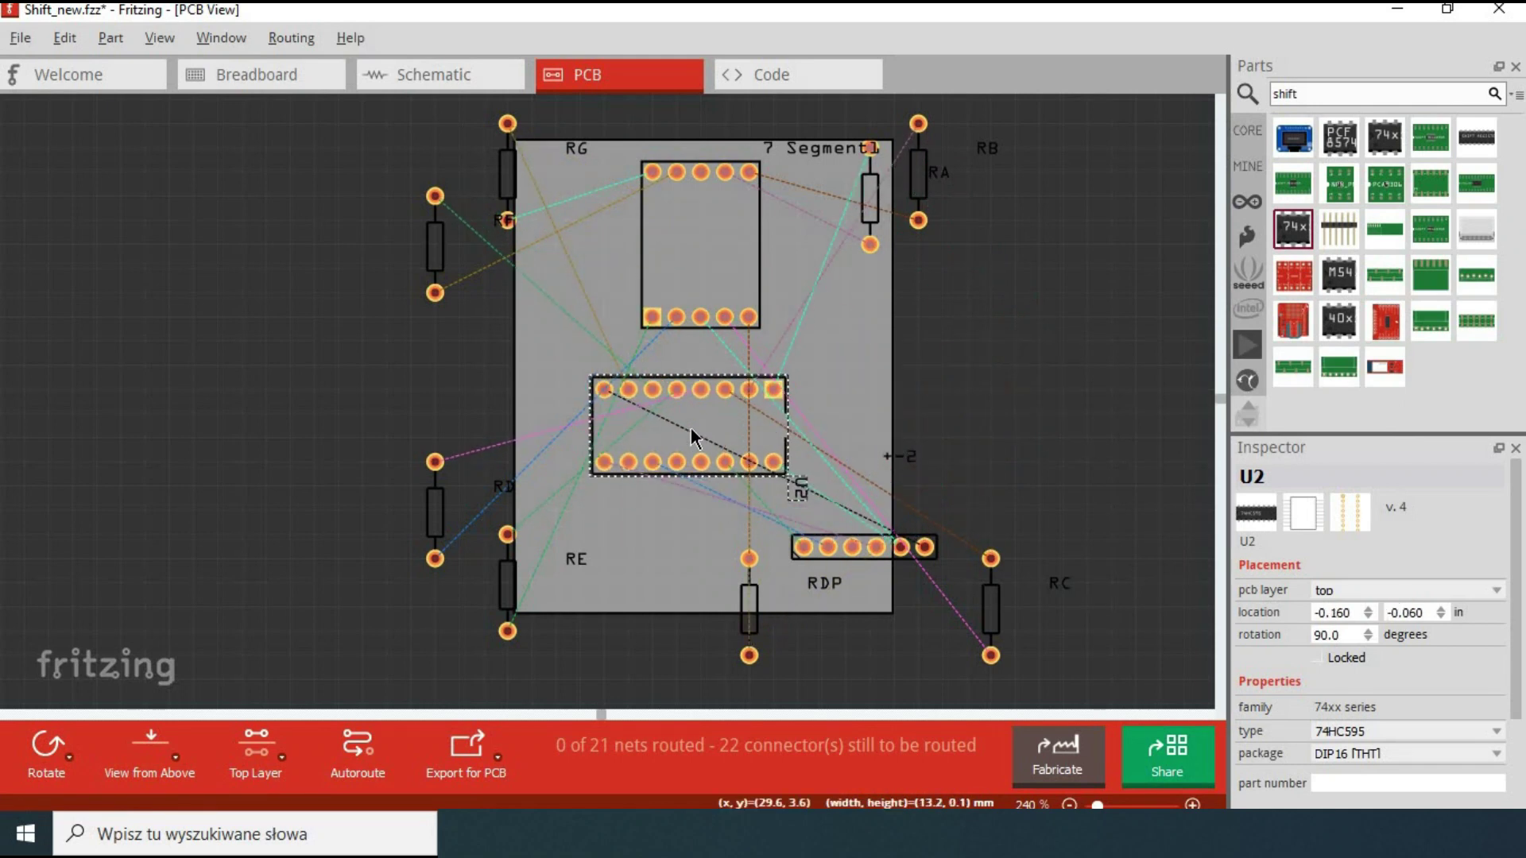
left_click_drag(842, 556, 674, 559)
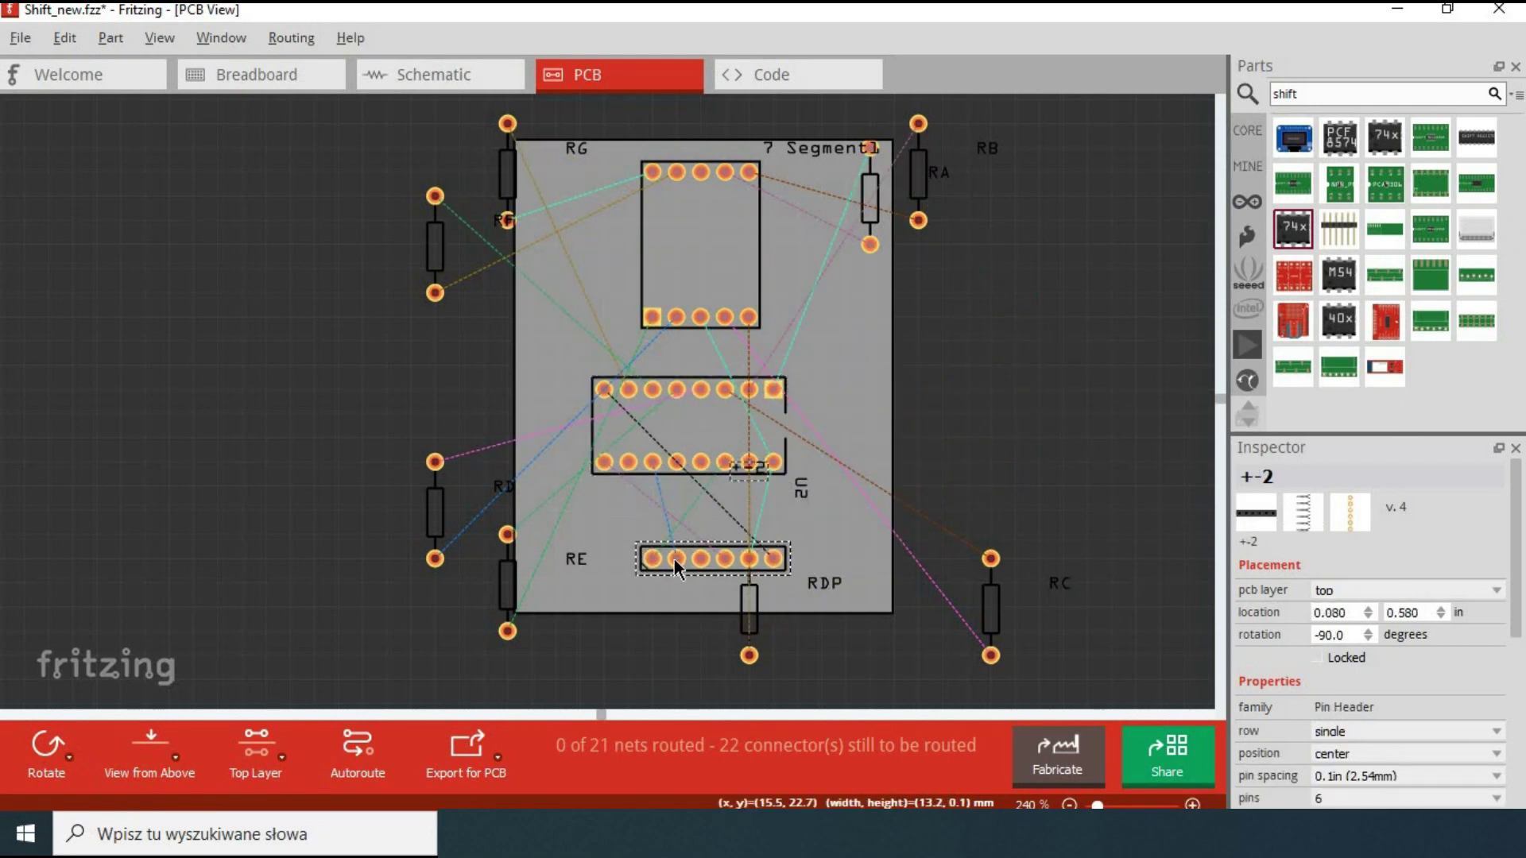
left_click(709, 421)
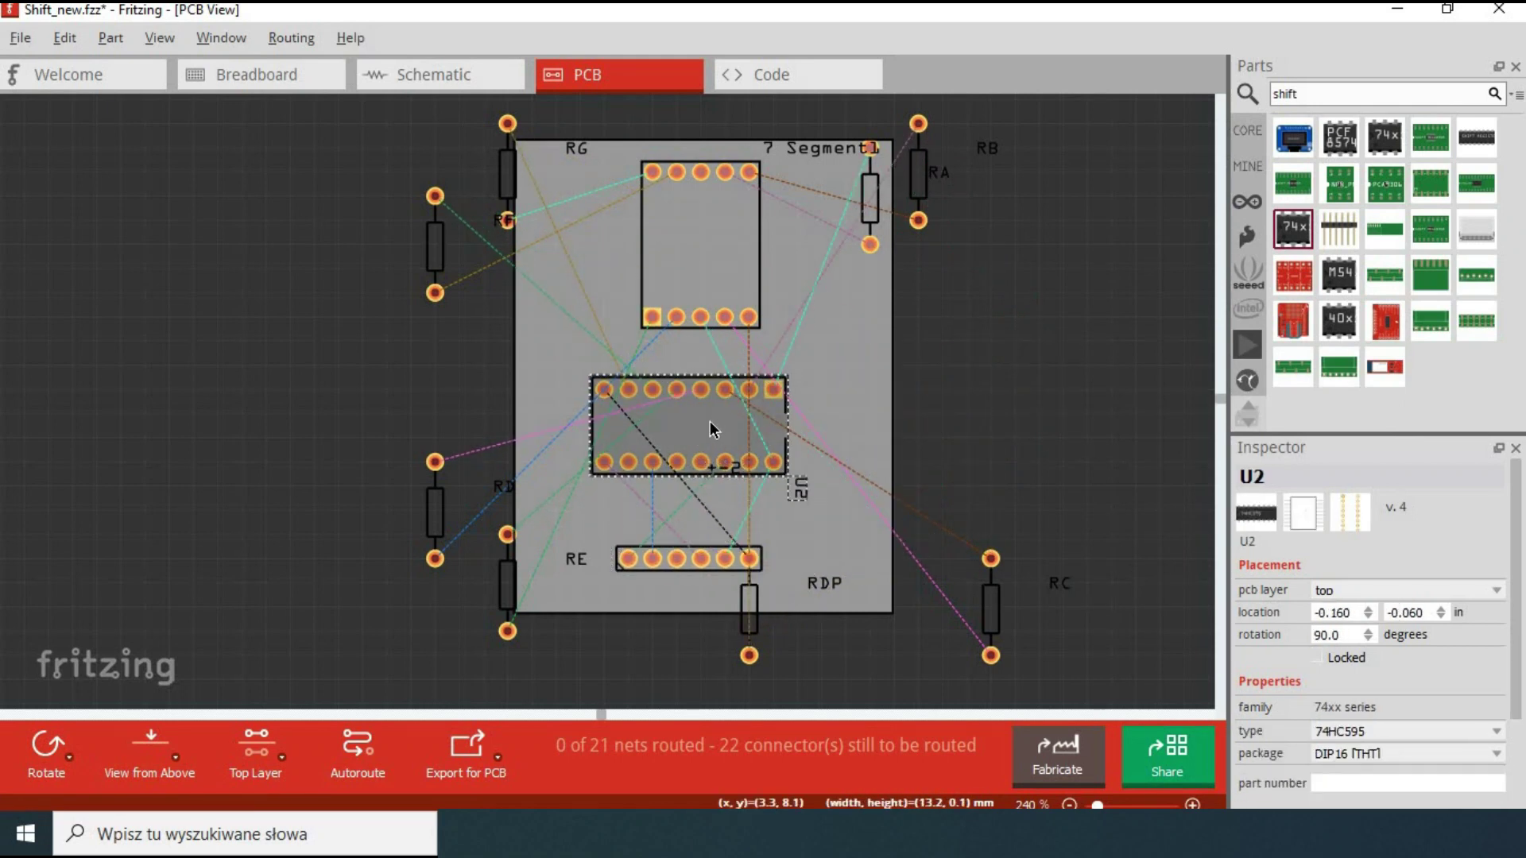
Place RA and RB side by side in the board's upper-right corner, rotating both resistors 180°.
left_click_drag(925, 177, 852, 232)
right_click(799, 227)
mouse_move(852, 241)
left_click(1062, 288)
right_click(856, 238)
key("Escape")
Stack RC and RDP below RA along the board's right side, with RC rotated 180°.
left_click_drag(1002, 622, 847, 387)
right_click(847, 387)
mouse_move(900, 401)
left_click(1109, 446)
left_click_drag(754, 599, 850, 502)
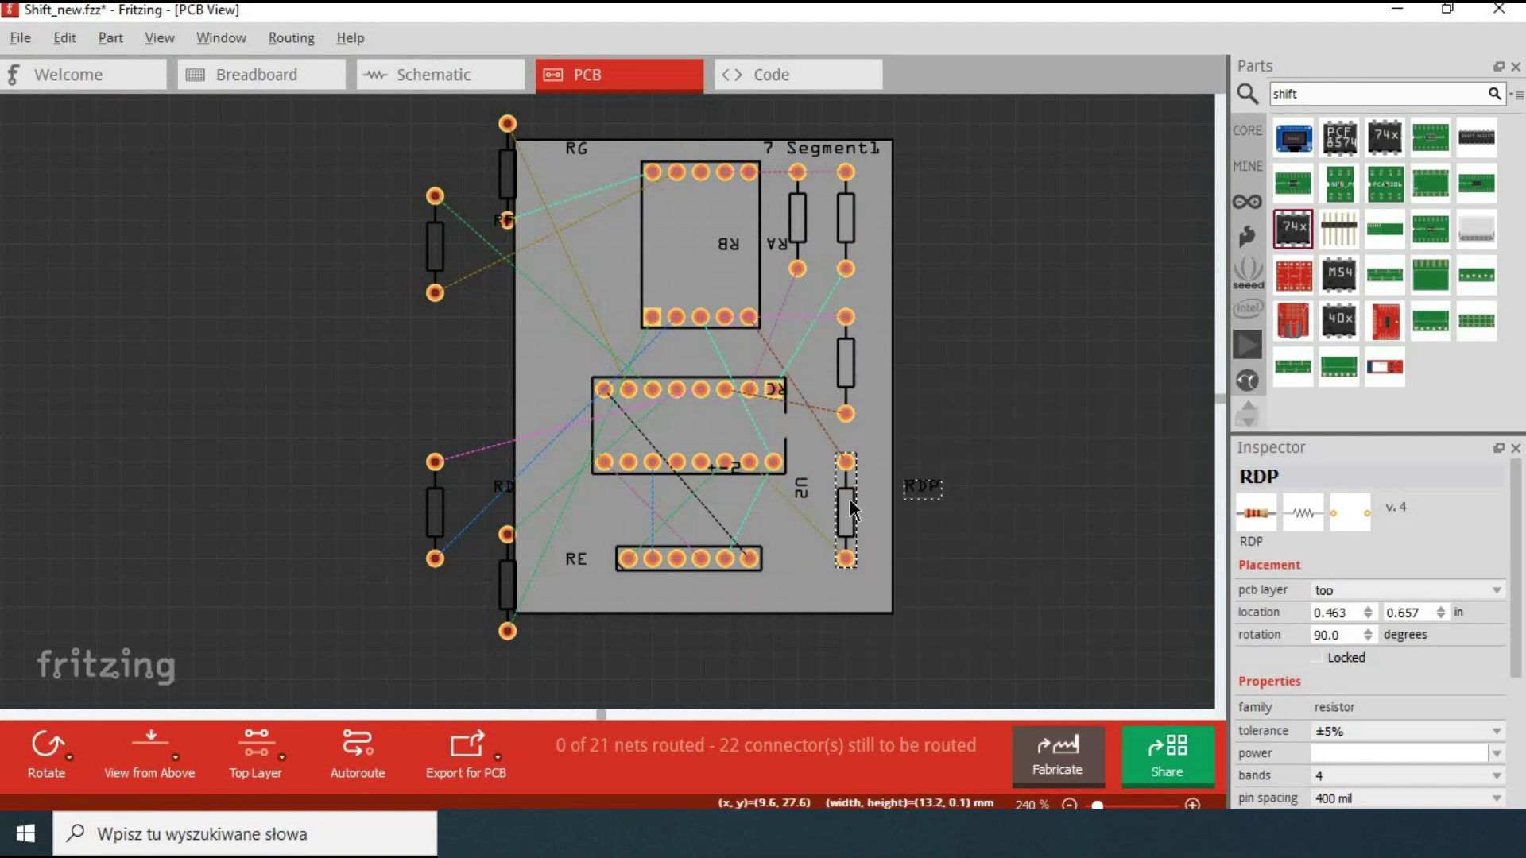
Place RG and RF side by side in the board's upper-left corner, rotating both resistors 180°.
left_click_drag(515, 187, 561, 230)
left_click_drag(437, 254, 607, 233)
right_click(607, 233)
mouse_move(659, 245)
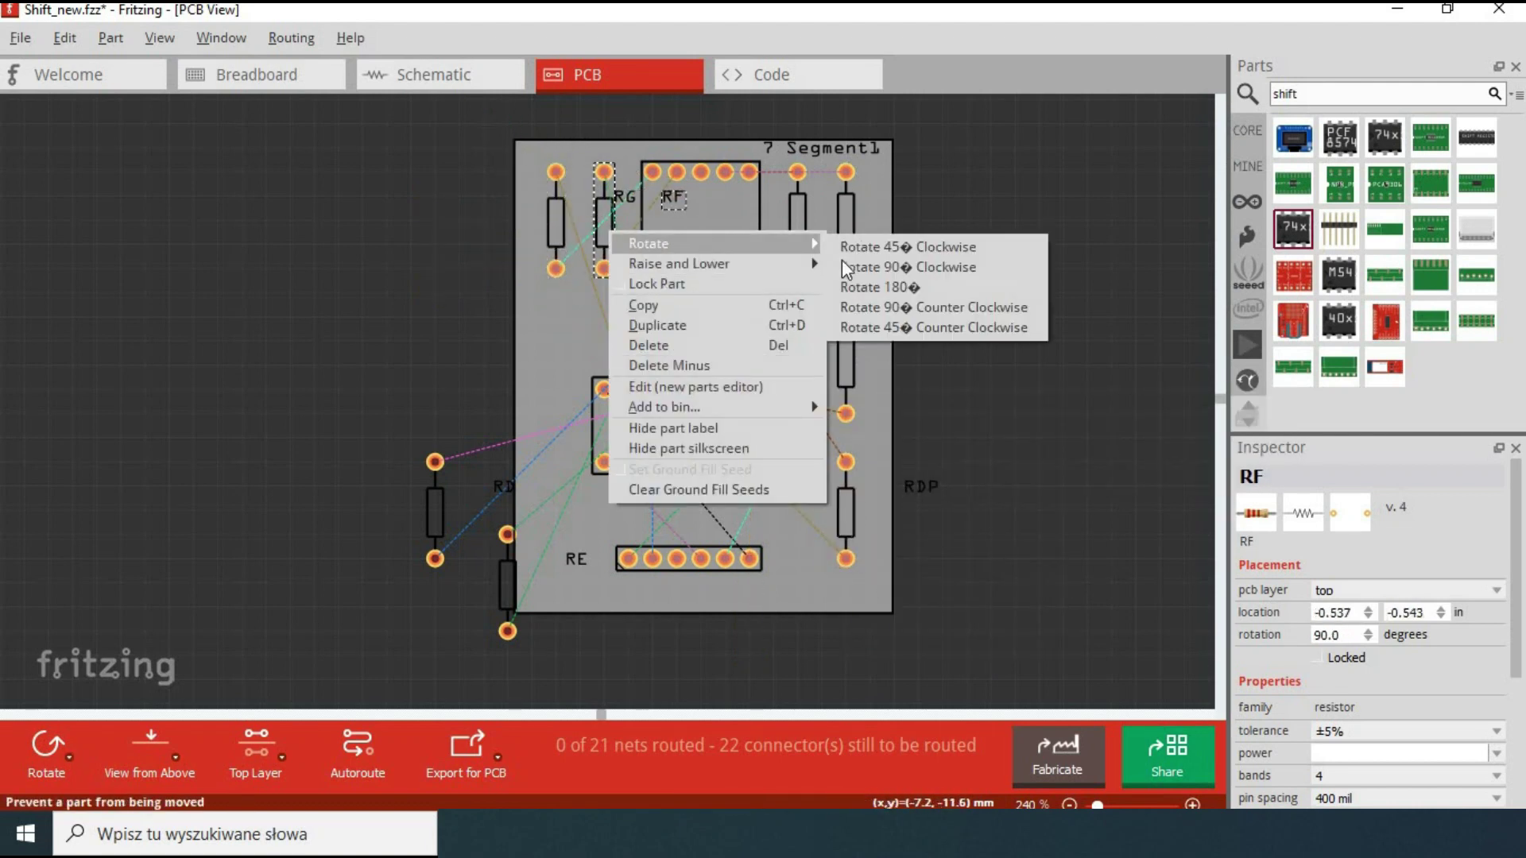
left_click(860, 286)
right_click(559, 224)
key("Escape")
Stack RD and RE below RG along the board's left side, rotating both resistors 180°.
left_click_drag(434, 509, 561, 368)
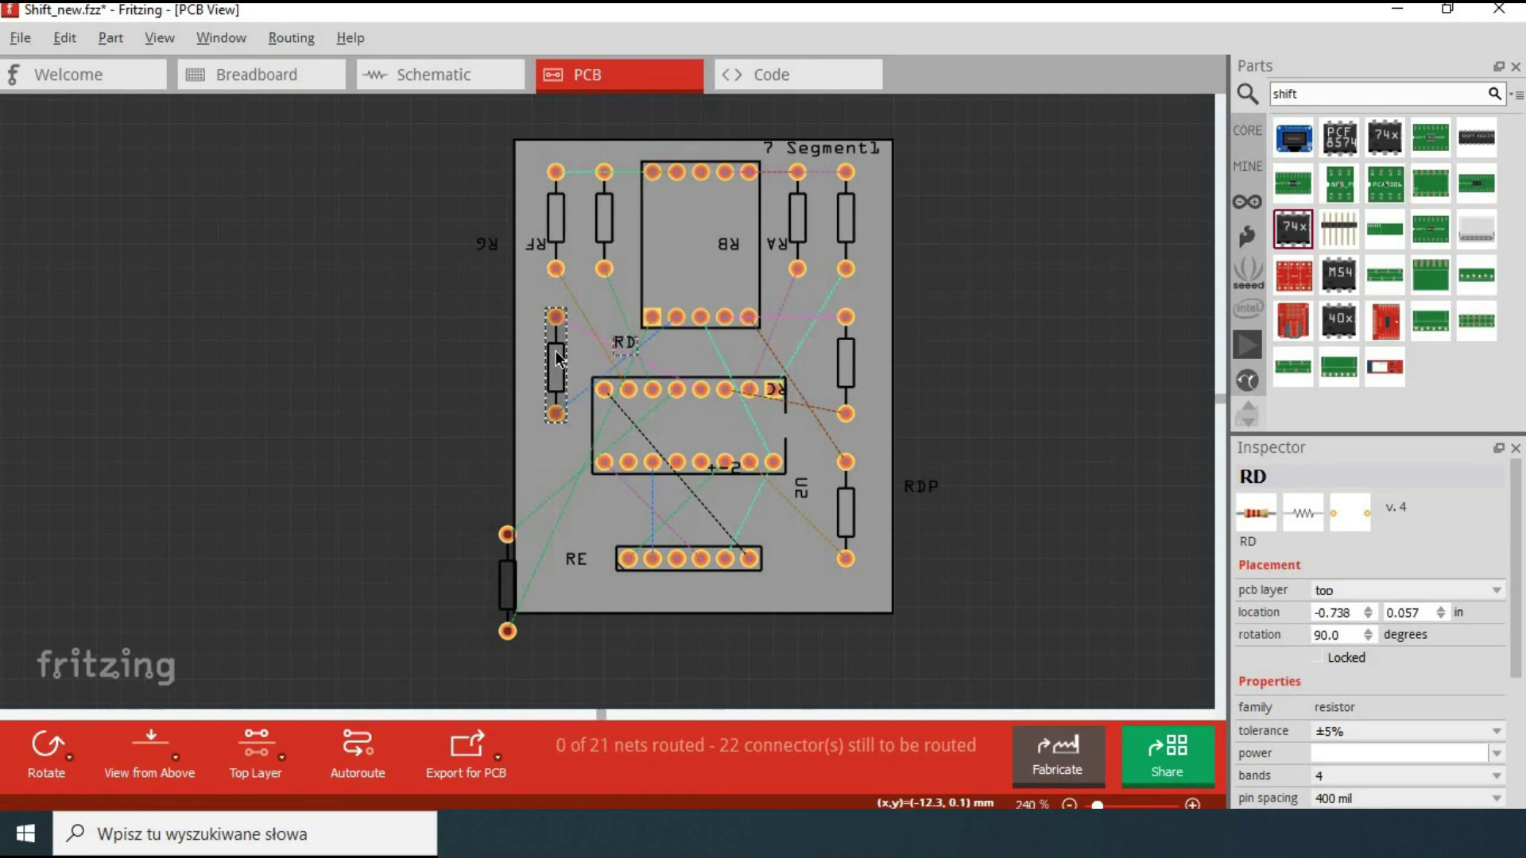
left_click_drag(507, 584, 555, 508)
right_click(555, 508)
left_click(834, 565)
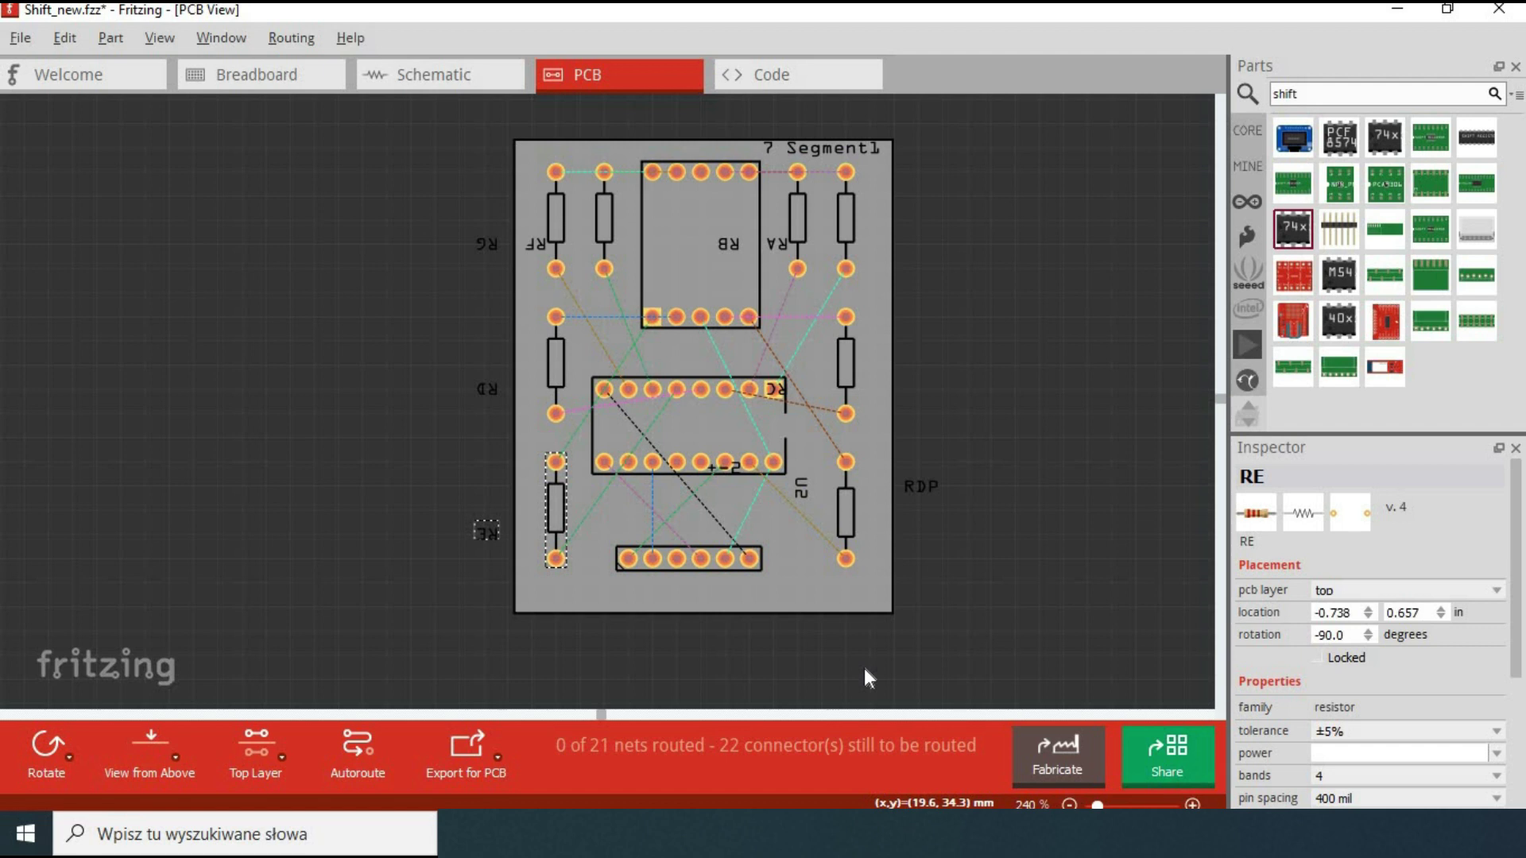
Autoroute the board and run the design rules check on the resulting traces.
left_click(358, 750)
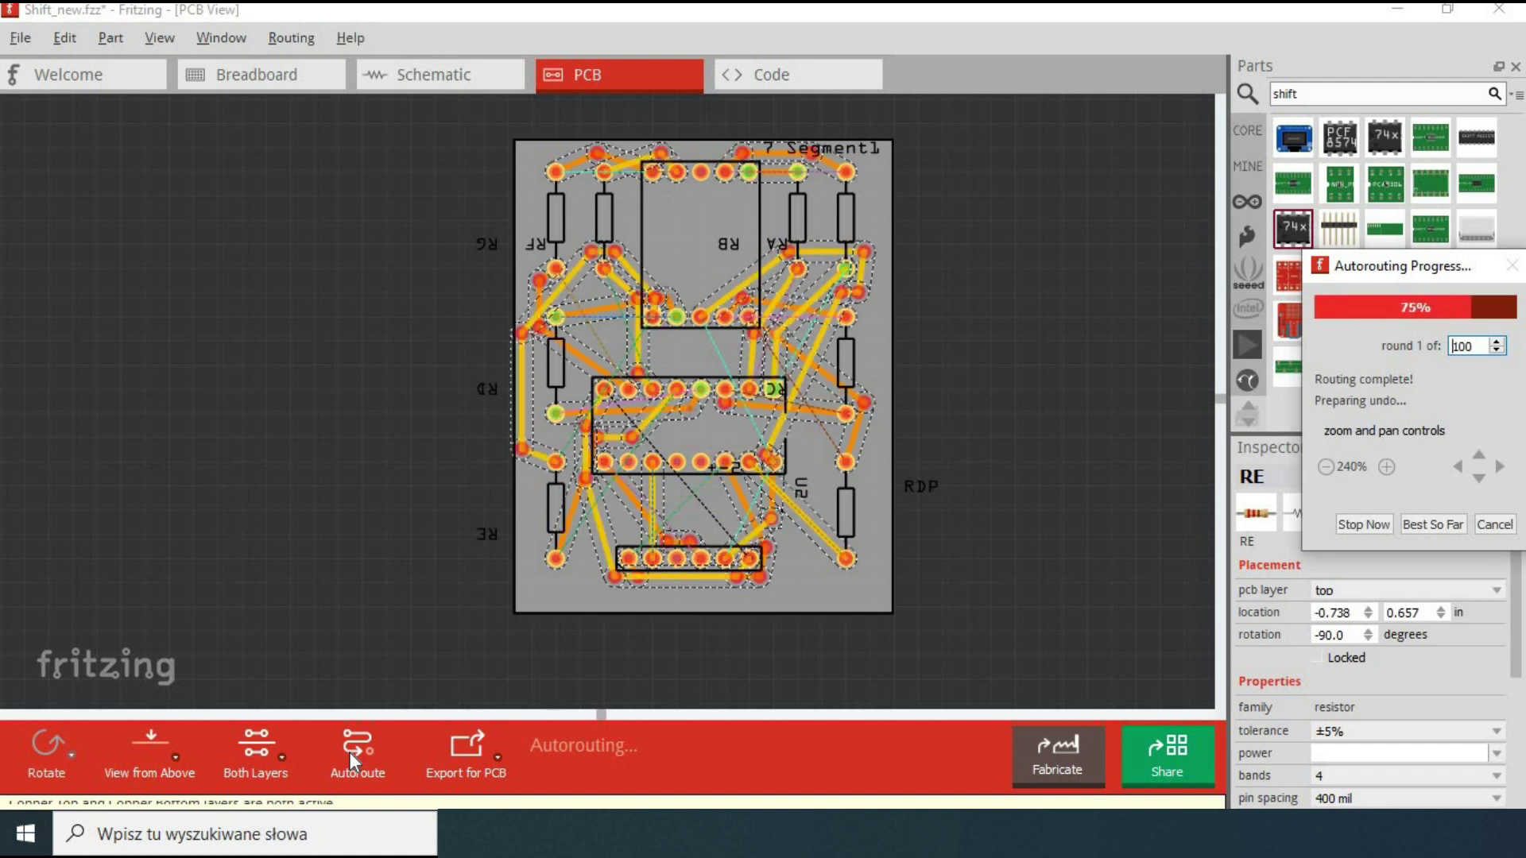
left_click(918, 451)
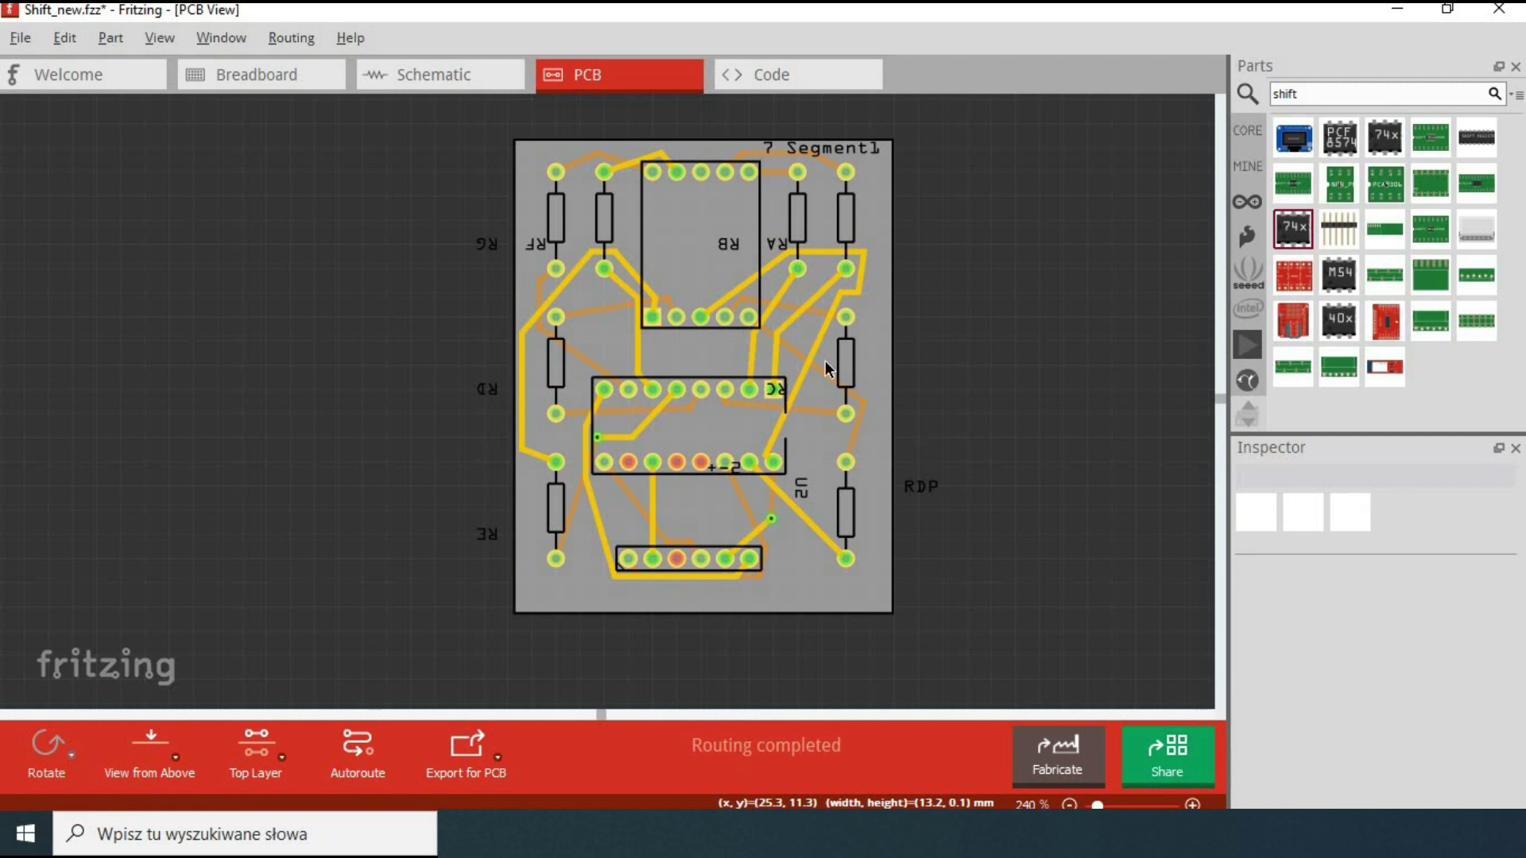
left_click(292, 39)
left_click(315, 85)
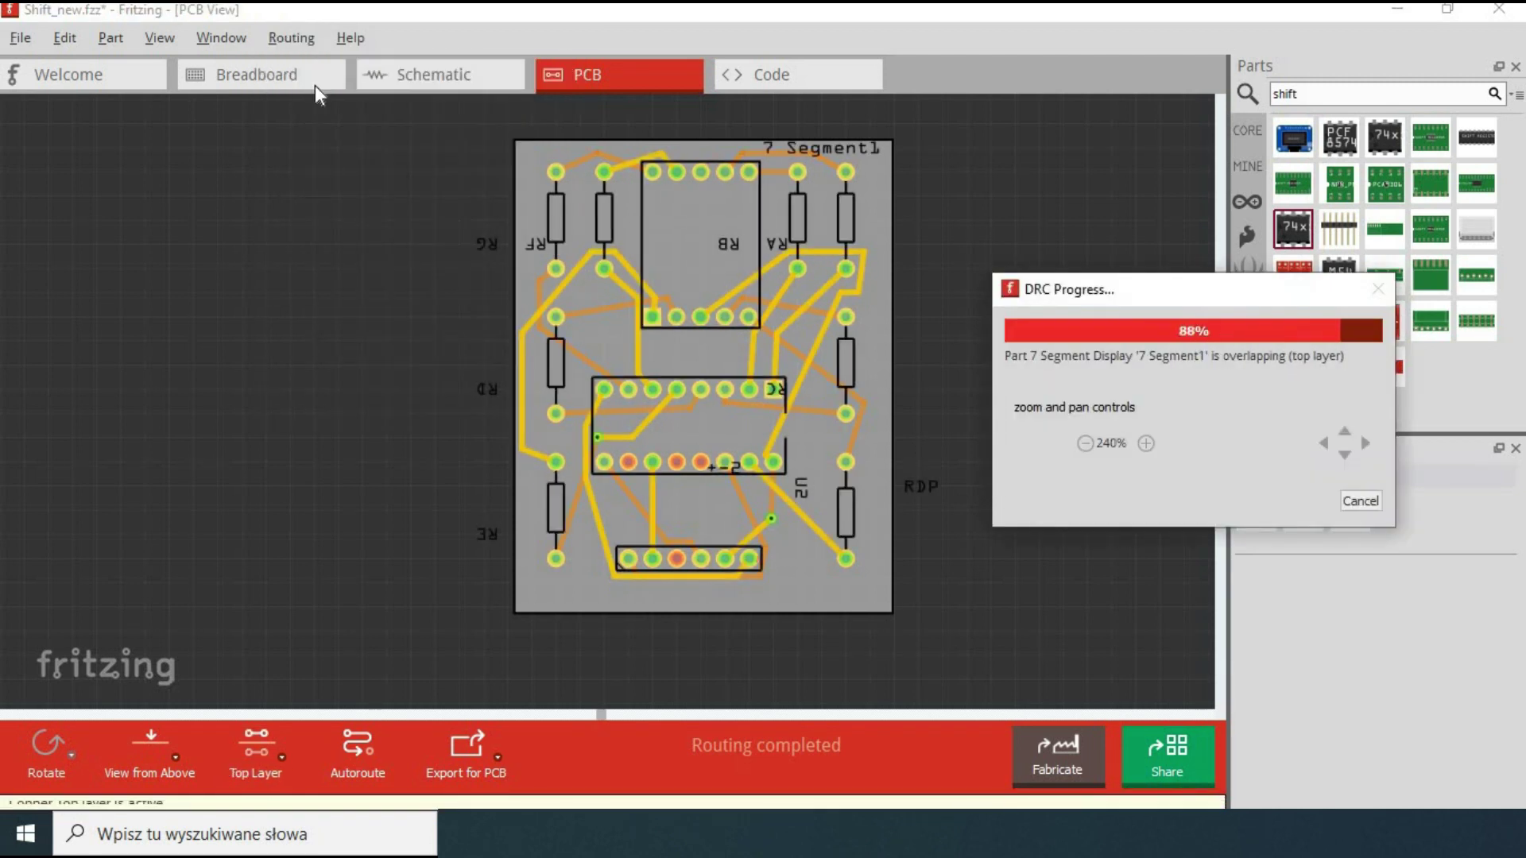
left_click_drag(772, 183, 1042, 143)
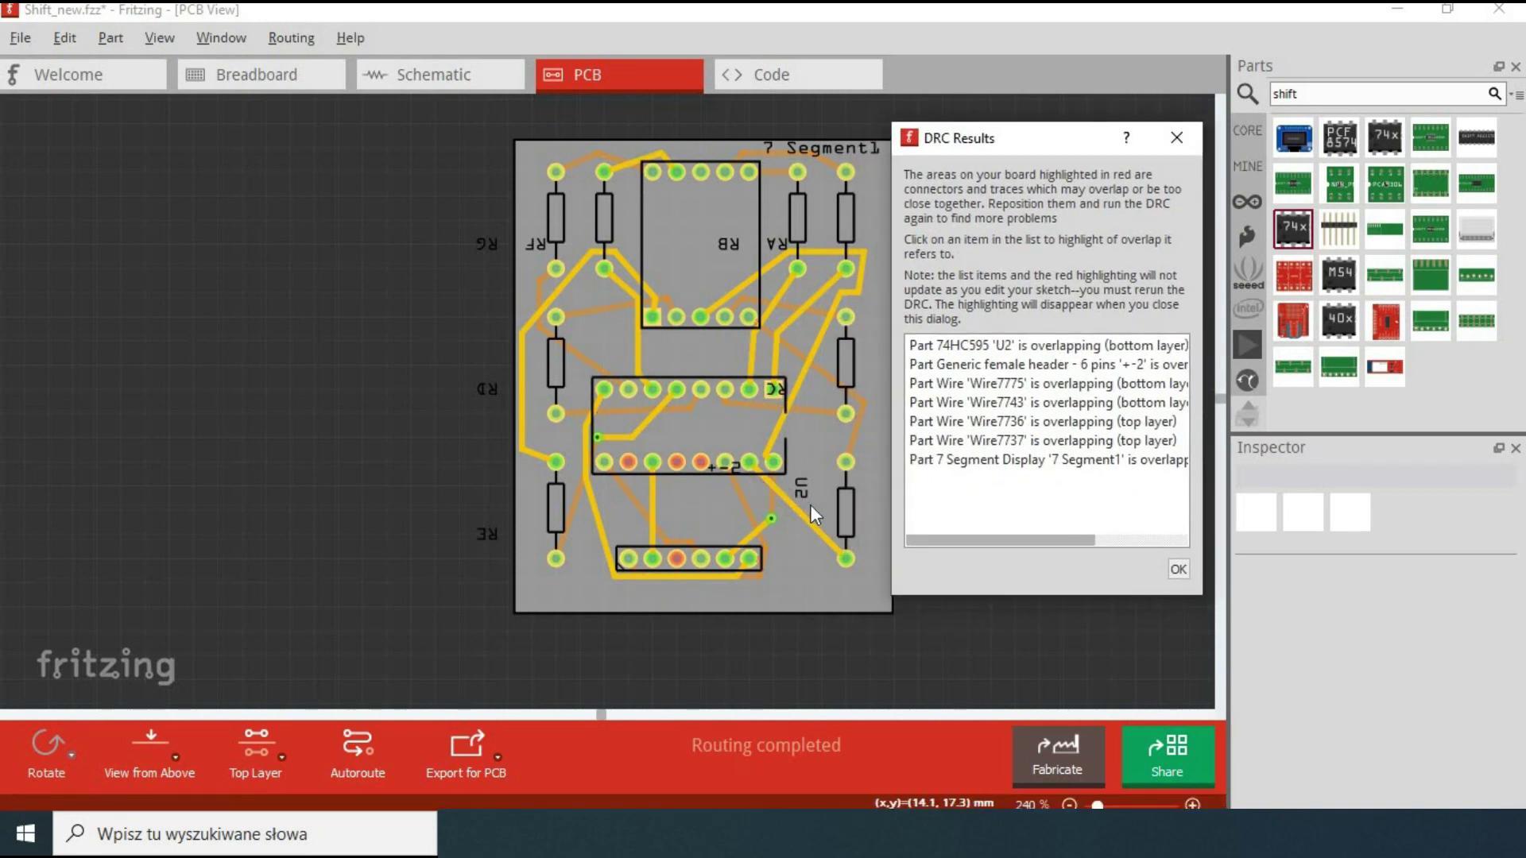
Locate the header overlap on the bottom layer and move the bend of Wire7775 away from the header's end pin.
left_click(770, 464)
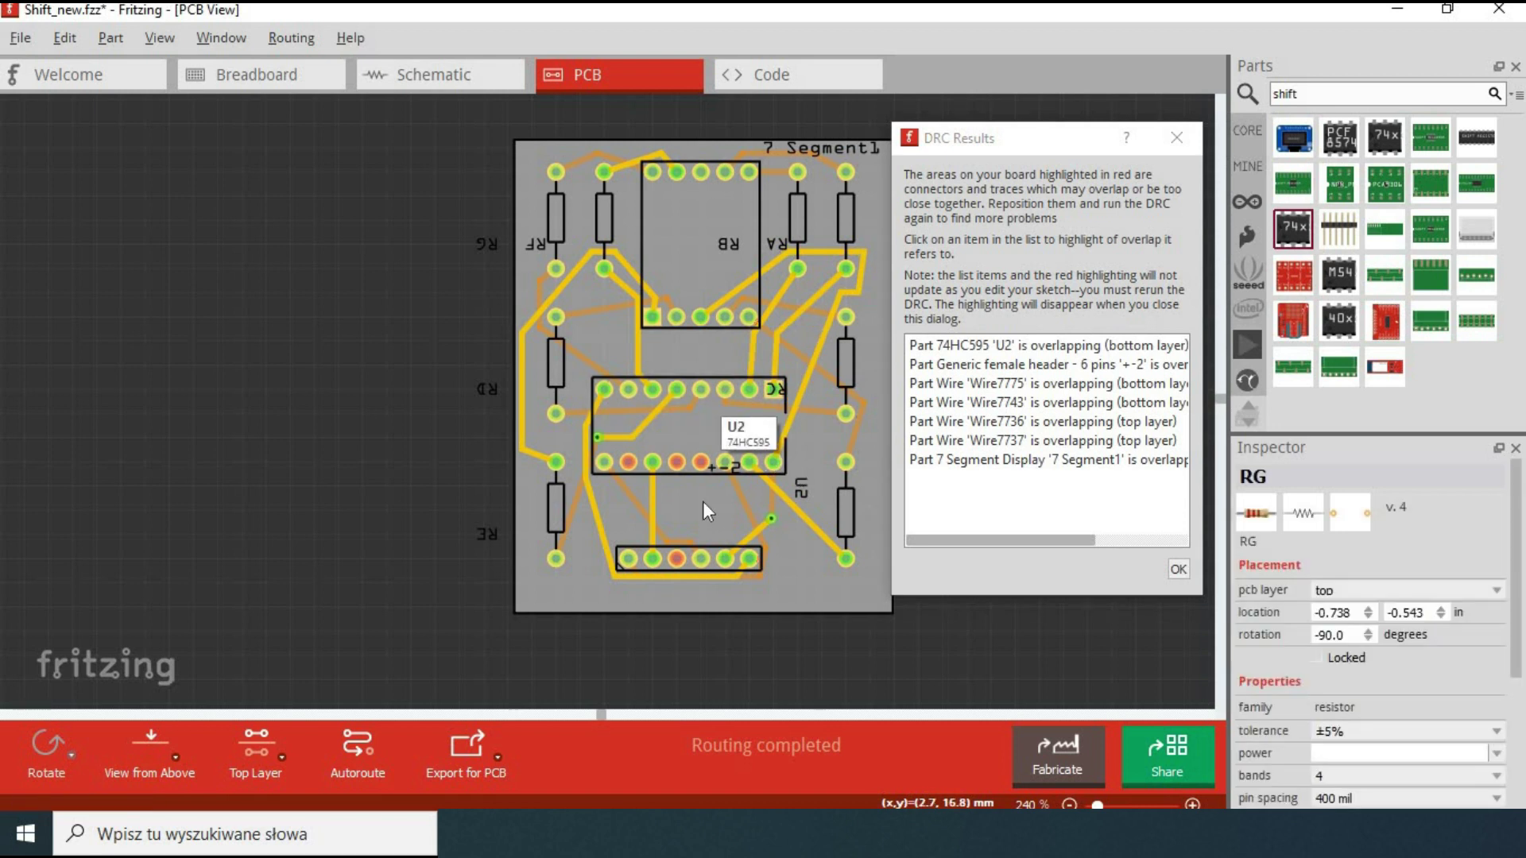
left_click(960, 366)
left_click(262, 753)
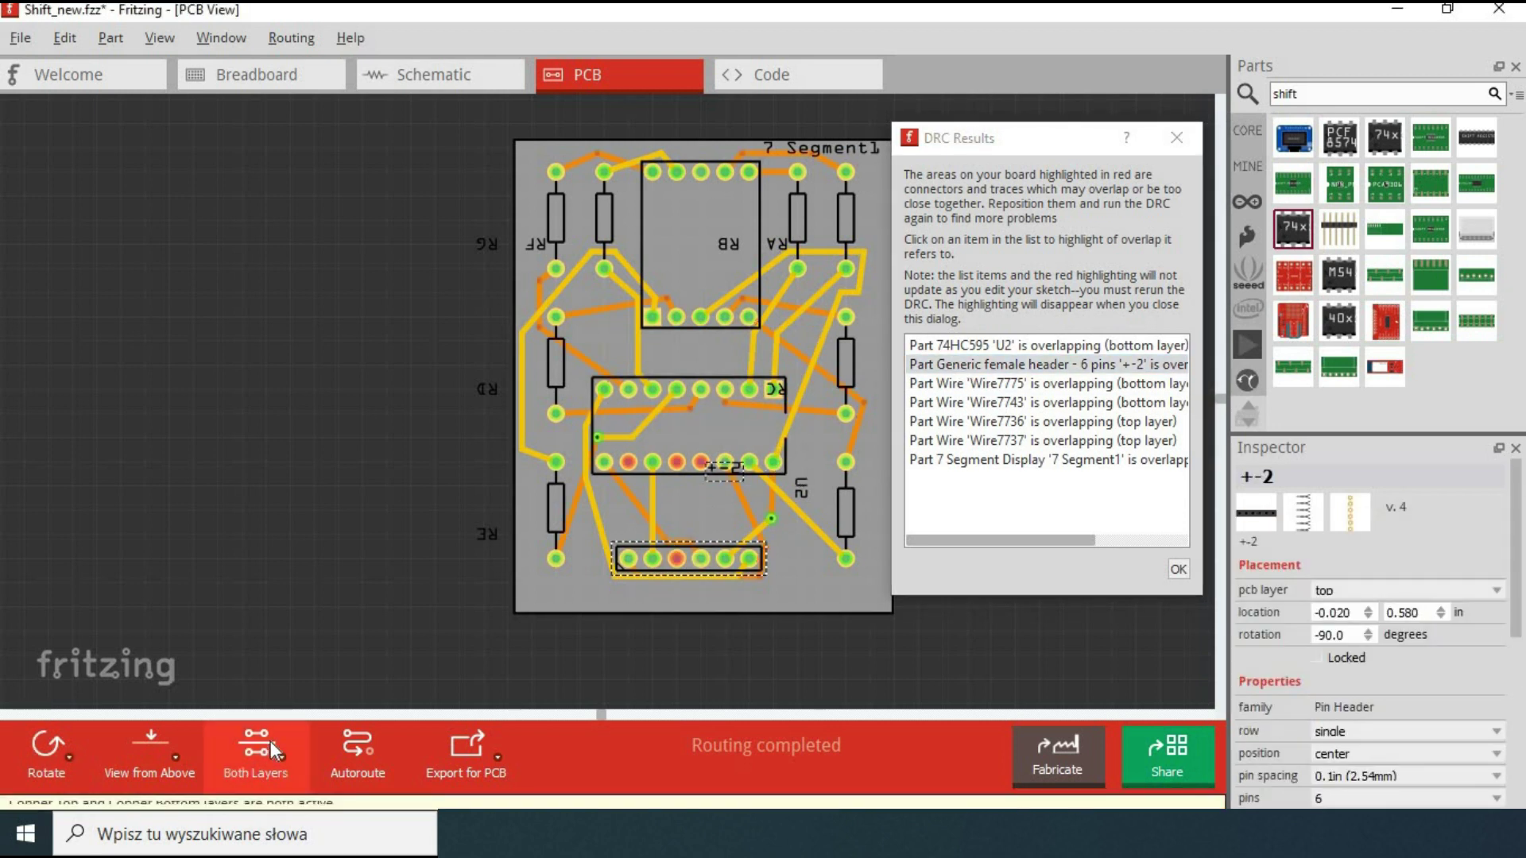
left_click(264, 751)
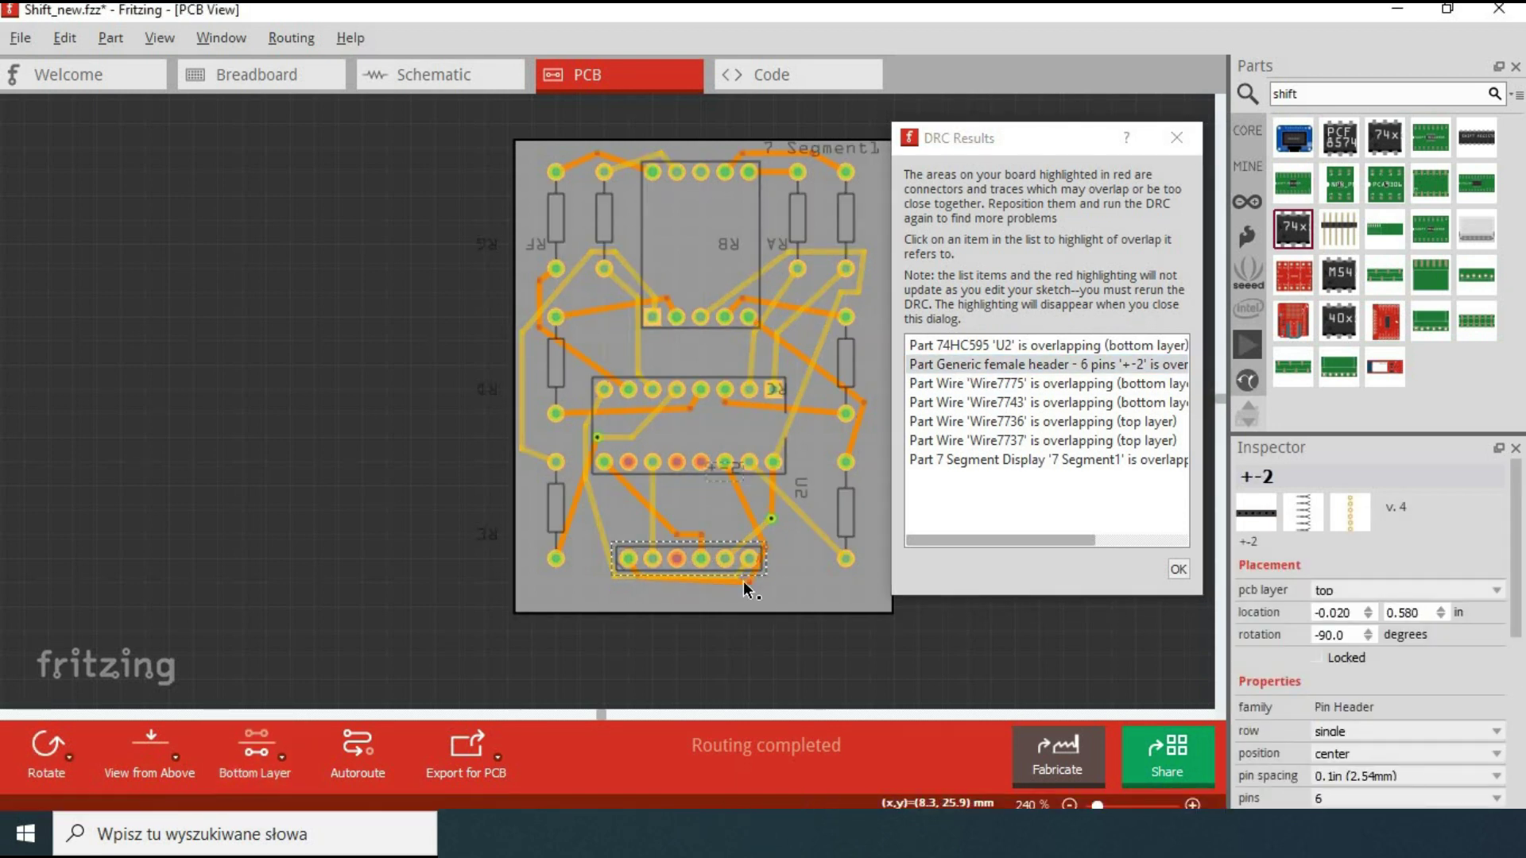
left_click(637, 584)
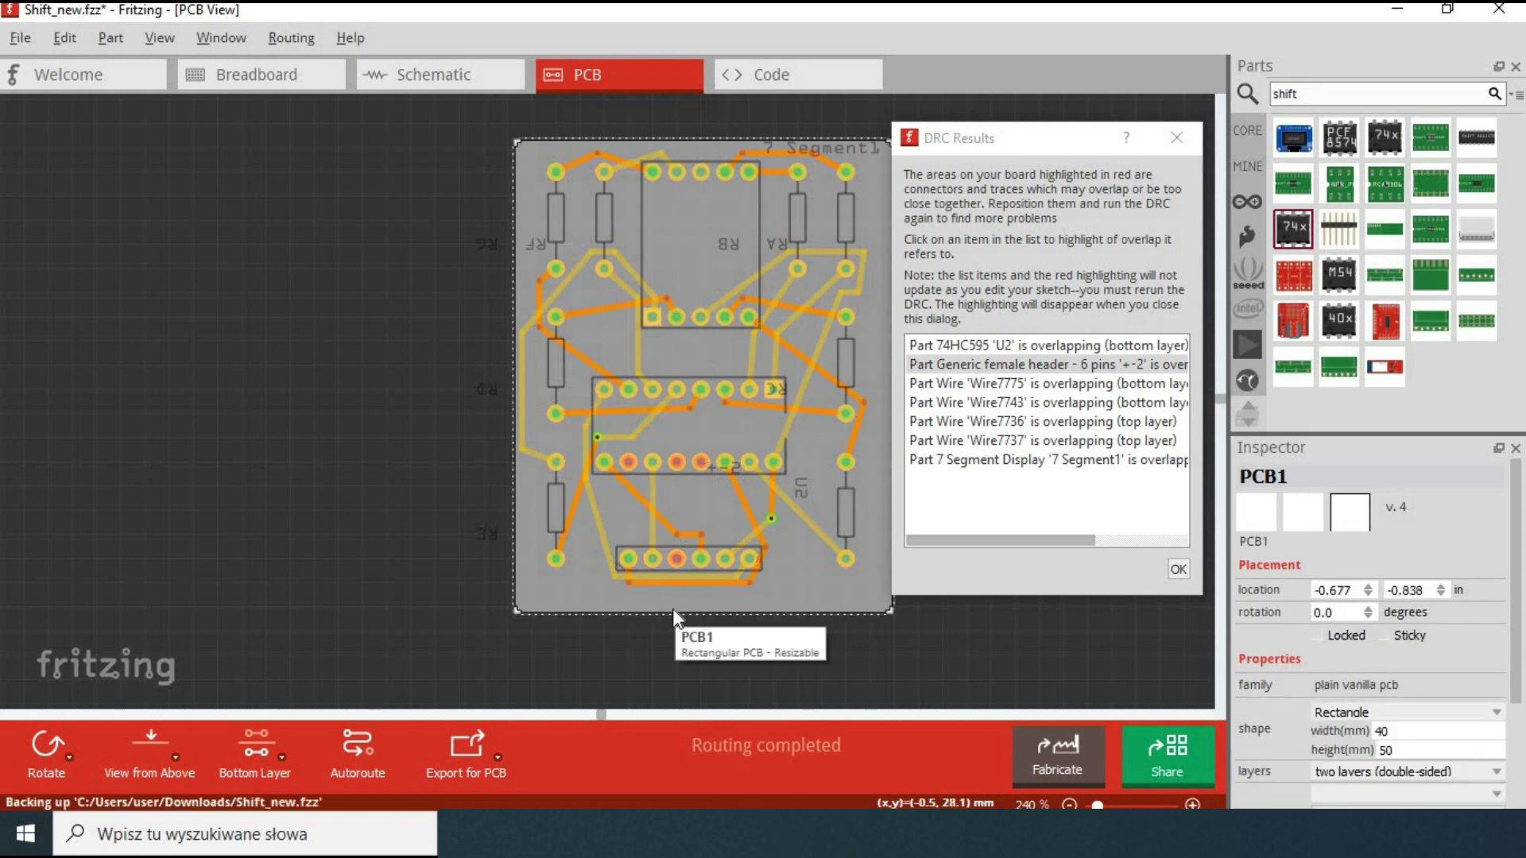
left_click(1023, 383)
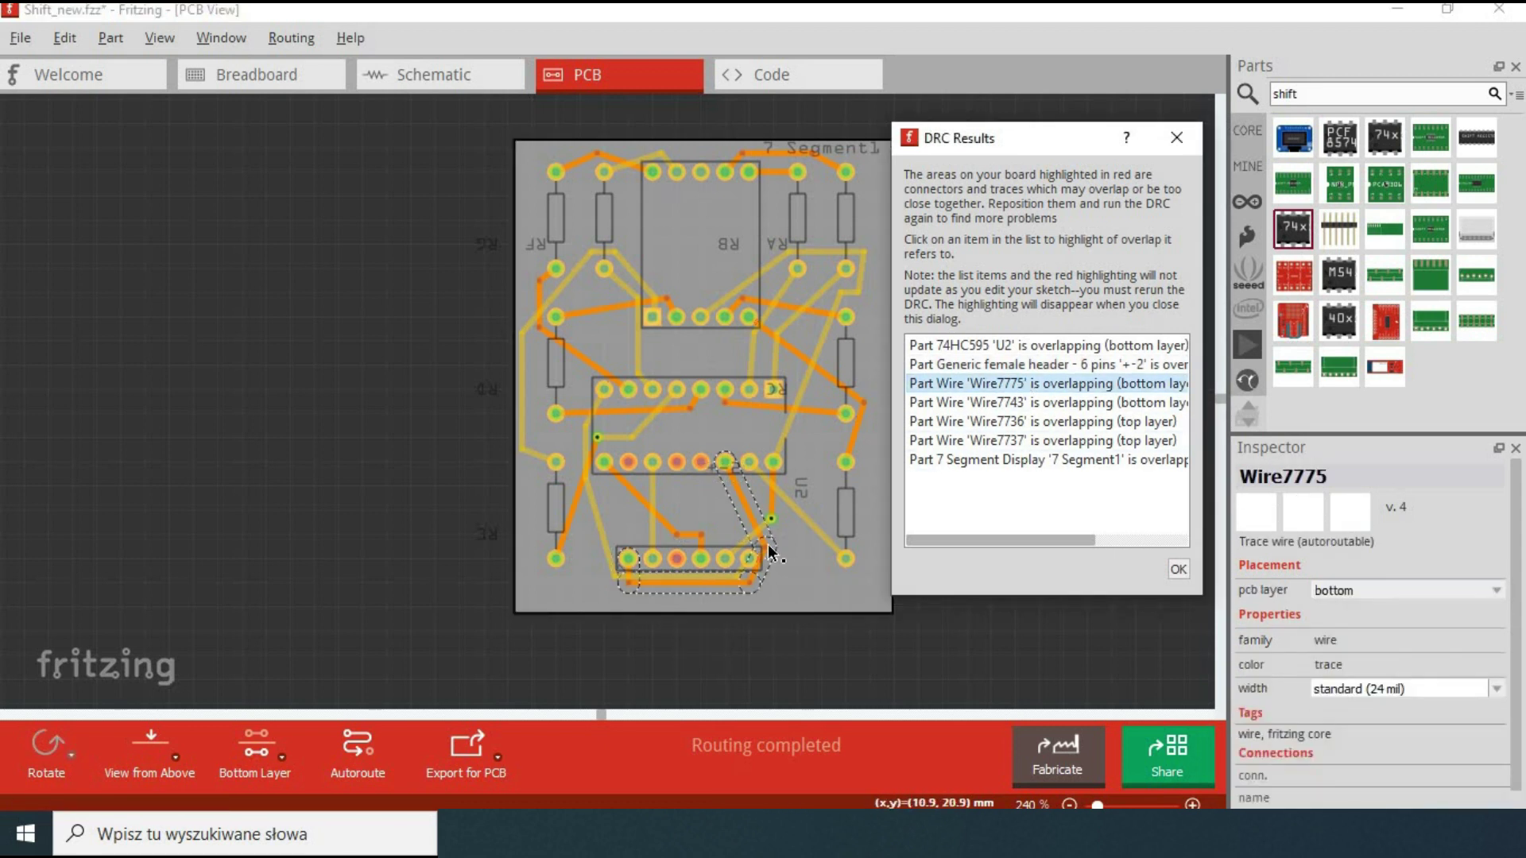
left_click(790, 557)
Reshape Wire7743, Wire7736 and the trace at the 7-segment display's upper pins to clear the listed overlaps, and close the results.
left_click(979, 400)
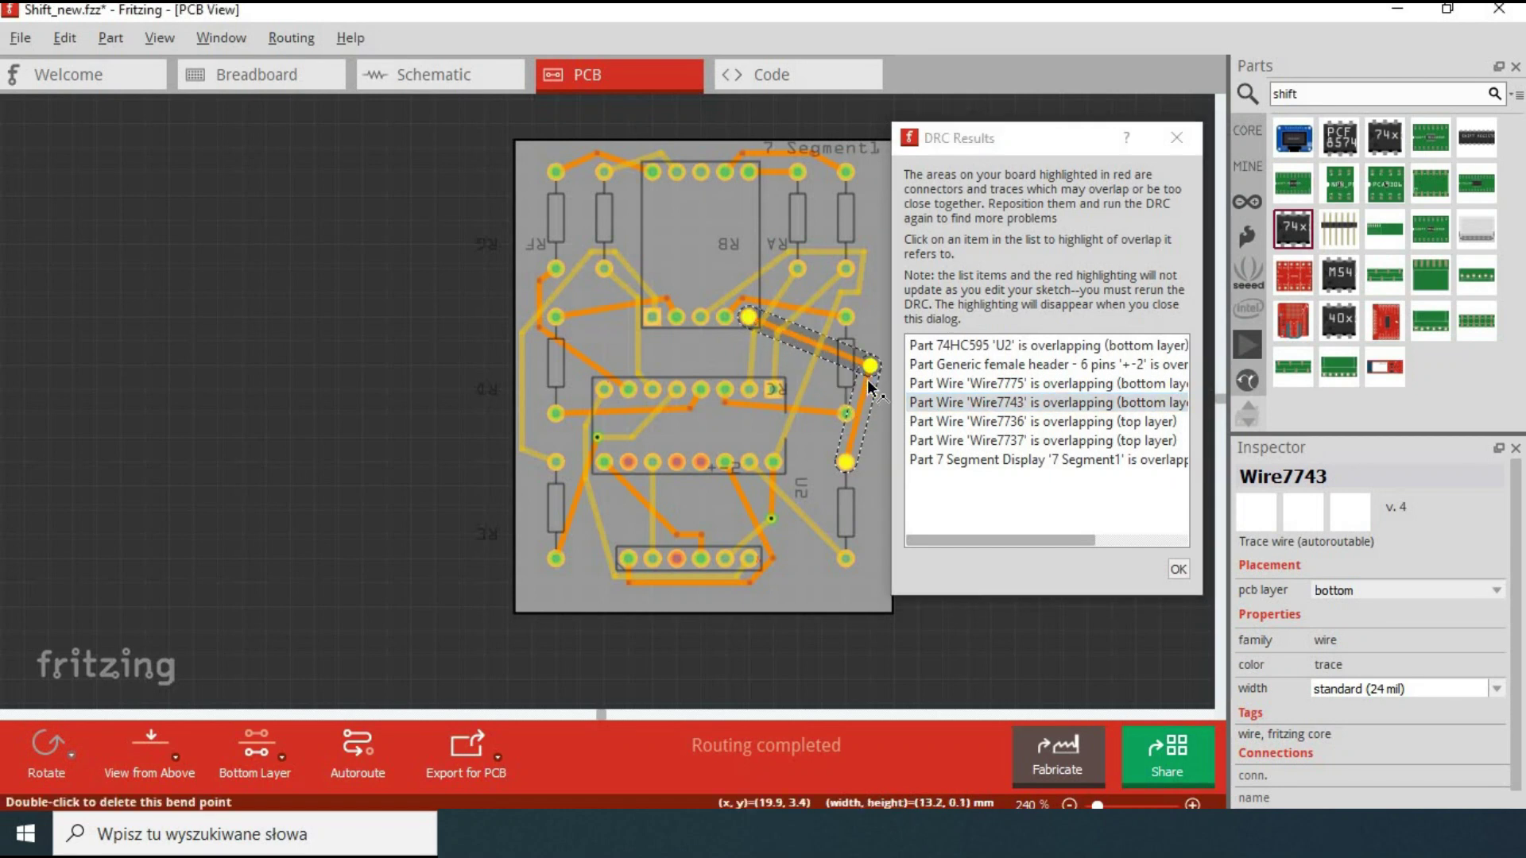
left_click(993, 423)
left_click(818, 351)
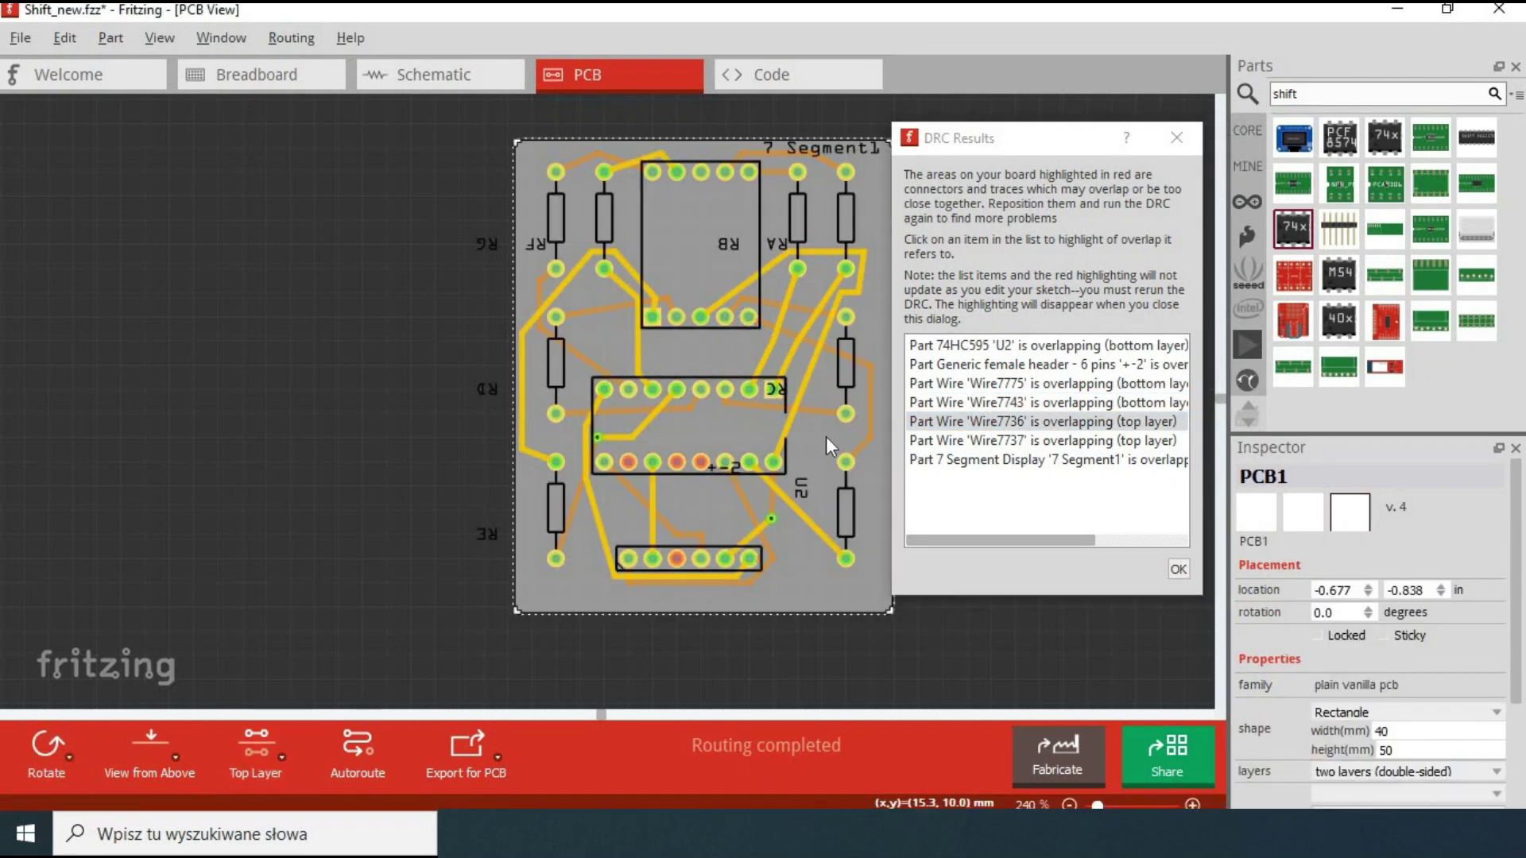
left_click(993, 461)
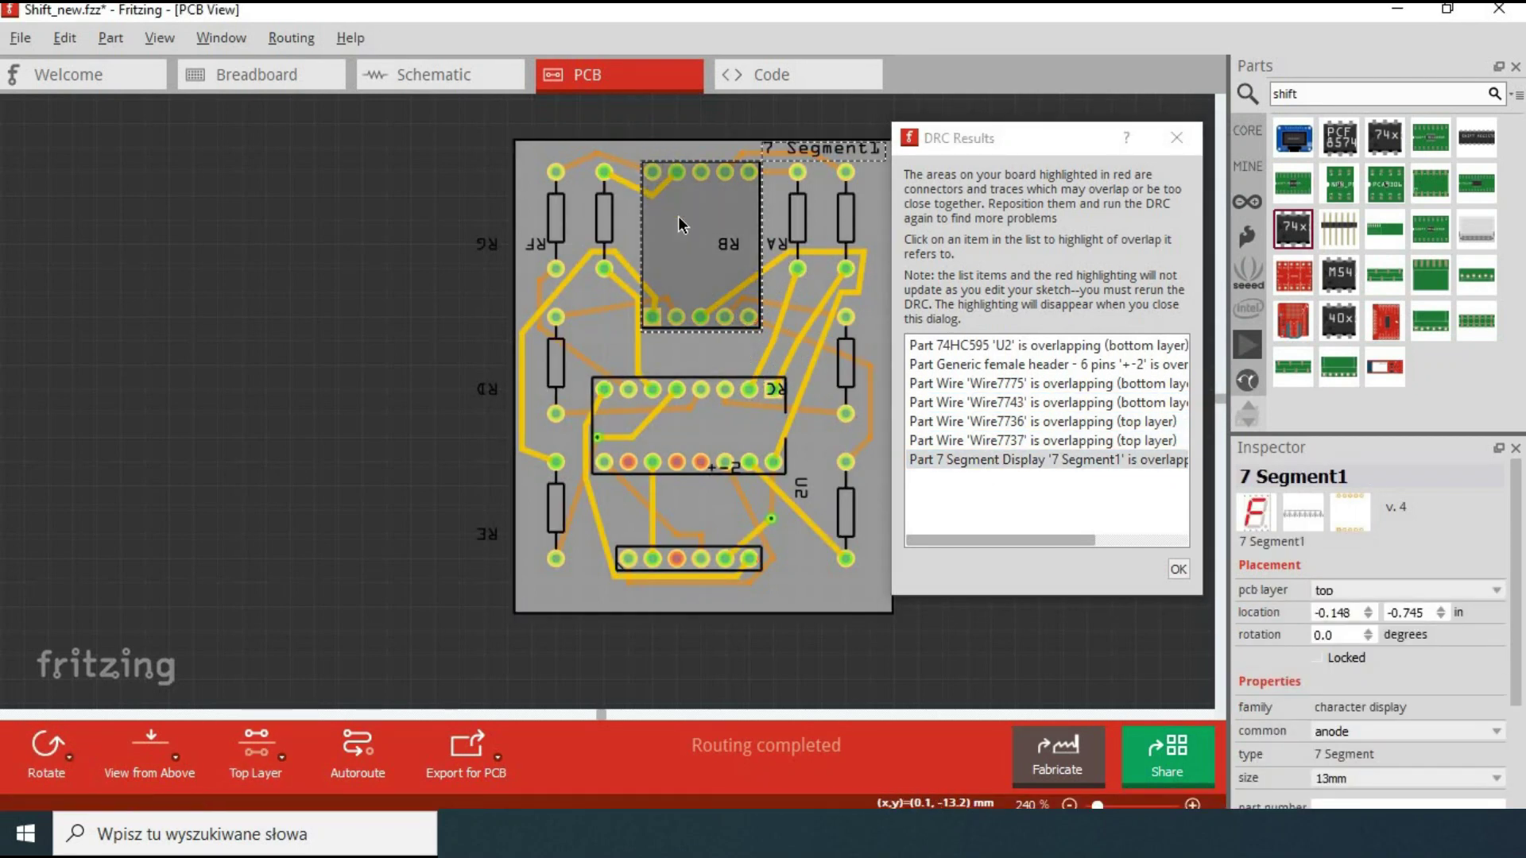
left_click(1176, 137)
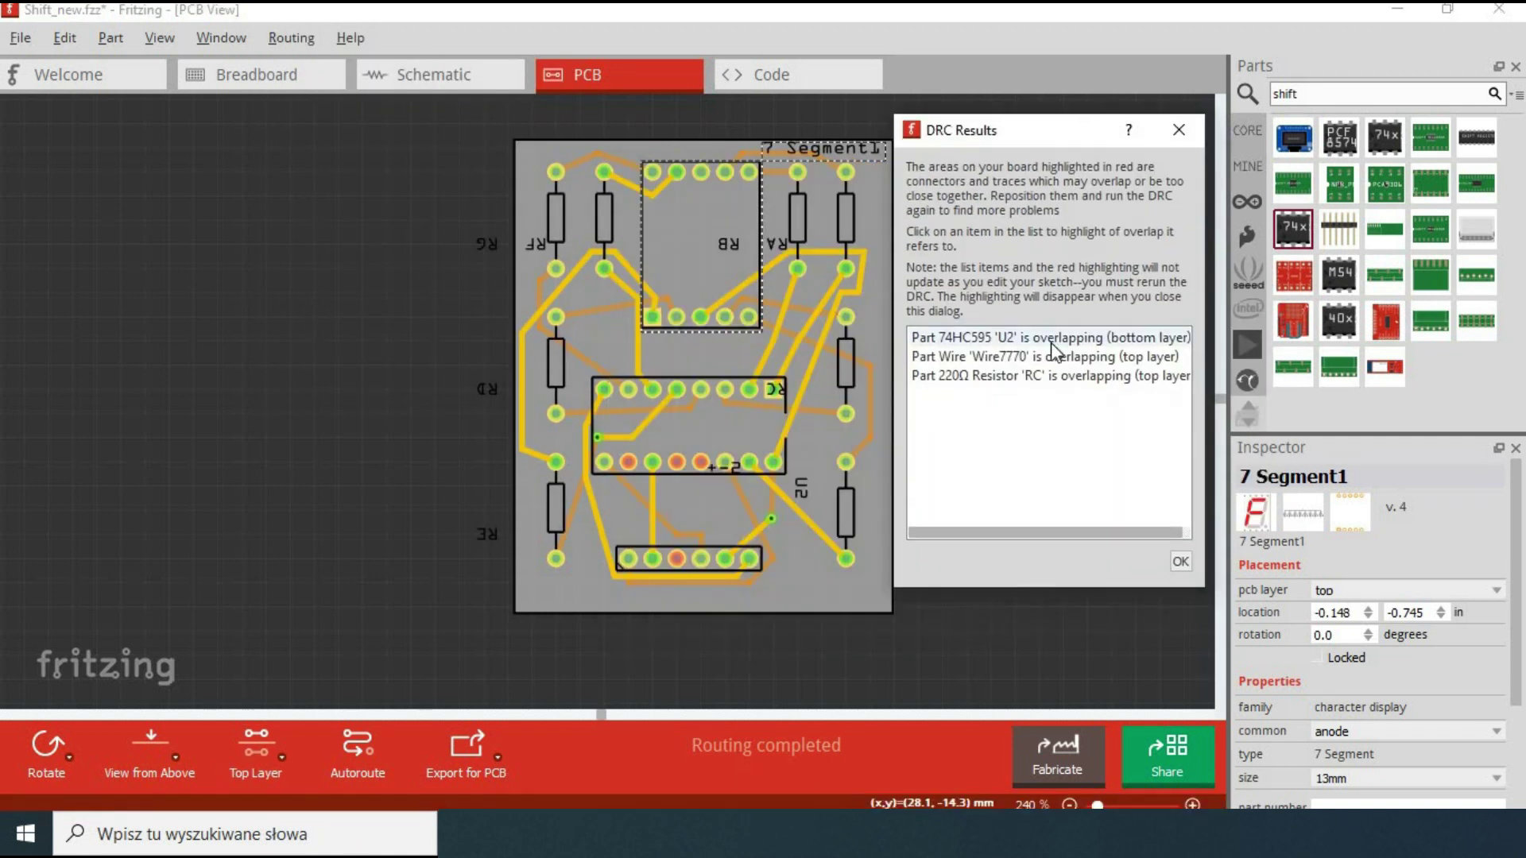
Rerun the design rules check and reshape the top-layer traces near the 74HC595, RC and Wire7770 away from neighbouring pins.
left_click(1051, 342)
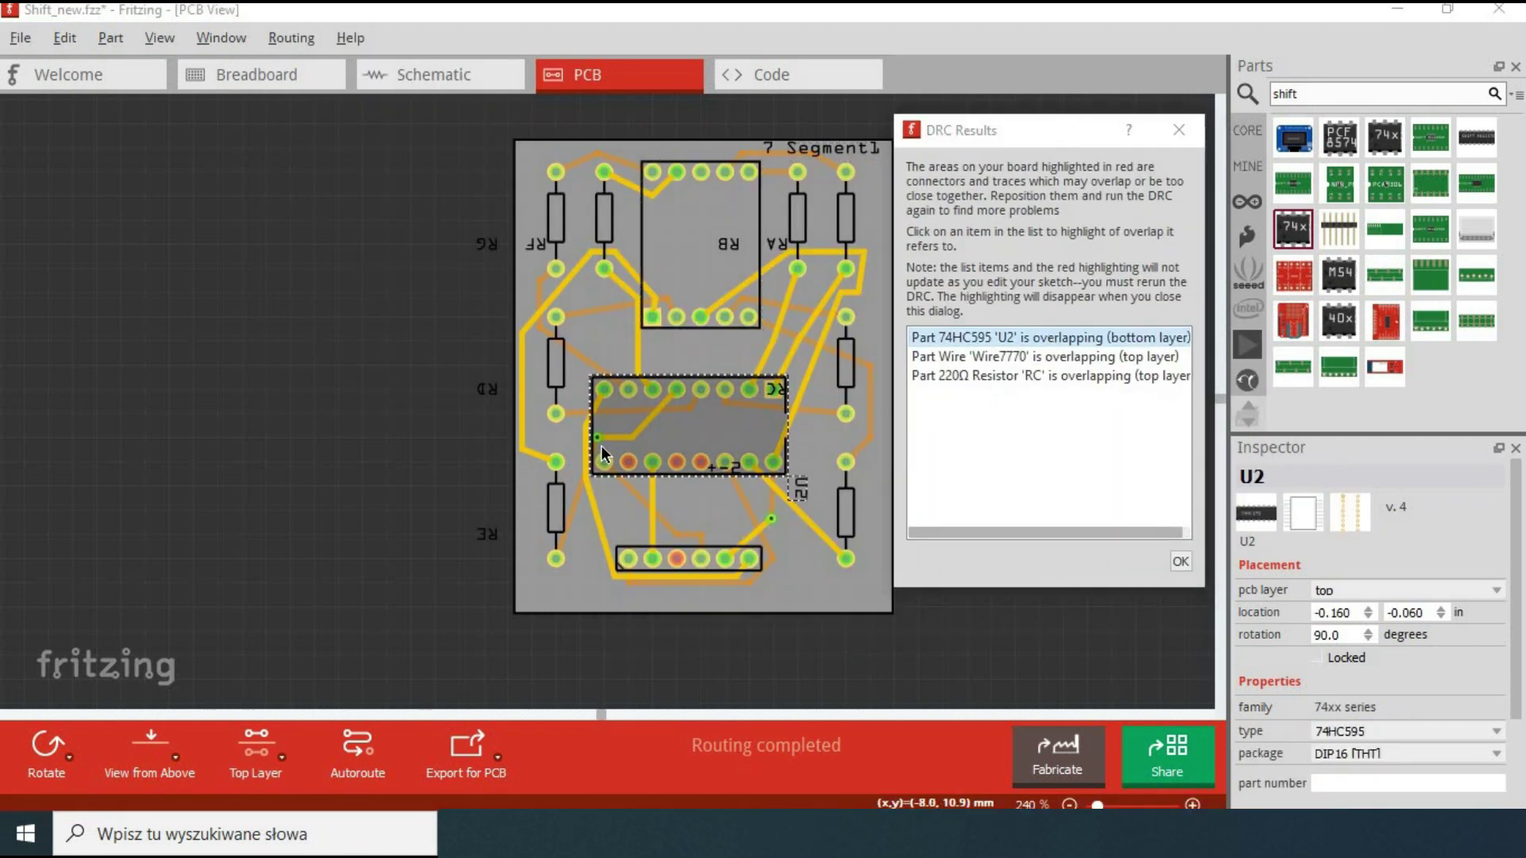
left_click(600, 445)
left_click(636, 355)
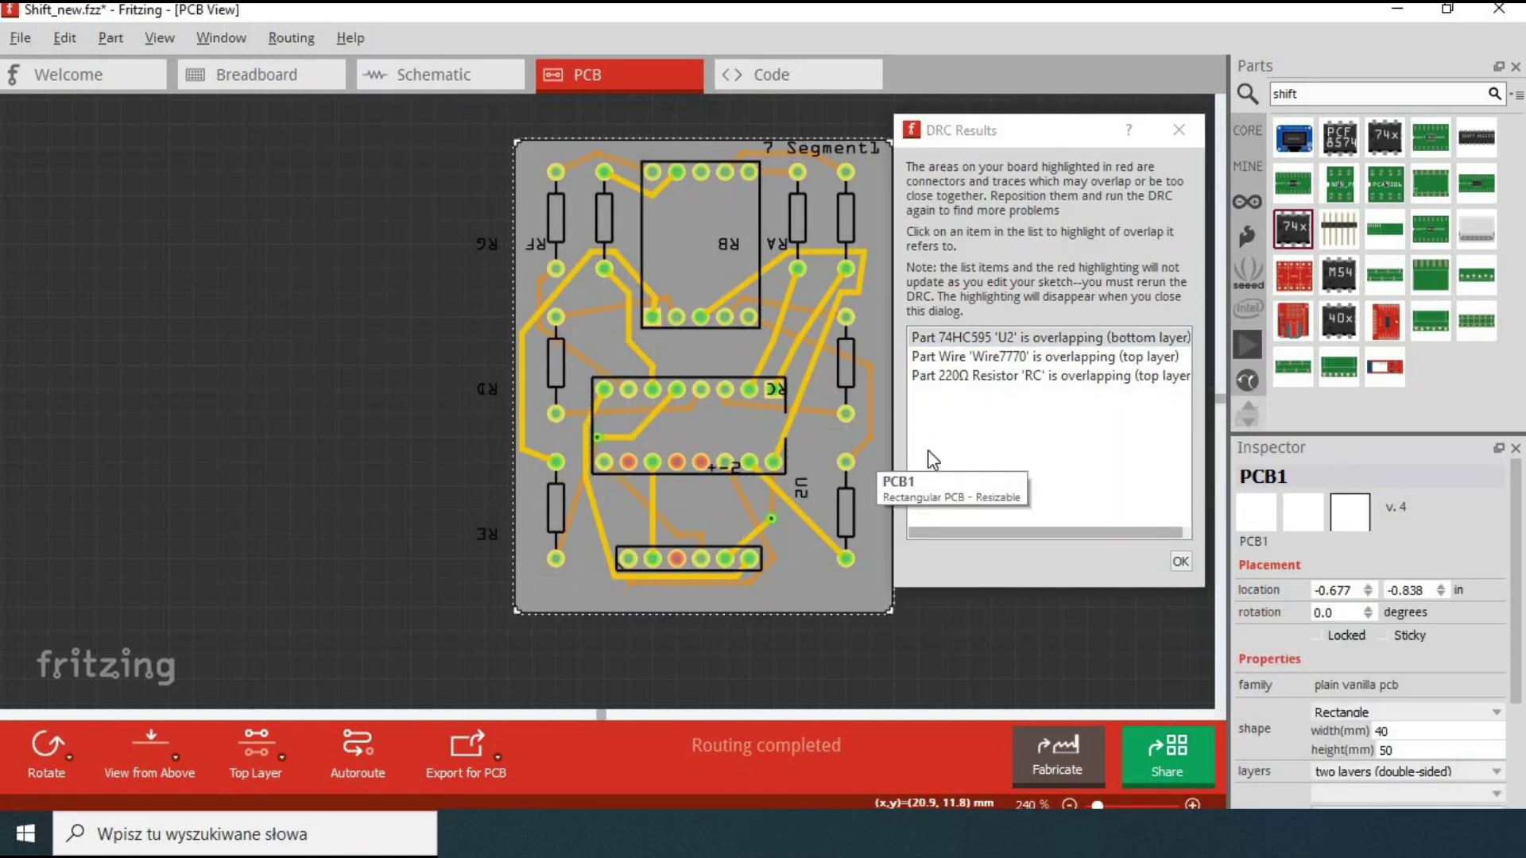
left_click(953, 376)
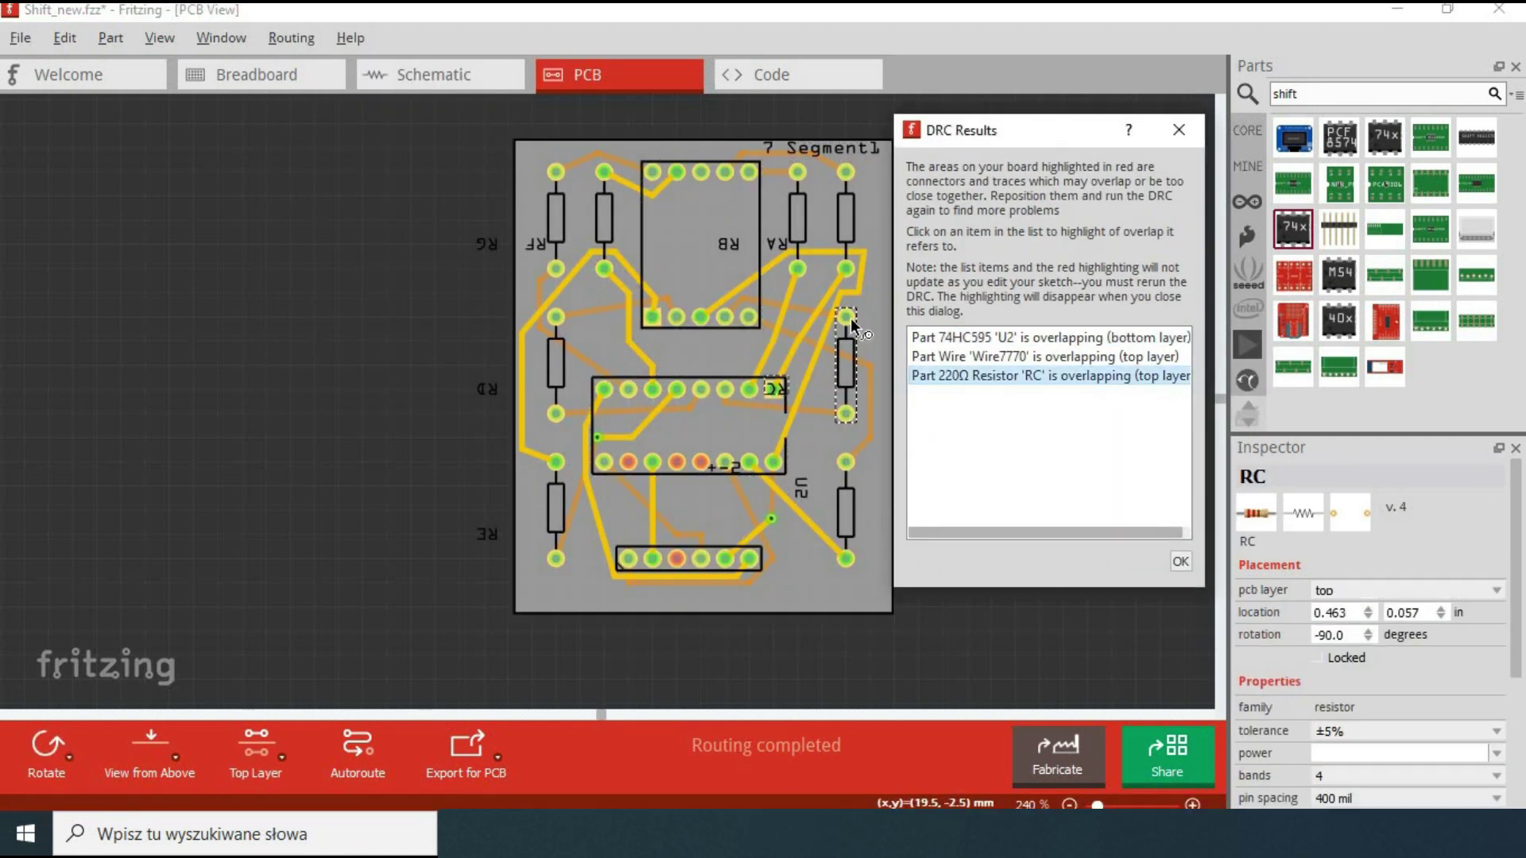
left_click_drag(824, 304, 821, 293)
left_click(990, 356)
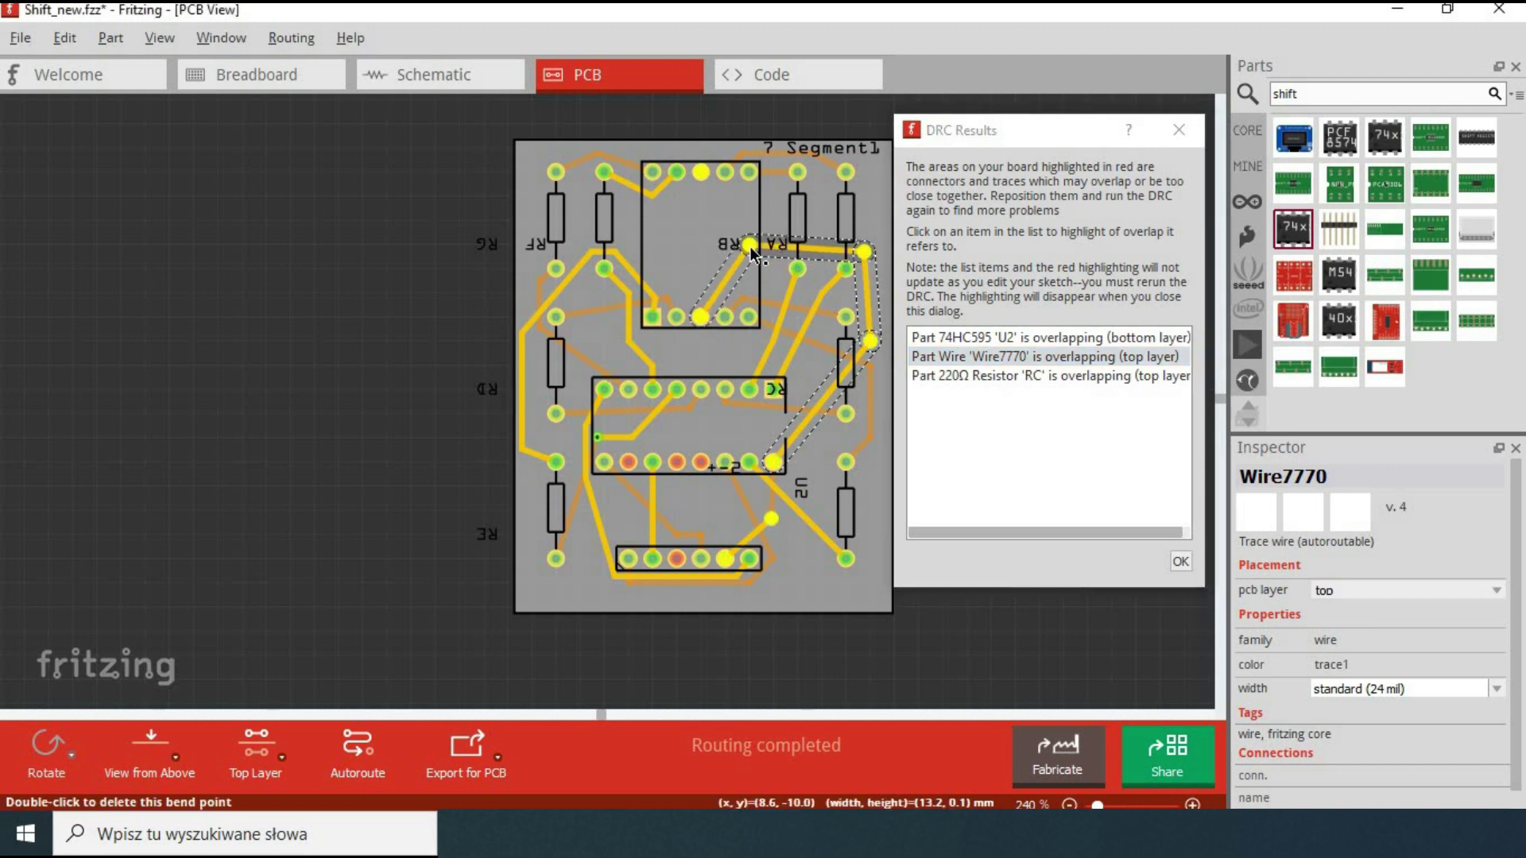
left_click(1178, 129)
On the bottom layer, bend the traces from RC, RG and RE around the 74HC595 so they clear nearby pins and traces.
left_click(256, 747)
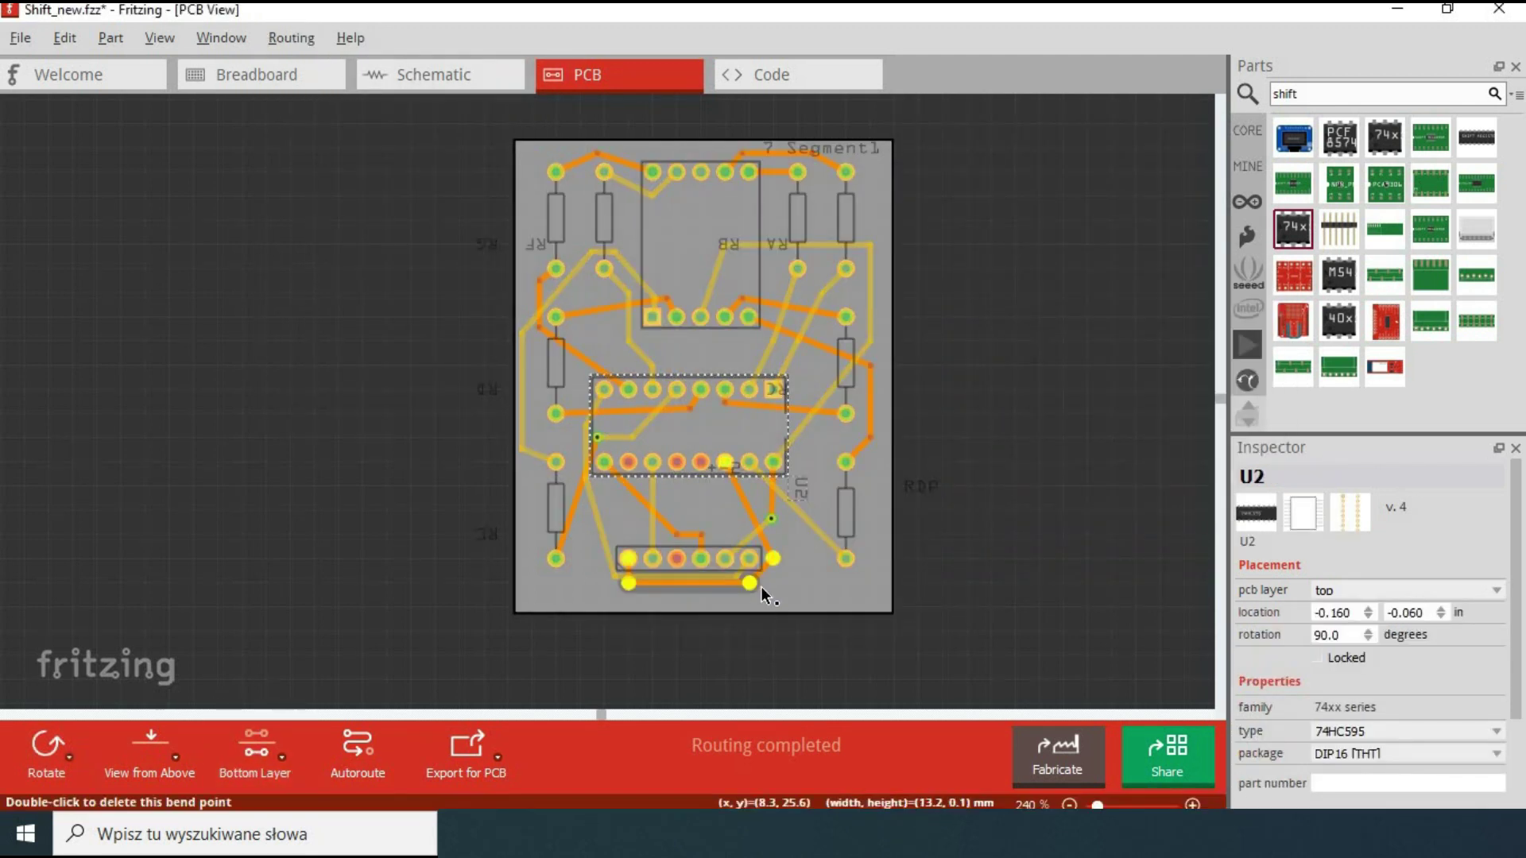
left_click(627, 517)
left_click_drag(725, 402, 725, 413)
left_click_drag(612, 377, 628, 366)
left_click_drag(590, 465, 580, 558)
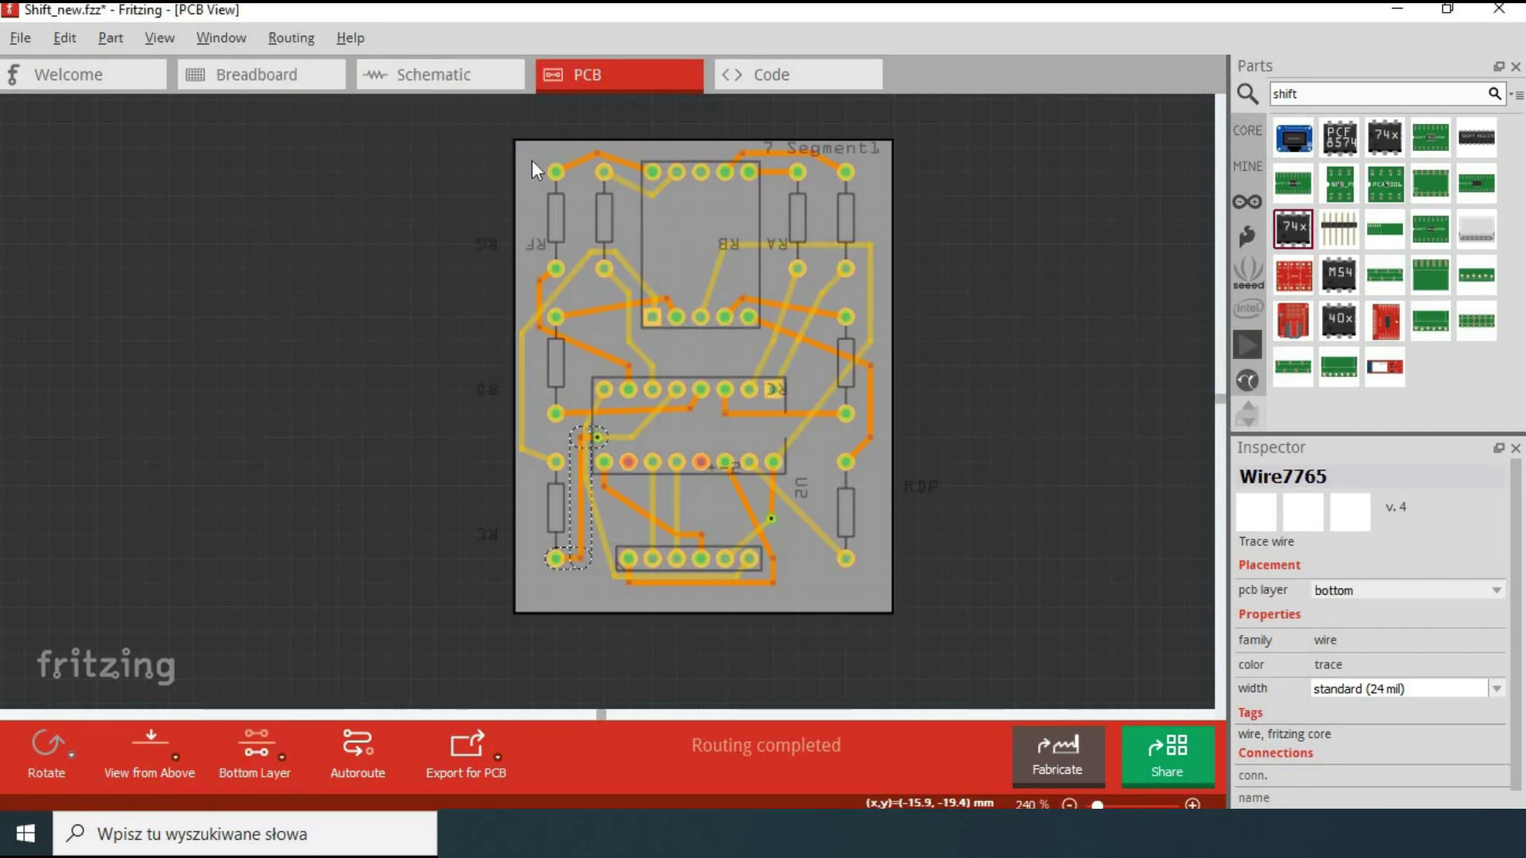
Run the design rules check again on the corrected traces and dismiss its report.
left_click(291, 38)
left_click(303, 85)
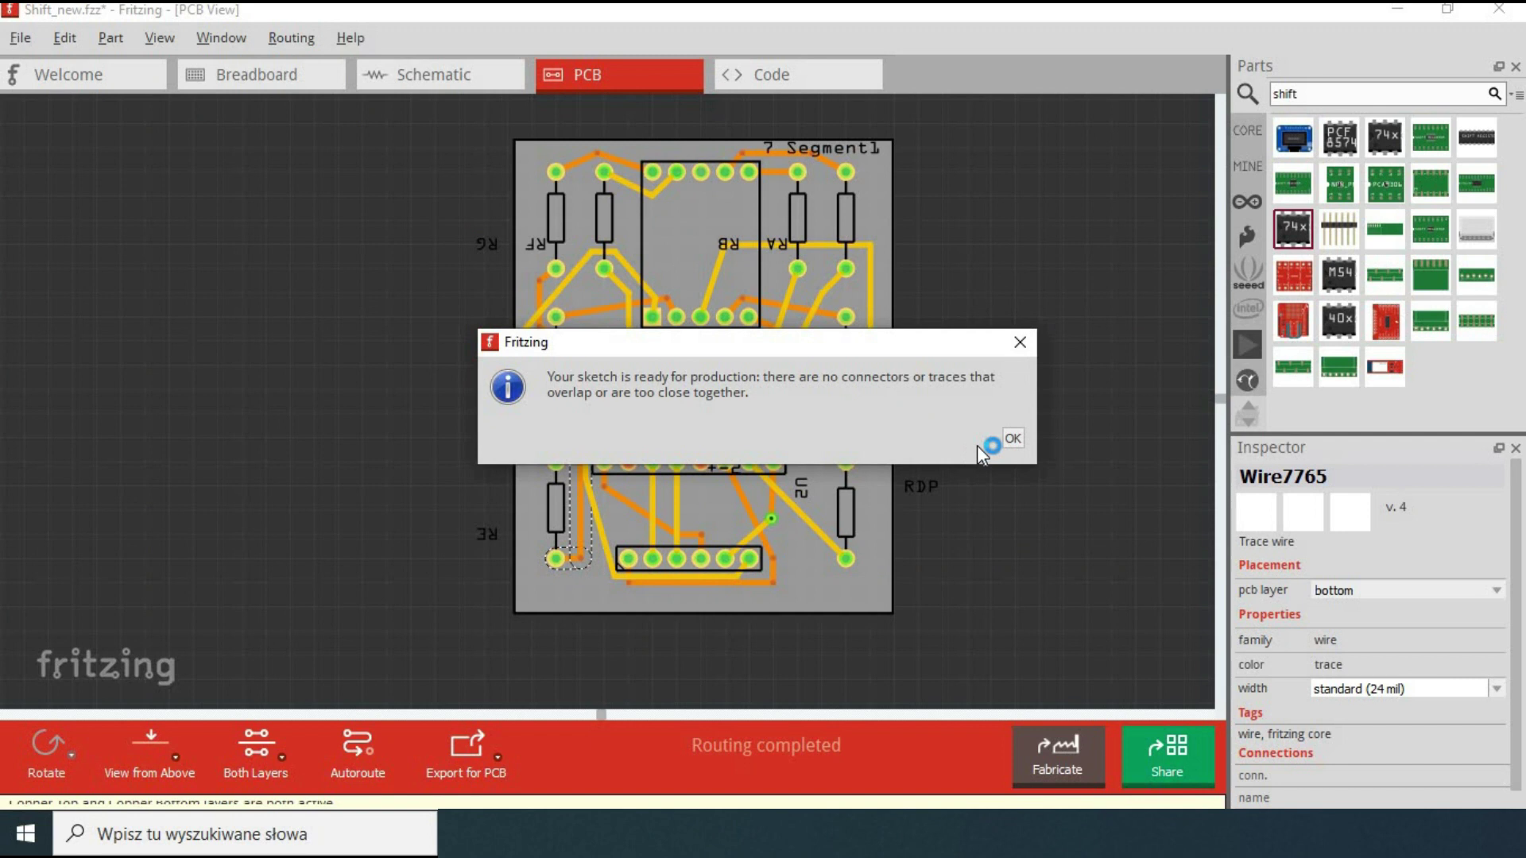
left_click(1013, 439)
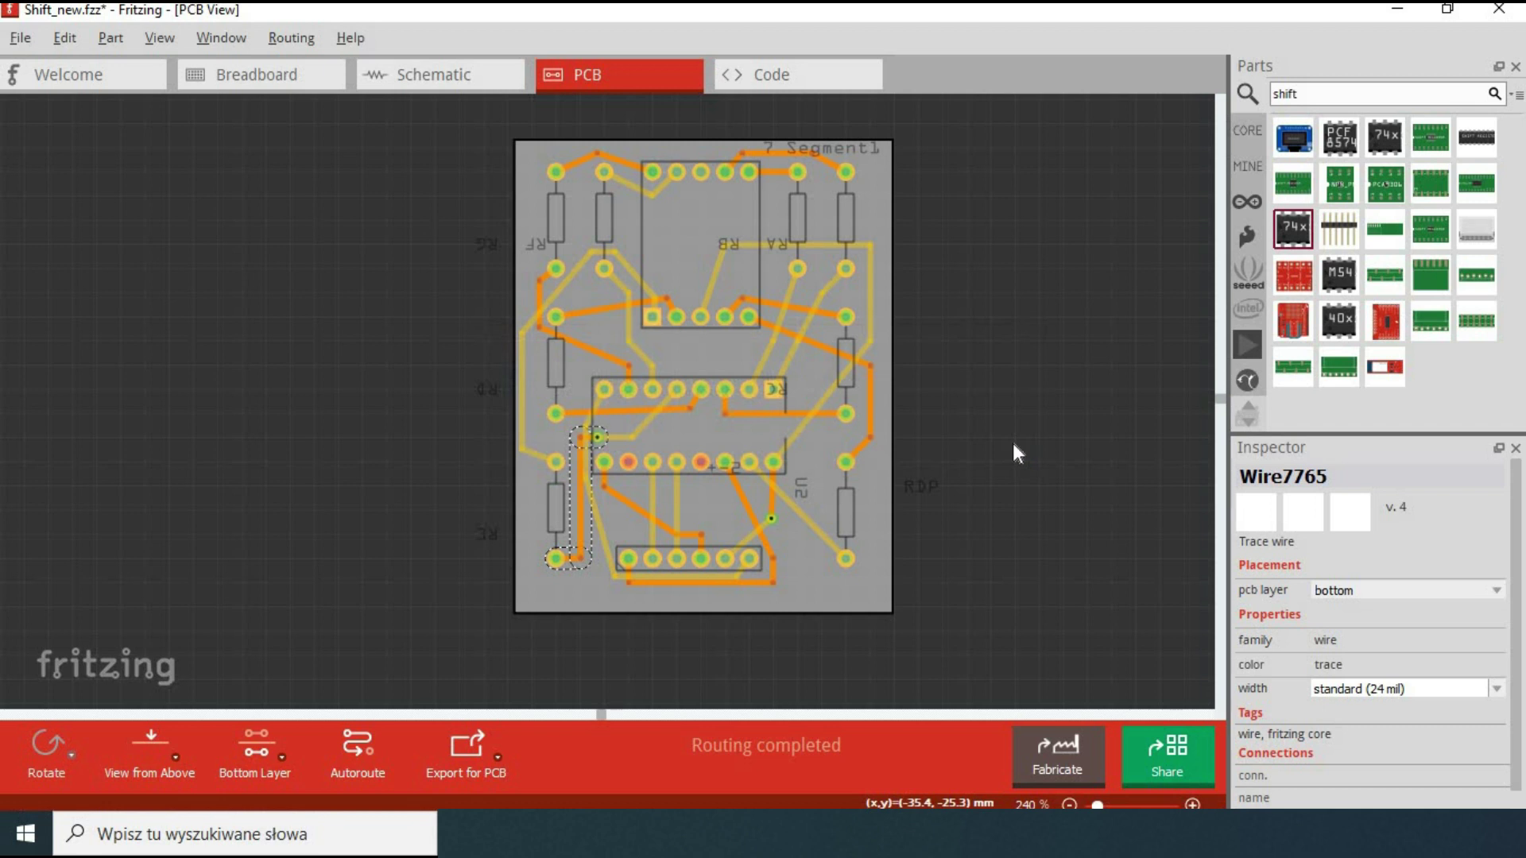
On the top layer, move the RB and RA labels beside their resistors and rotate both labels 180°.
left_click(254, 750)
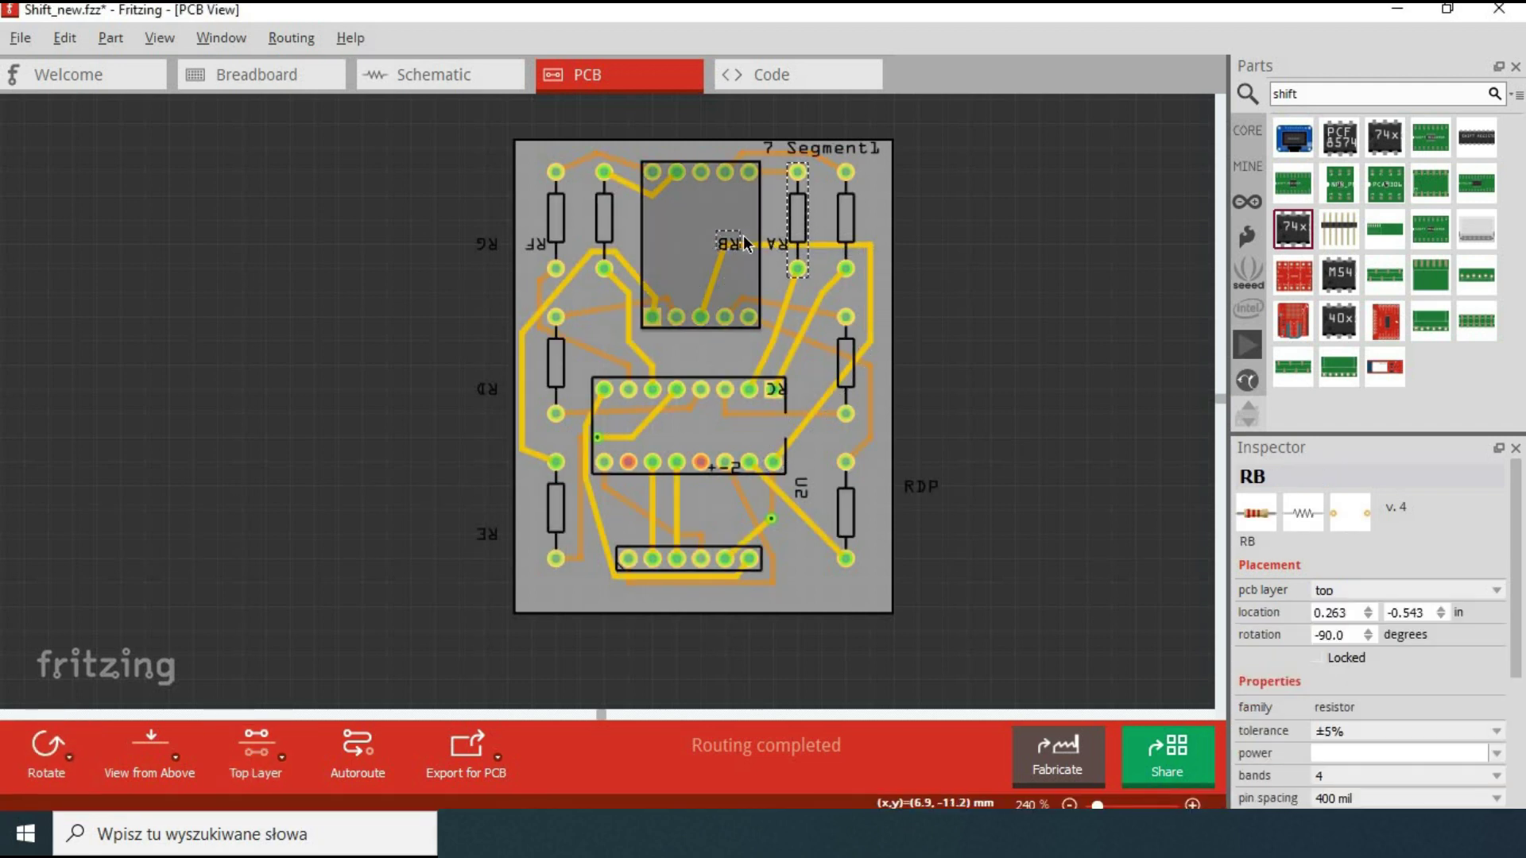
right_click(787, 199)
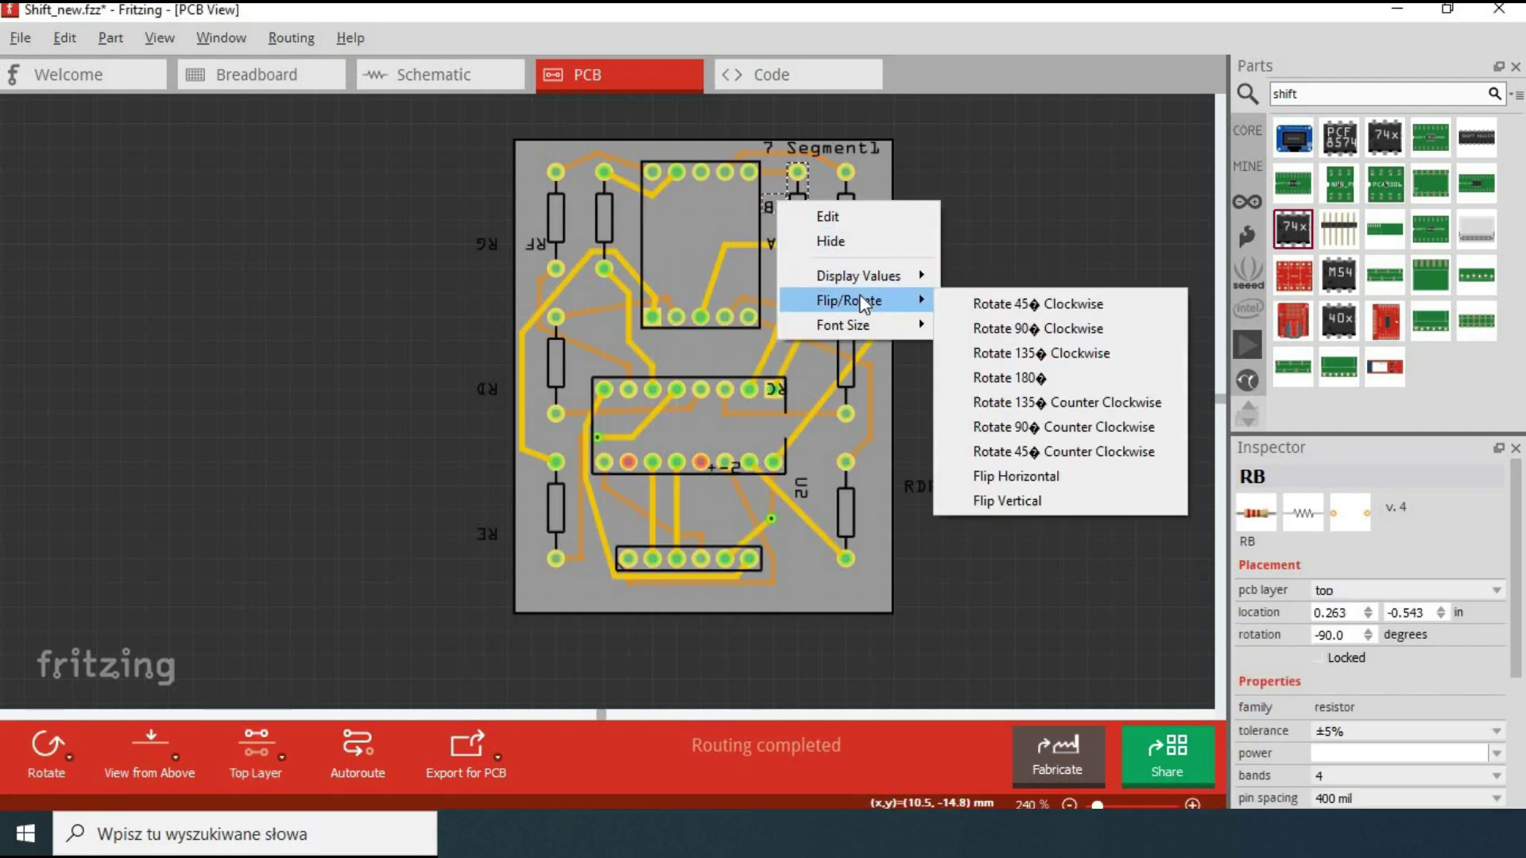
left_click(994, 375)
right_click(874, 200)
mouse_move(944, 295)
left_click(1080, 370)
Move the RC and RD labels beside their resistors and rotate both labels 180°.
left_click_drag(777, 393, 820, 364)
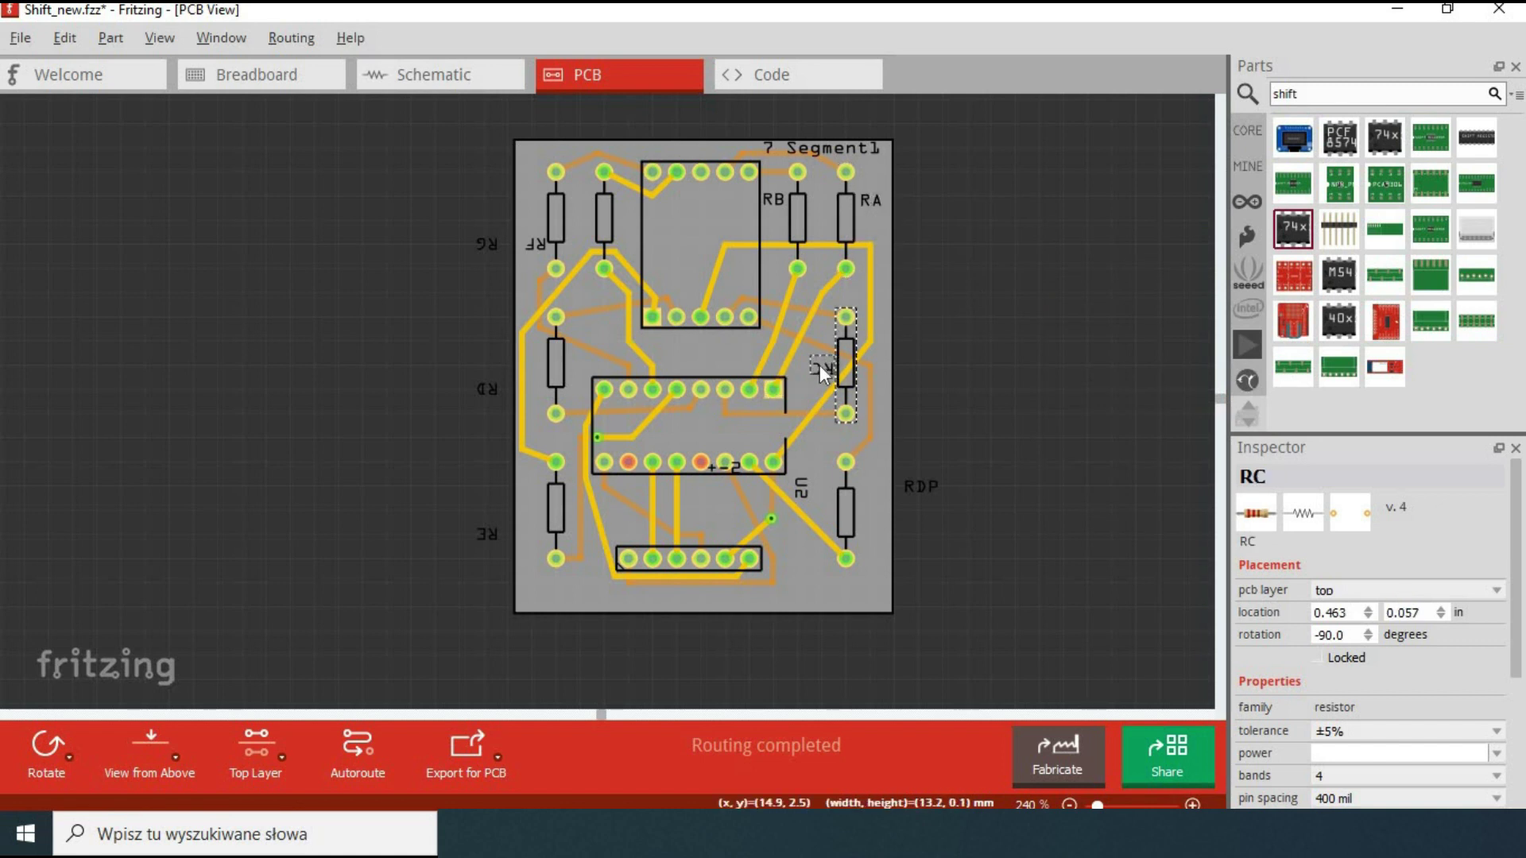
right_click(820, 364)
mouse_move(890, 463)
left_click(1028, 539)
left_click(494, 389)
left_click_drag(493, 389, 579, 365)
right_click(579, 365)
mouse_move(649, 463)
left_click(810, 543)
Move the RE label beside its resistor rotated 180°, and move the RDP label onto the board beside RDP.
left_click_drag(492, 534, 525, 503)
right_click(525, 504)
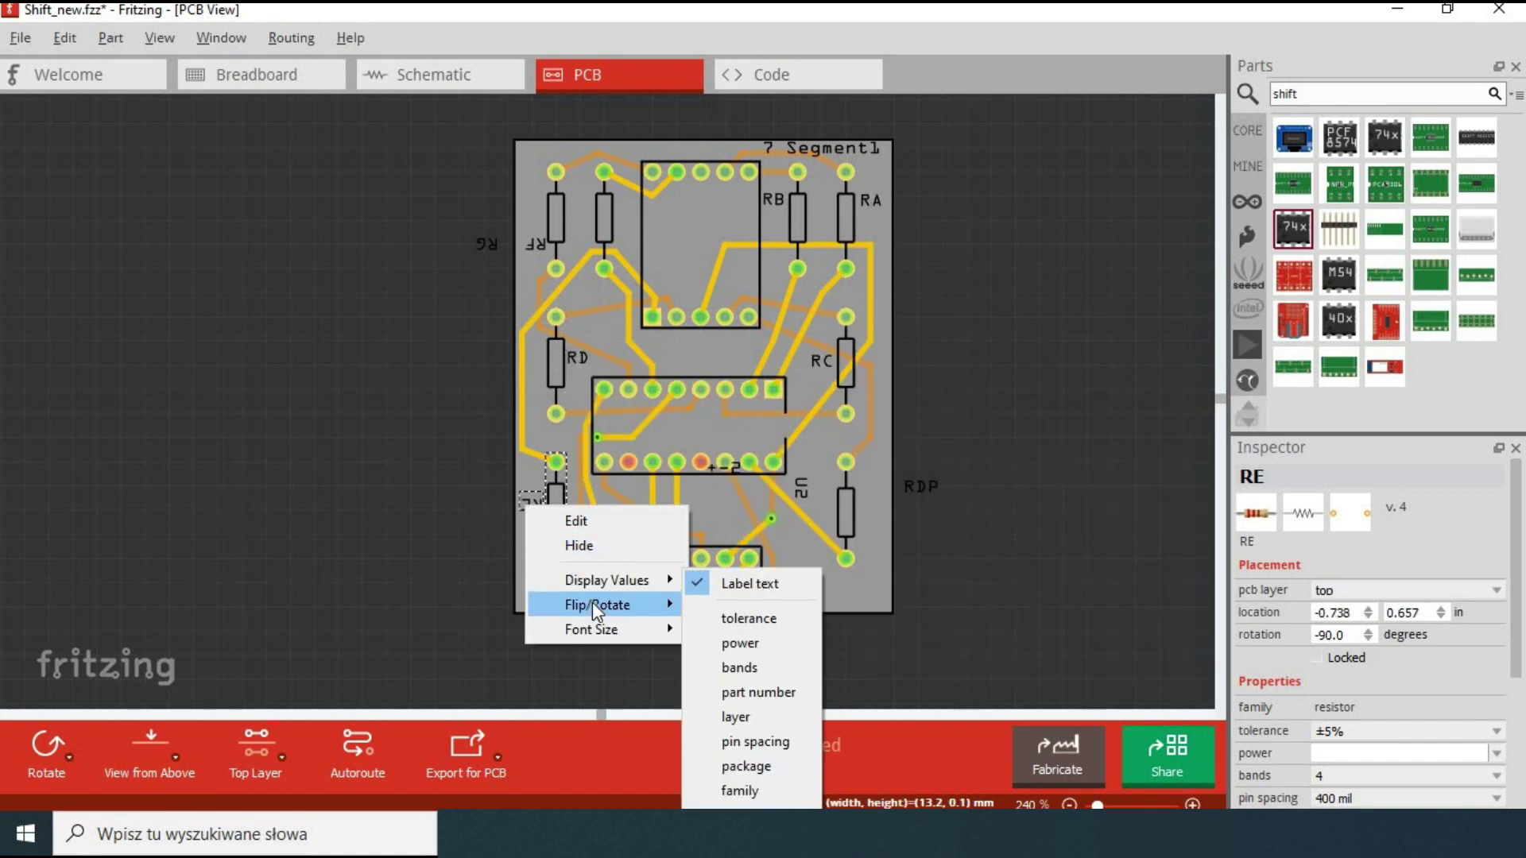
left_click(757, 682)
left_click_drag(928, 491, 823, 498)
Move the RF and RG labels beside their resistors on the board and rotate both labels 180°.
left_click_drag(535, 245, 621, 212)
right_click(620, 213)
mouse_move(690, 312)
left_click(833, 389)
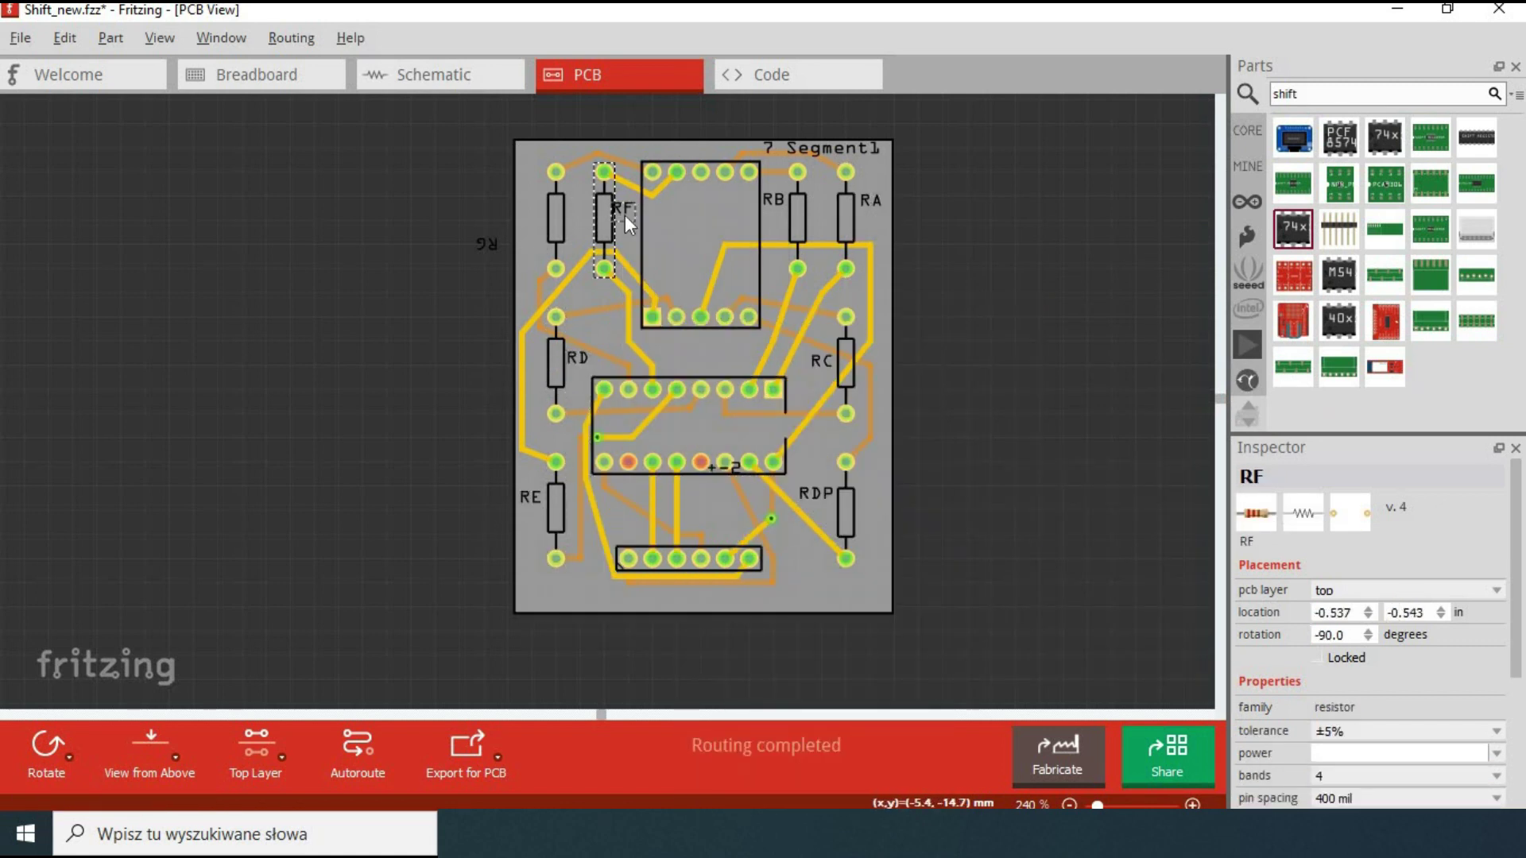
left_click_drag(487, 244, 532, 207)
right_click(532, 207)
mouse_move(603, 306)
left_click(743, 383)
left_click(685, 240)
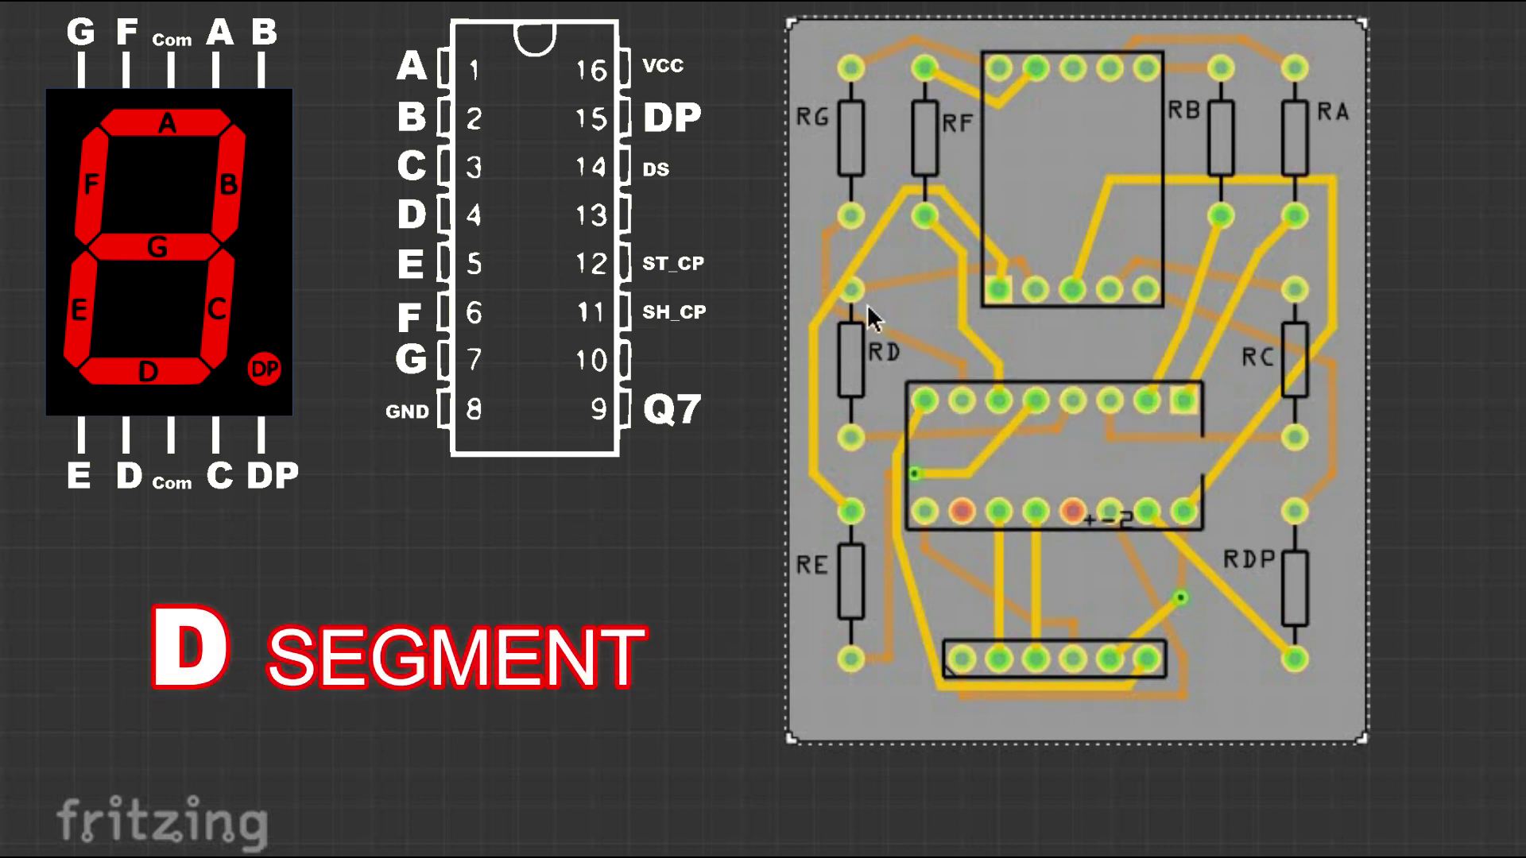
Add a bend to the trace from RE to the display so it passes between RG and RD, clear of RD's upper pin.
mouse_move(855, 267)
left_mouse_down()
mouse_move(825, 262)
mouse_move(878, 247)
left_mouse_up()
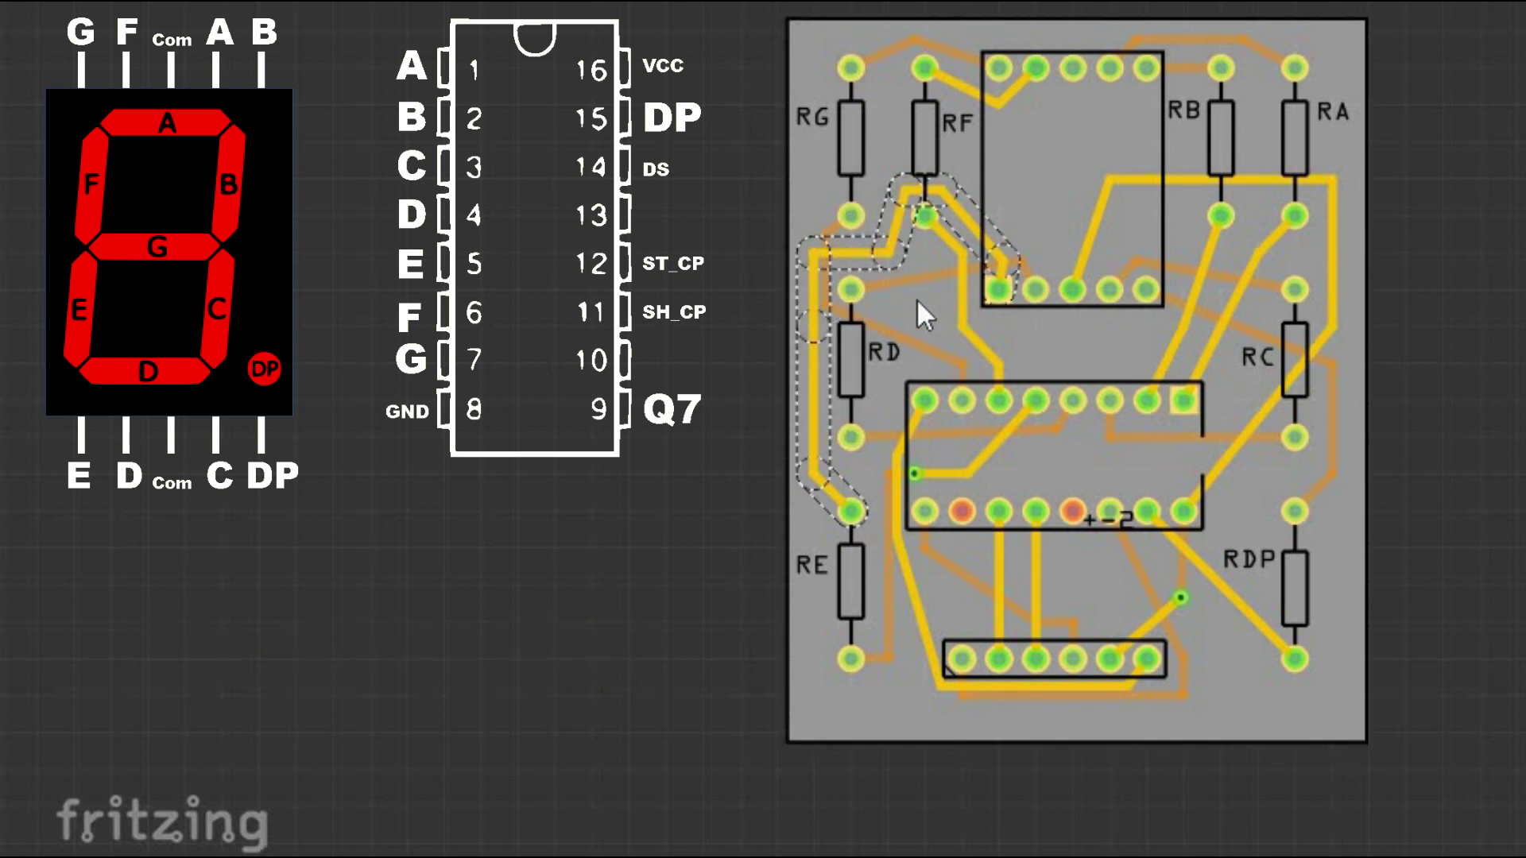
left_click(945, 314)
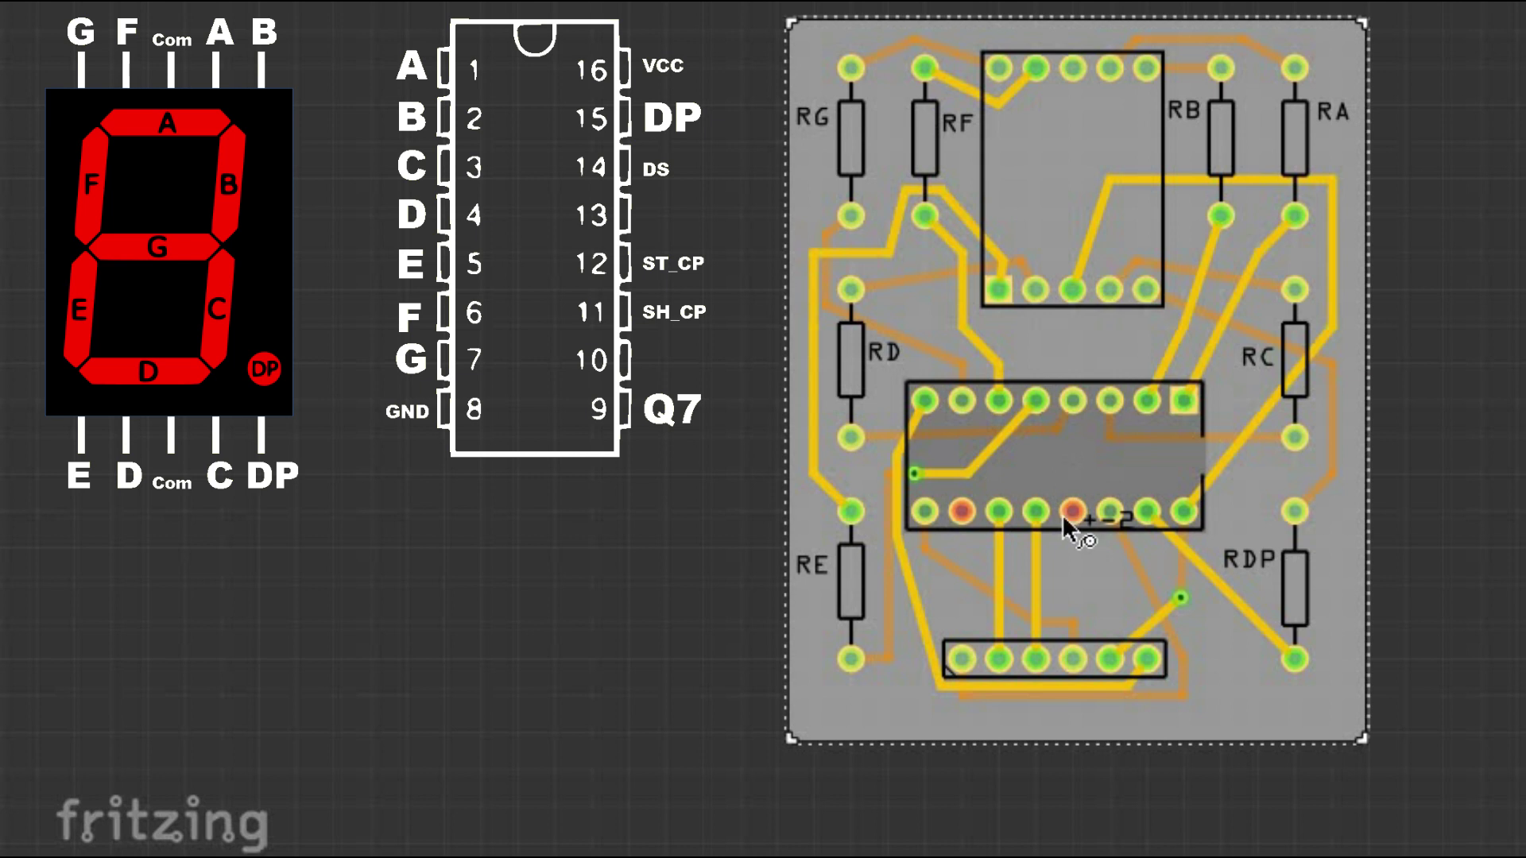
Trace the connections of the 74HC595's F and G output pins and of the header's GND and VCC pins.
left_click(1001, 405)
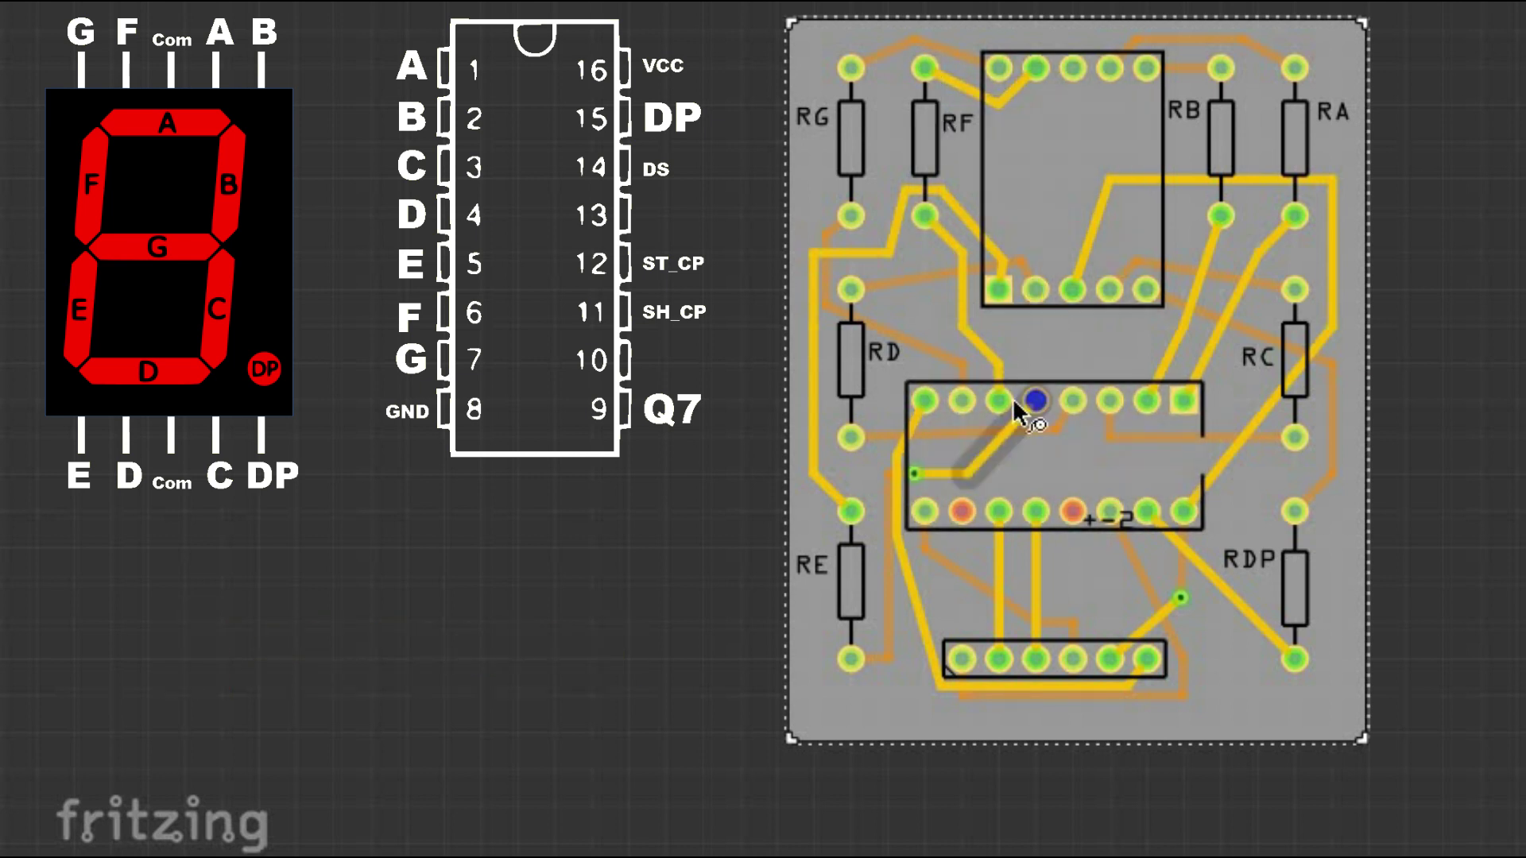
left_click(963, 404)
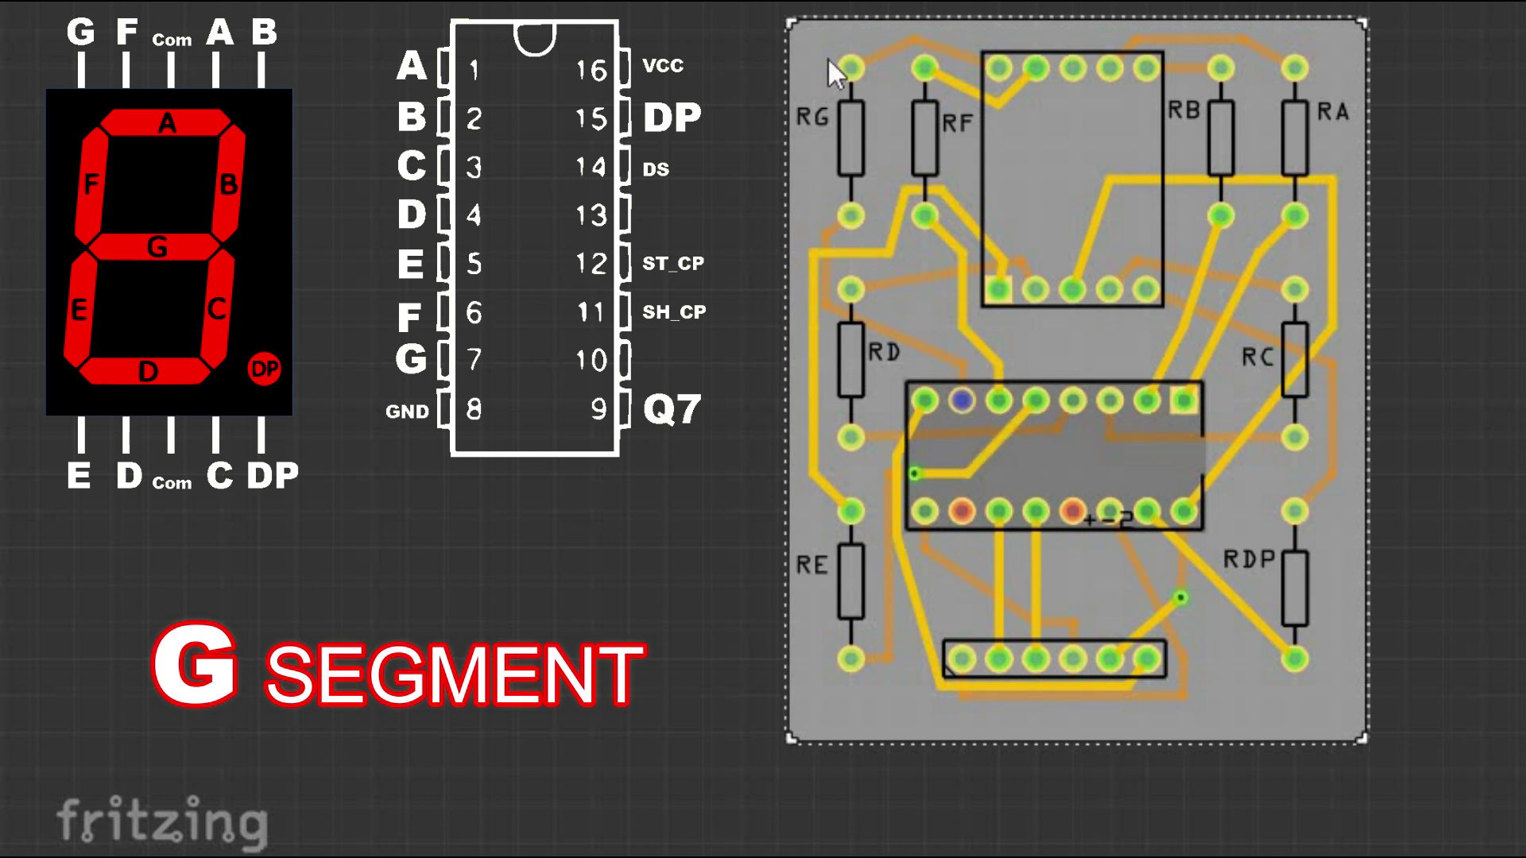
left_click(1149, 666)
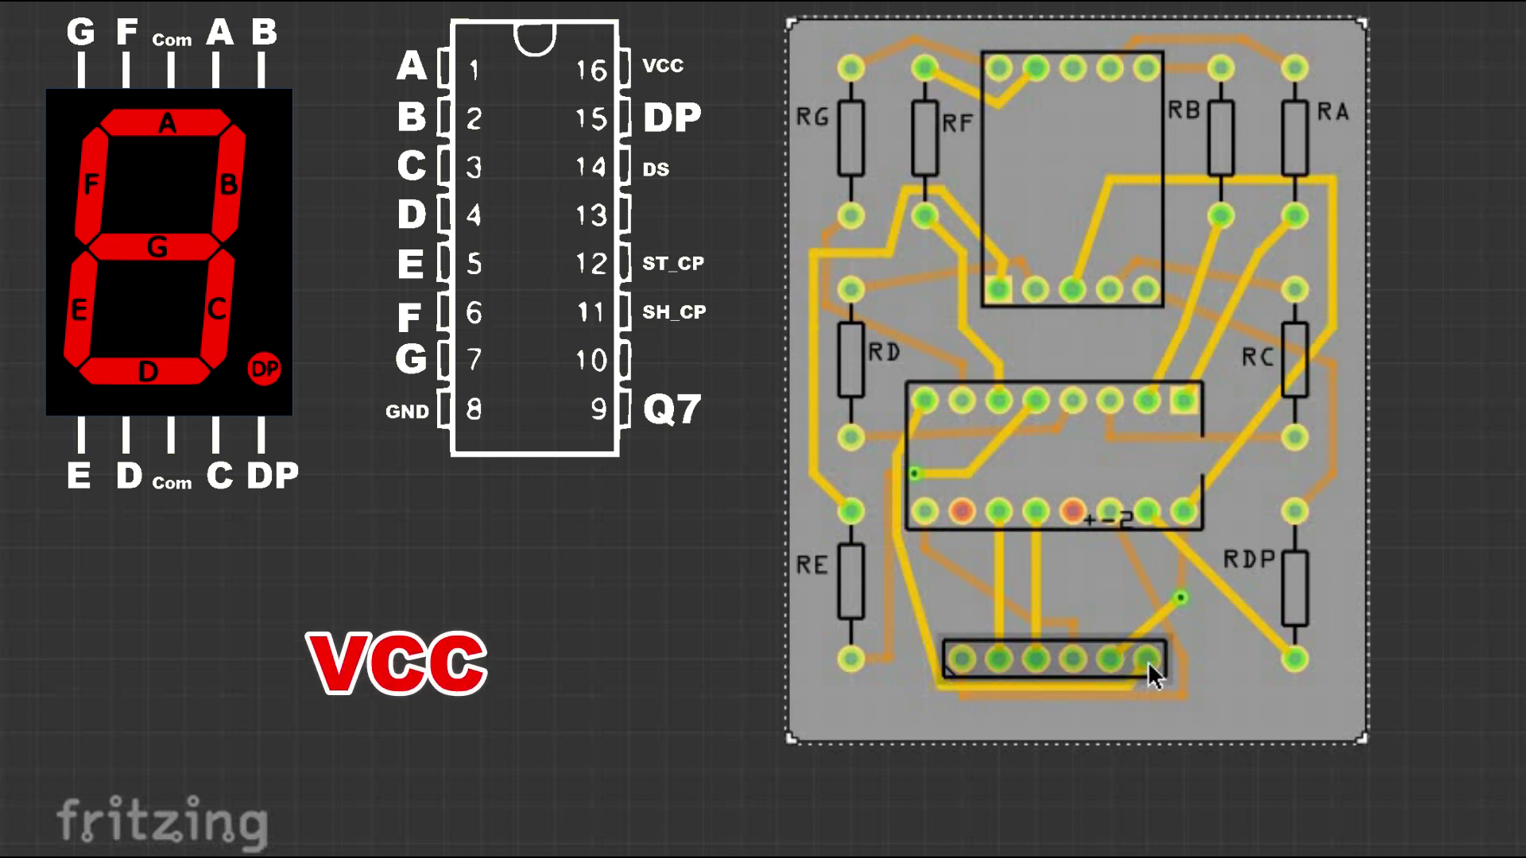
left_click(1106, 661)
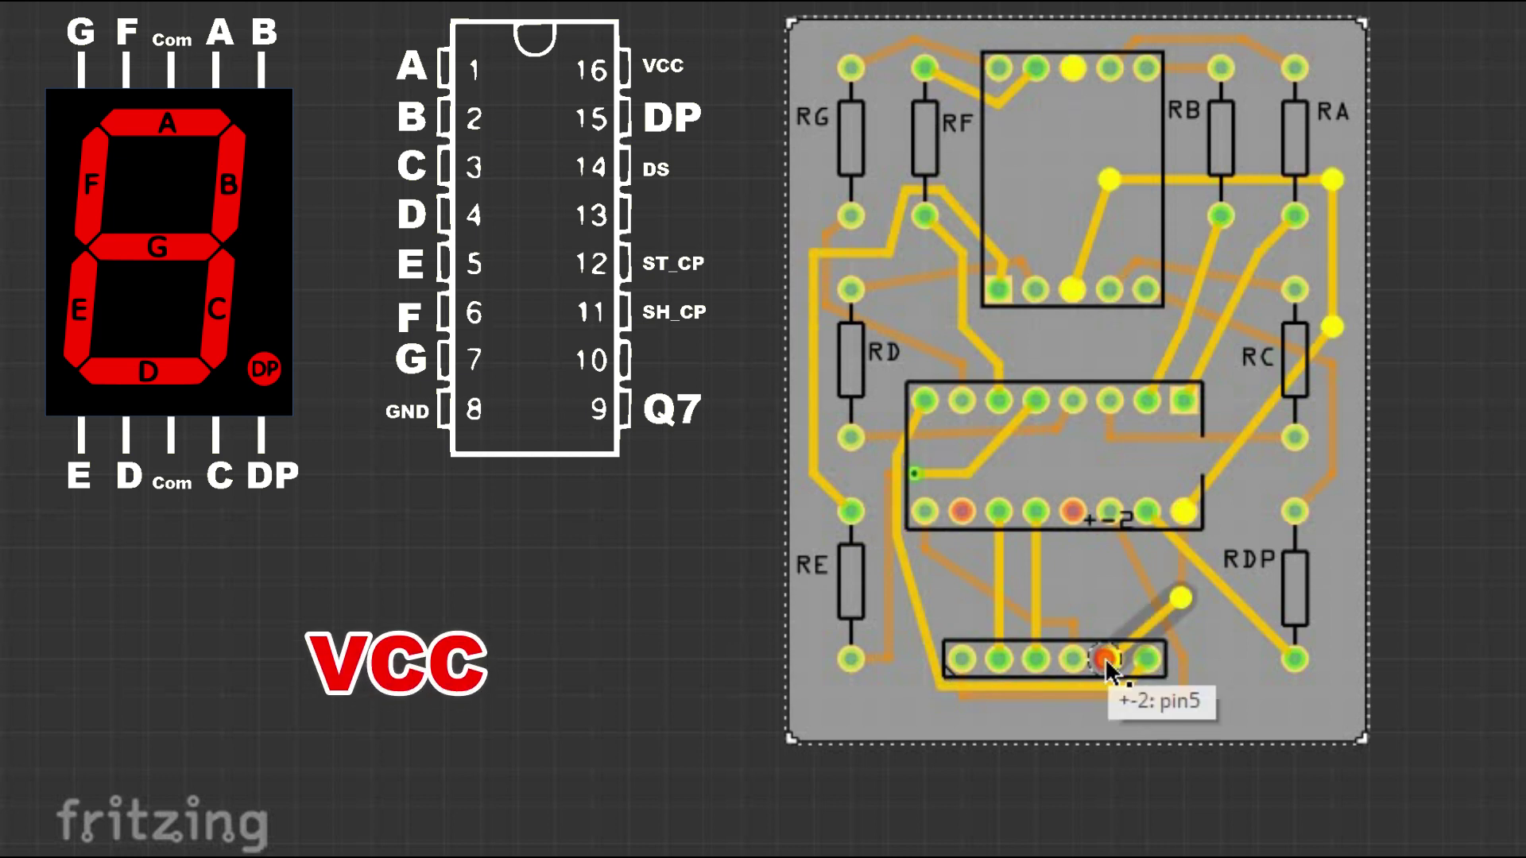
Trace the connections of the header's VCC, Q7, ST_CP, SH_CP and DS pins to the 74HC595.
left_click(1107, 666)
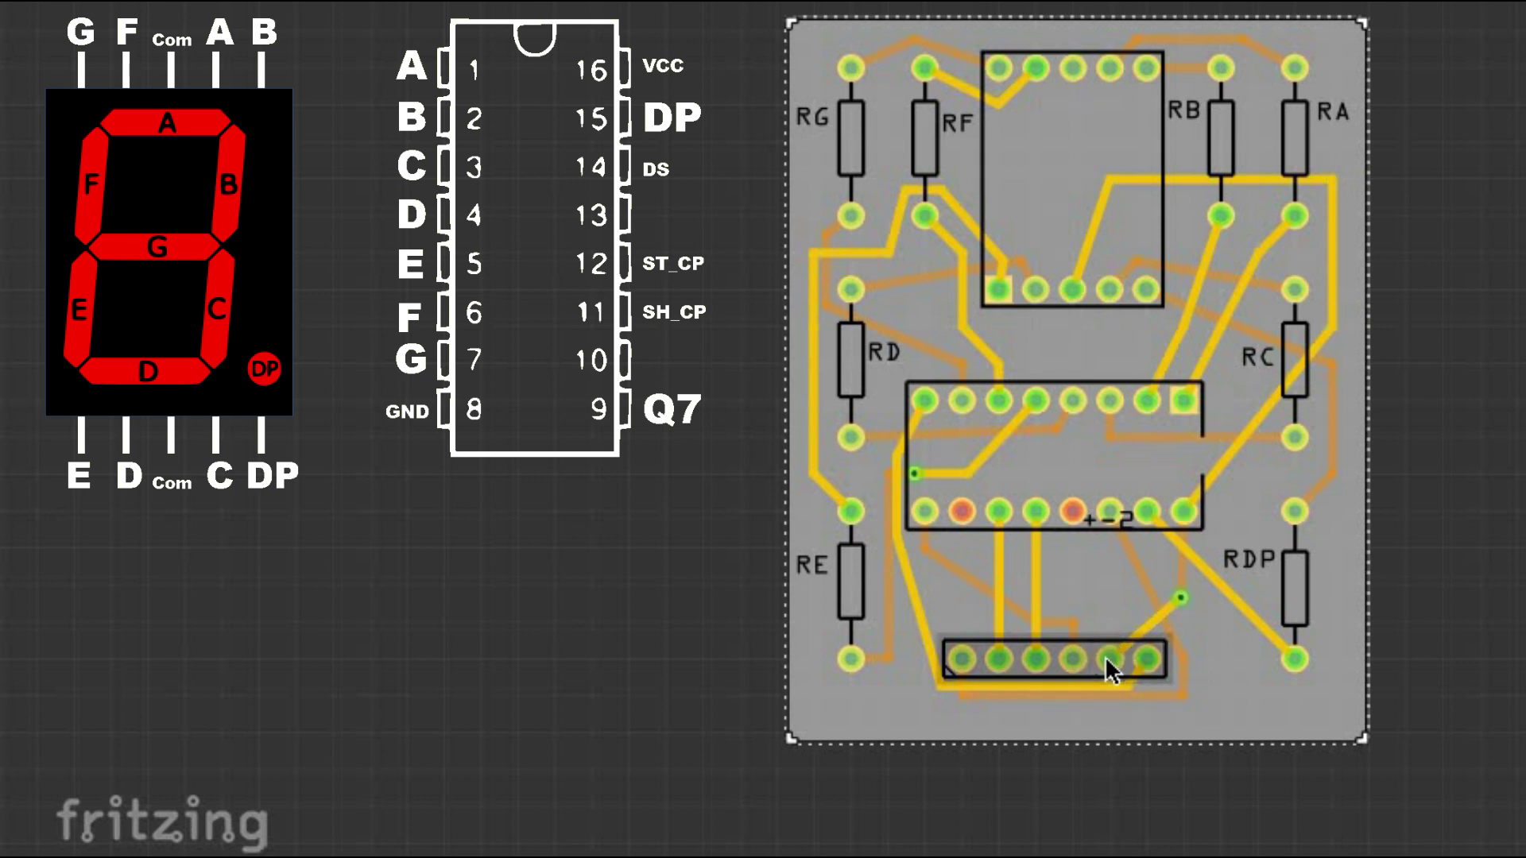
left_click(1068, 658)
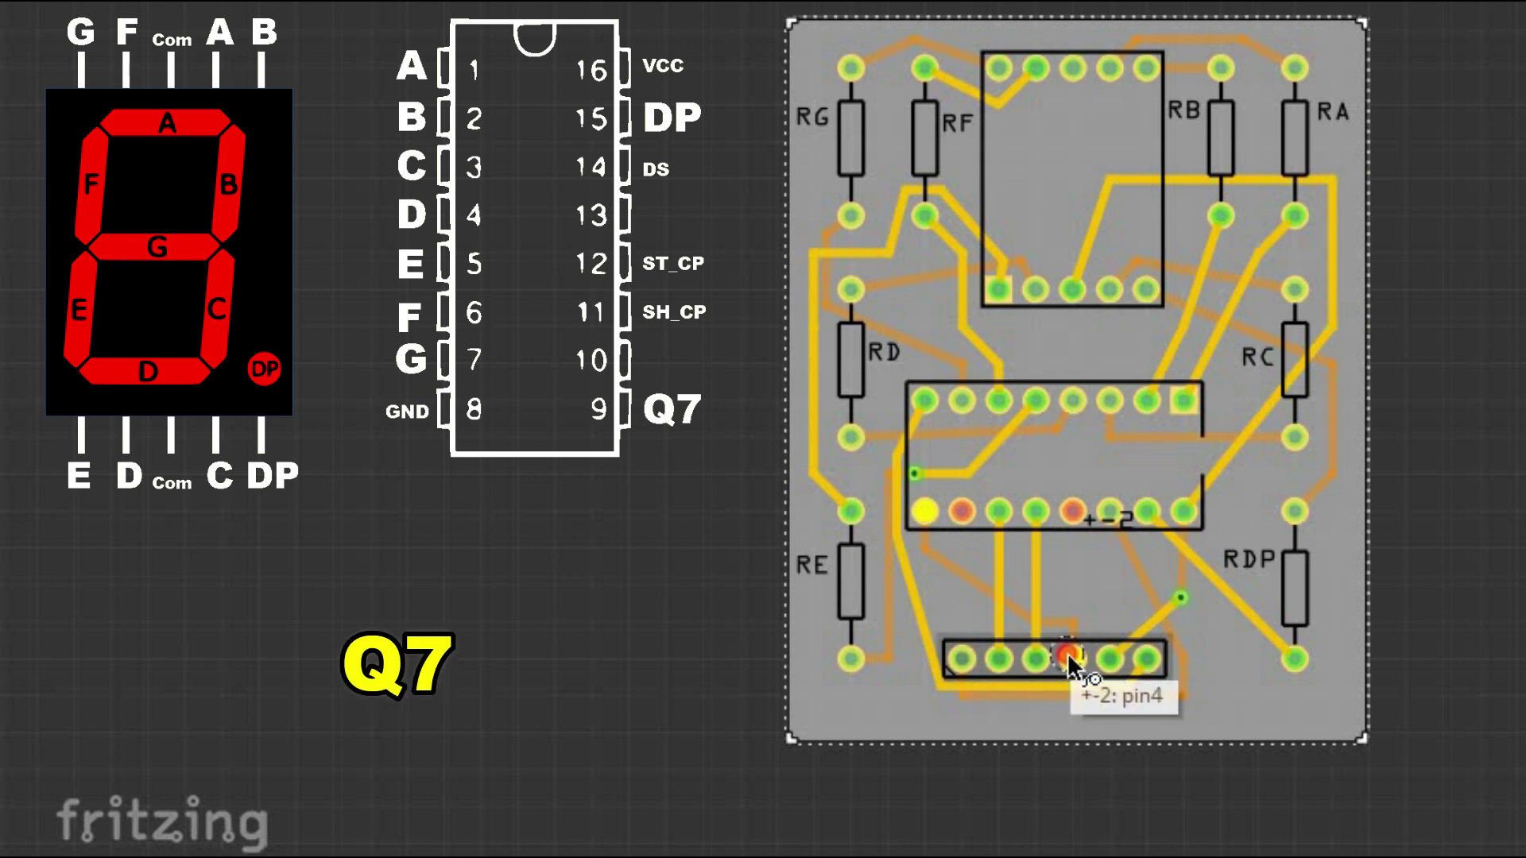
left_click(1035, 658)
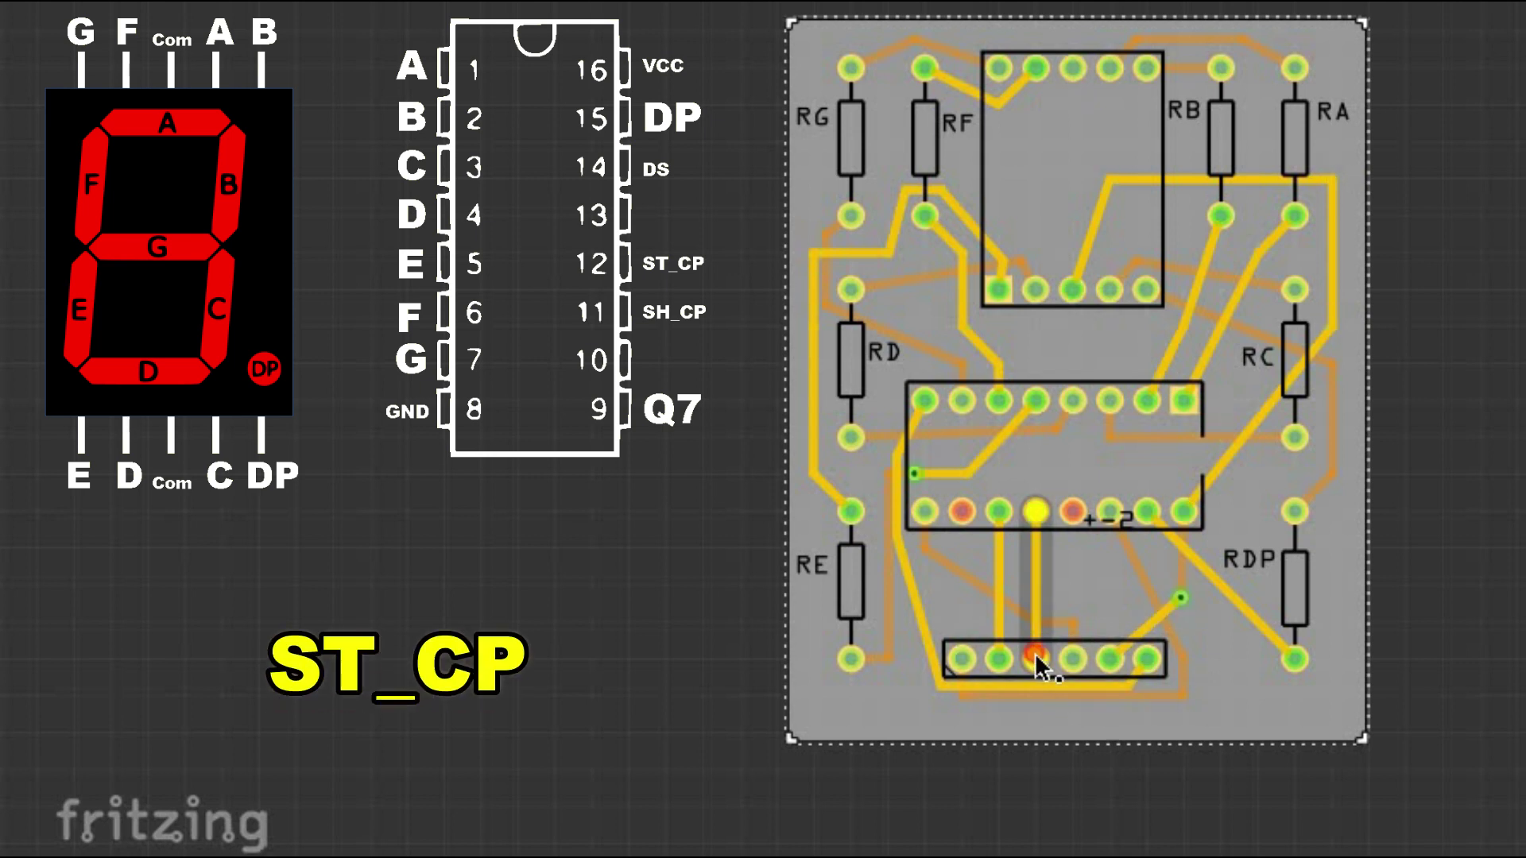
left_click(999, 658)
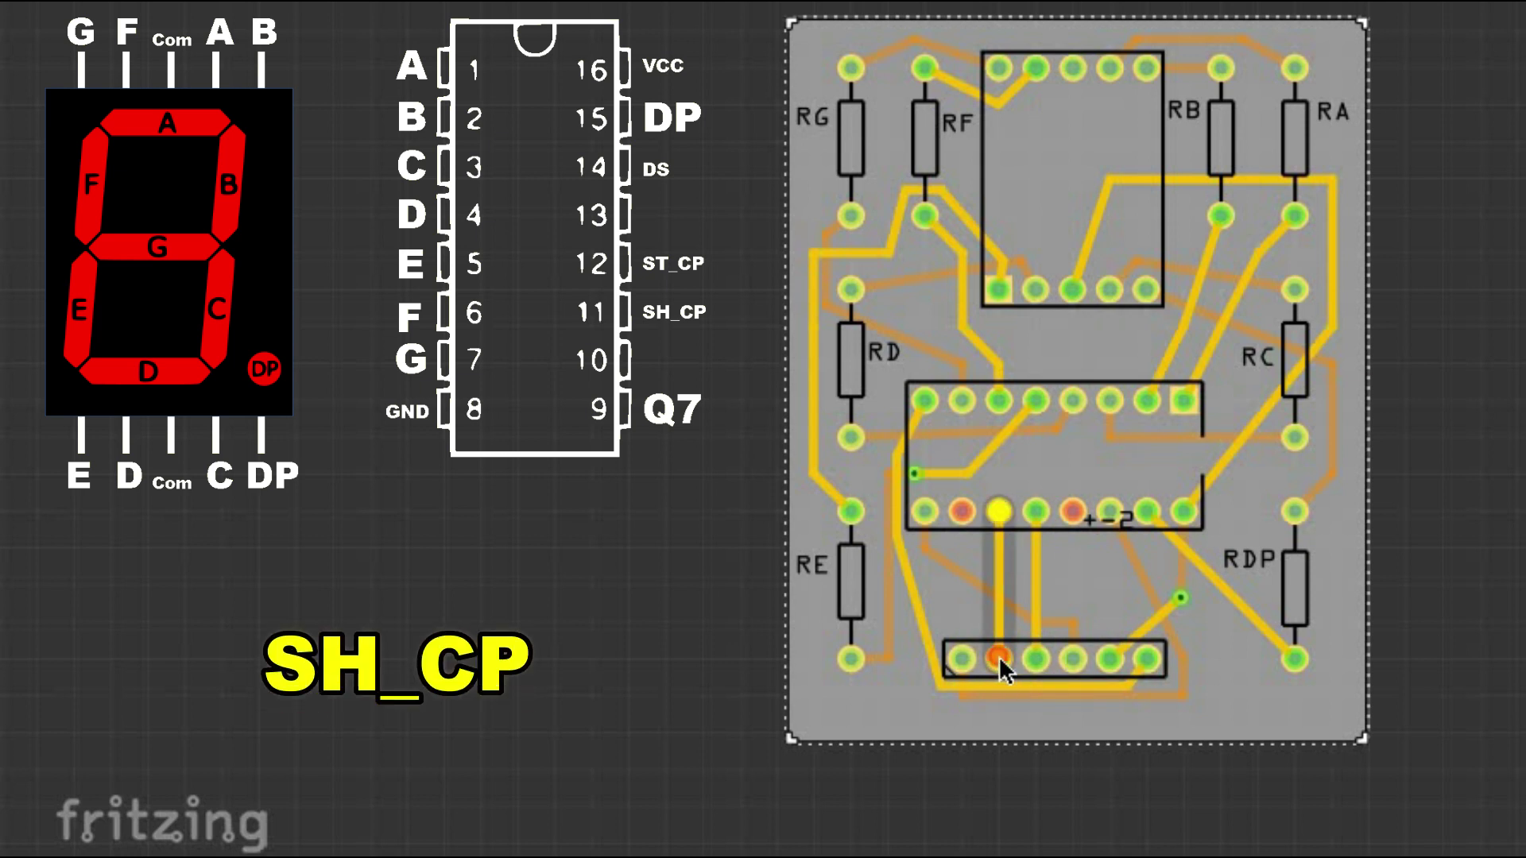
left_click(963, 658)
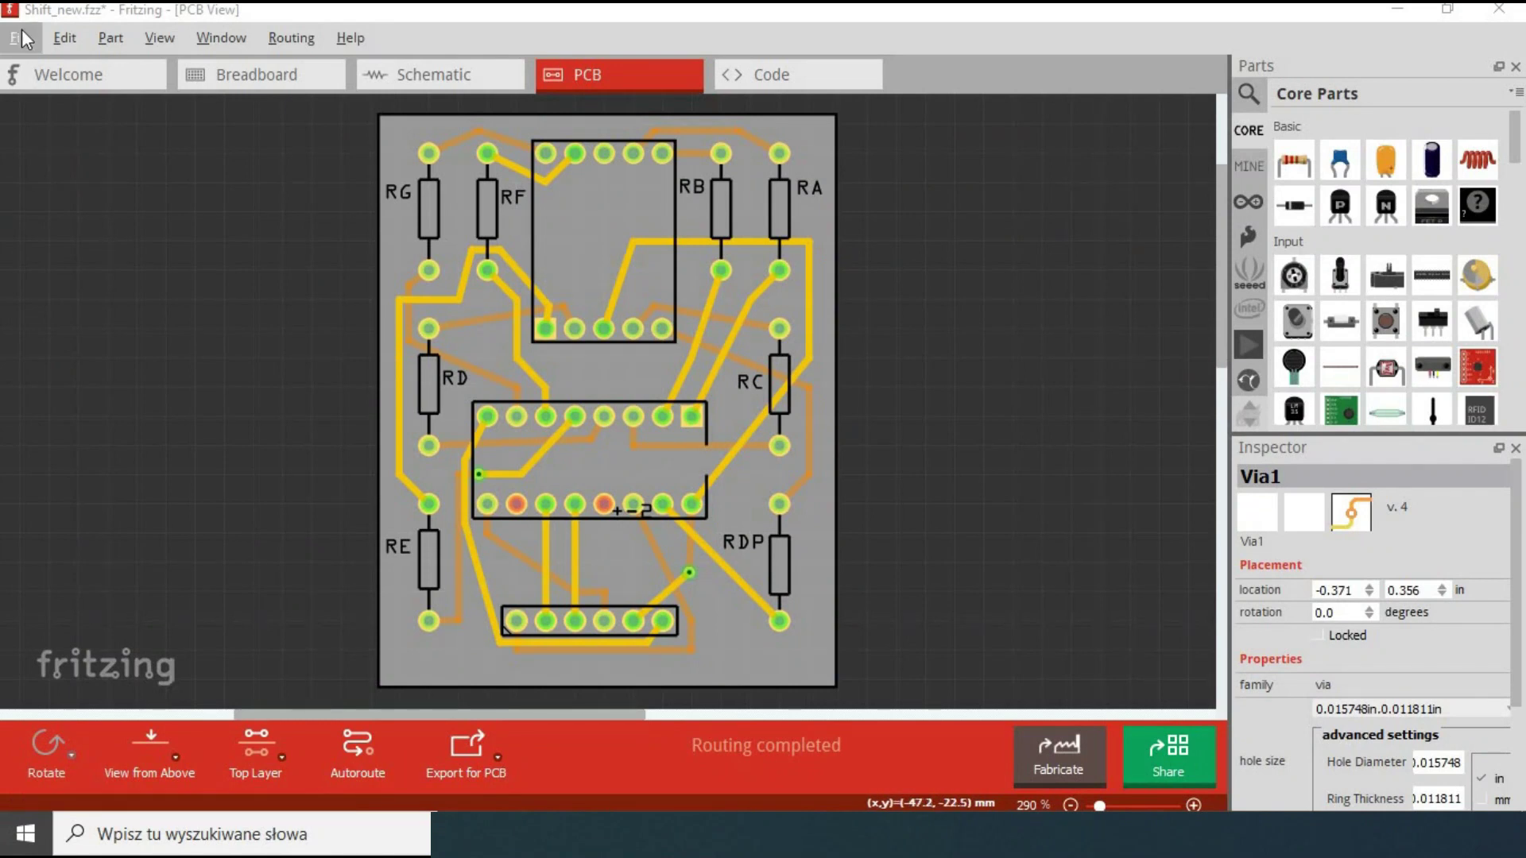
Export the Shift_new board's production files into the Gerber folder under Dokumenty > PCB1.
left_click(24, 38)
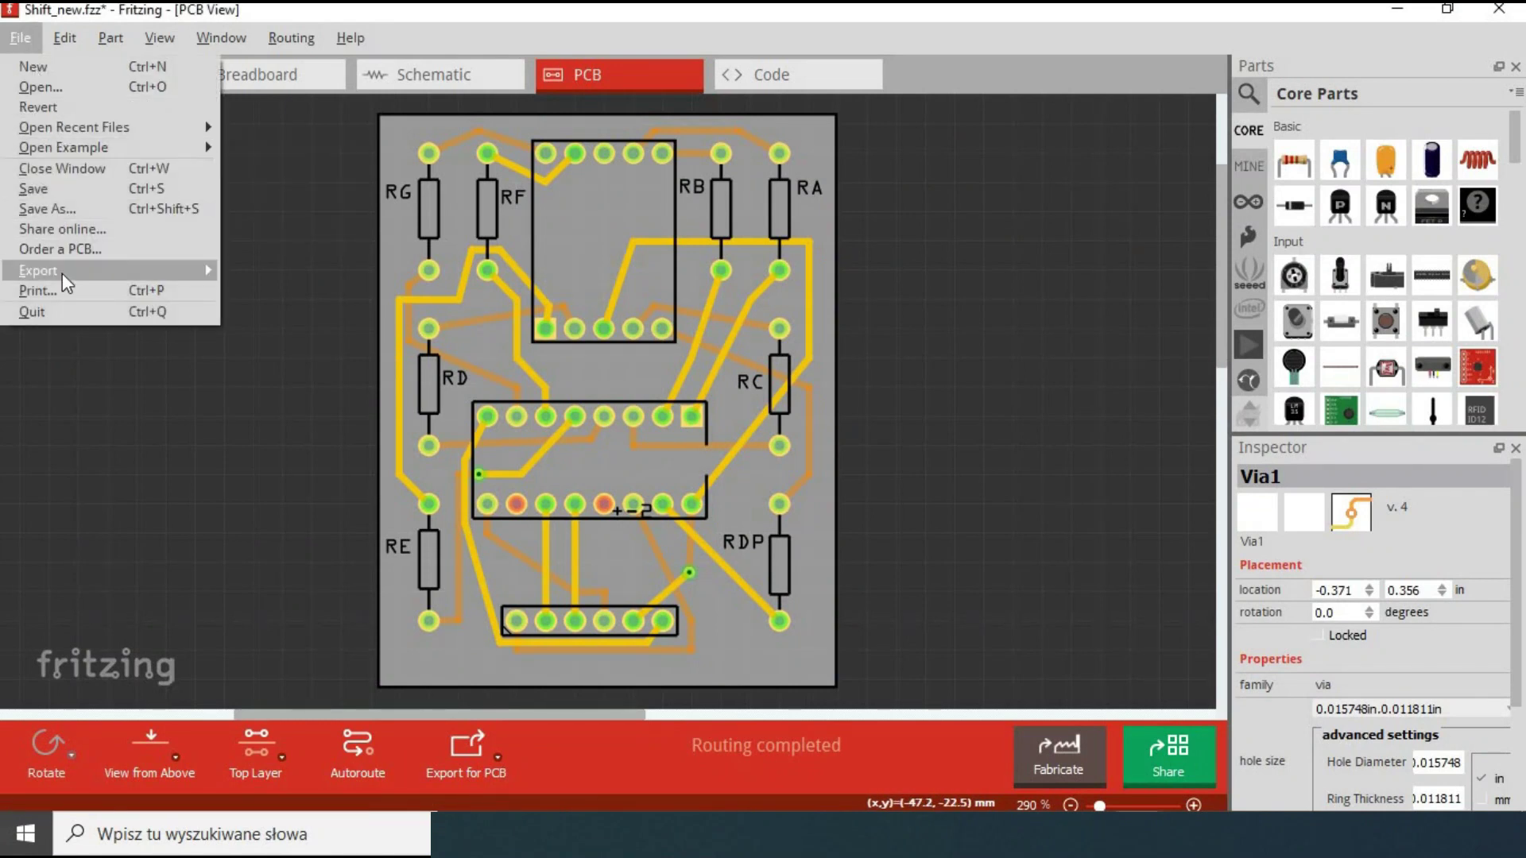
mouse_move(67, 272)
mouse_move(307, 292)
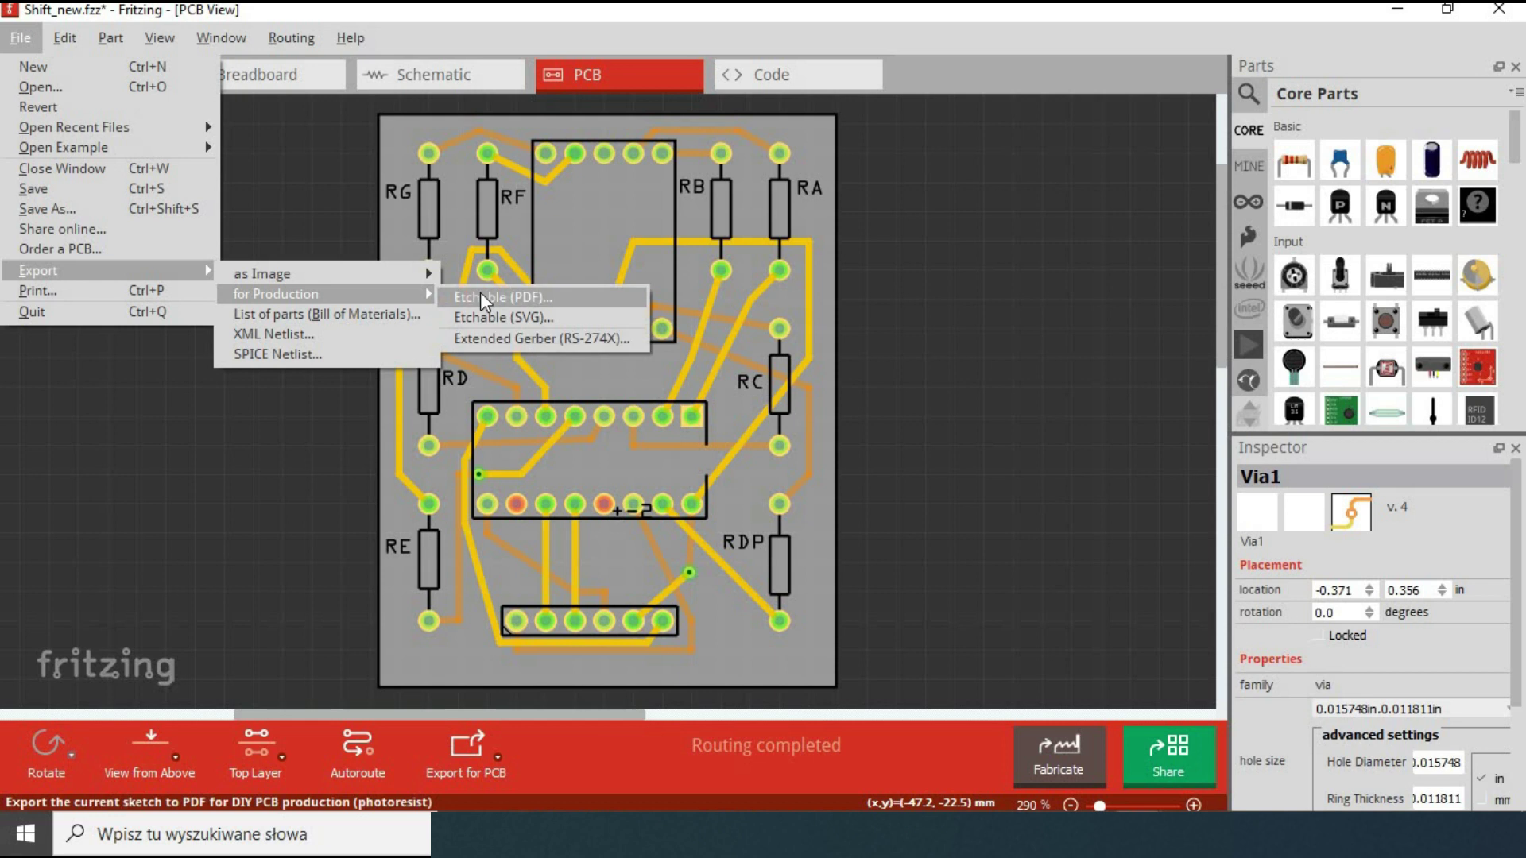
left_click(483, 298)
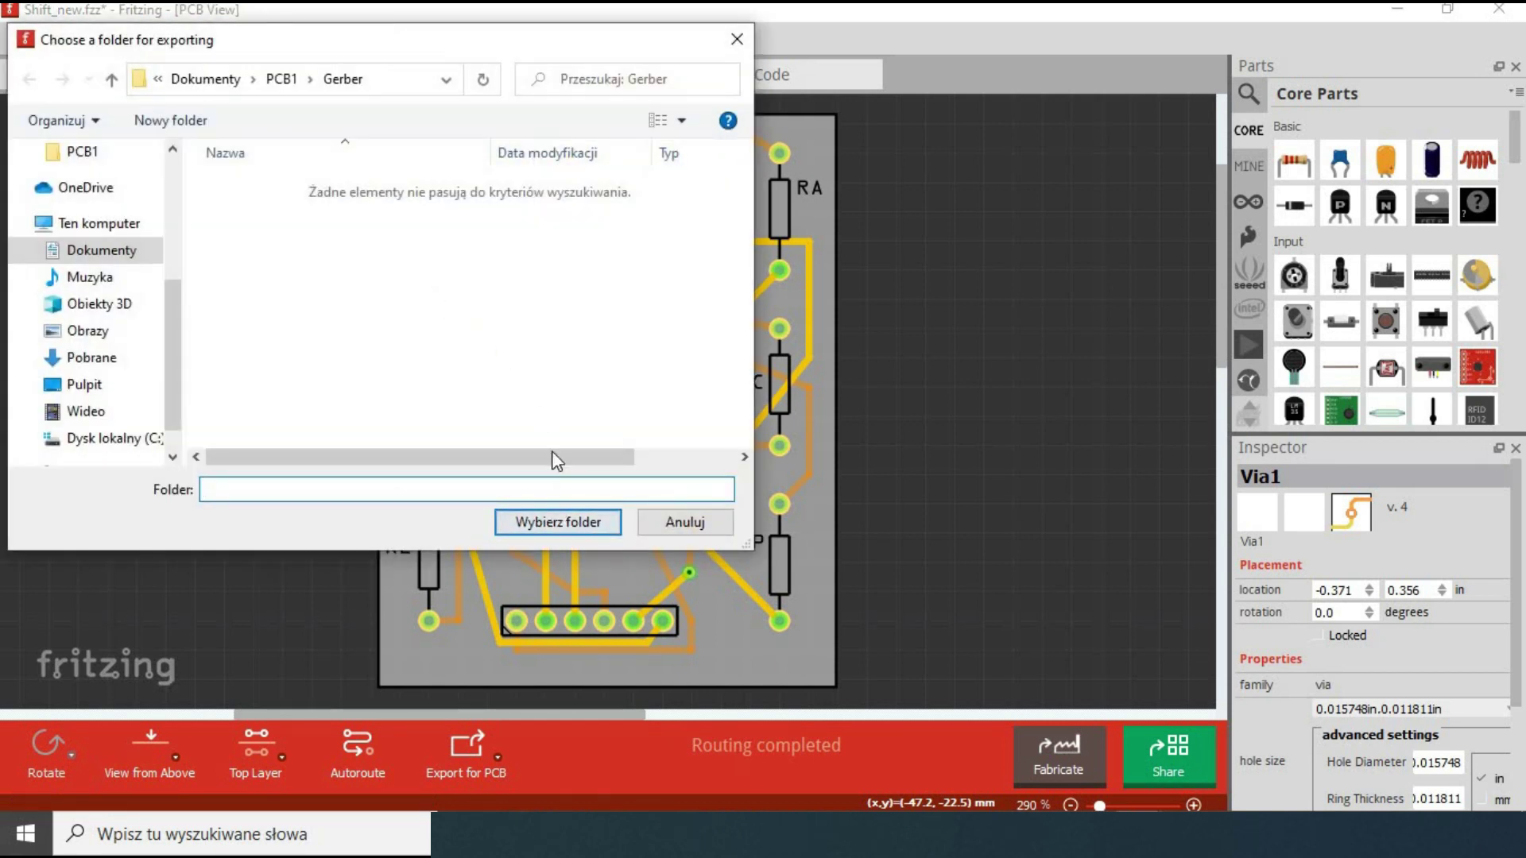
left_click(561, 515)
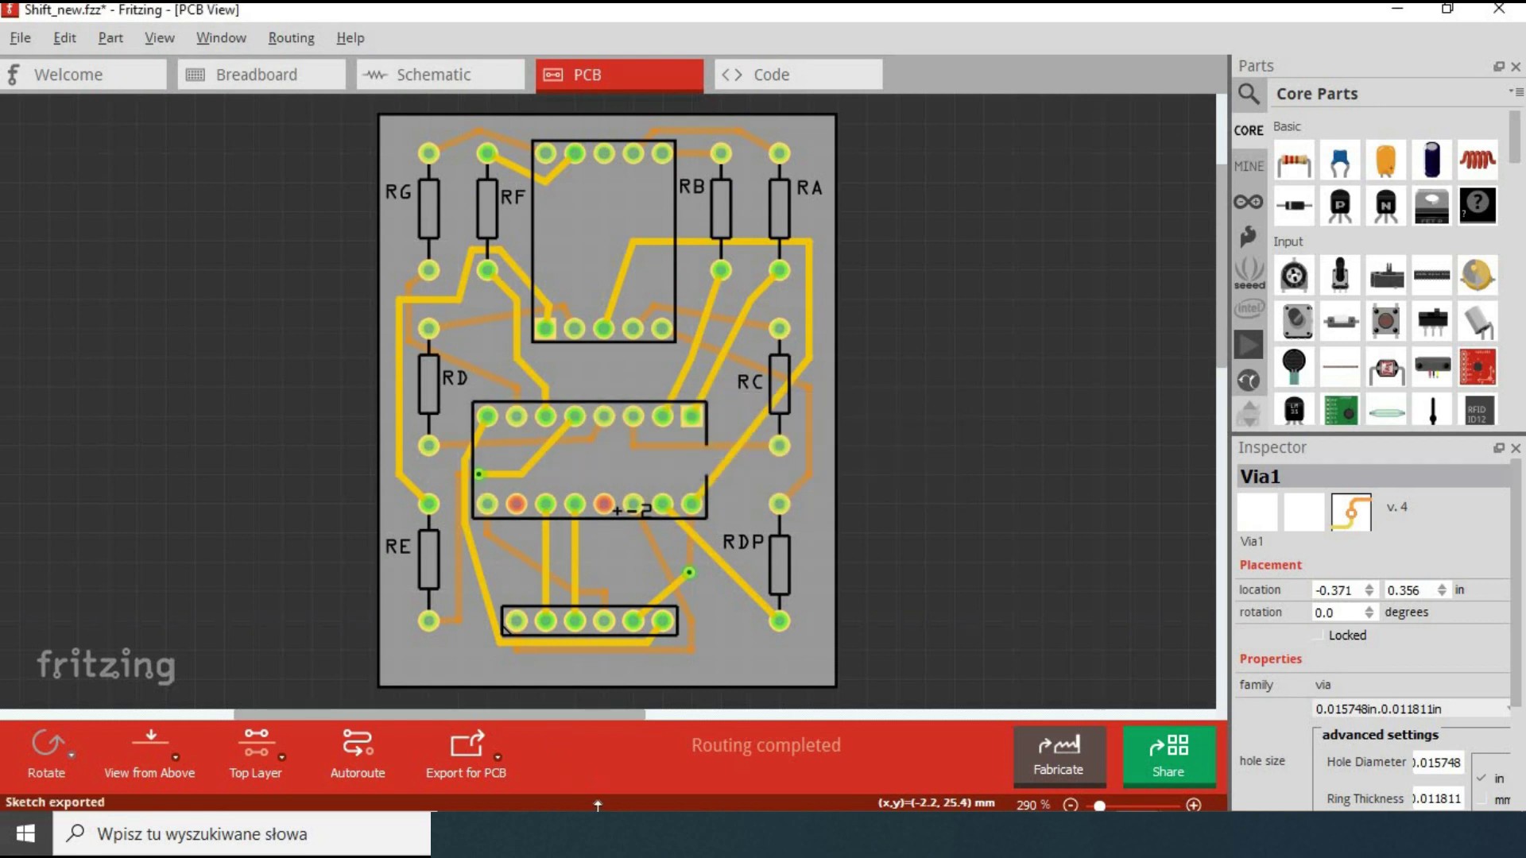
mouse_move(573, 790)
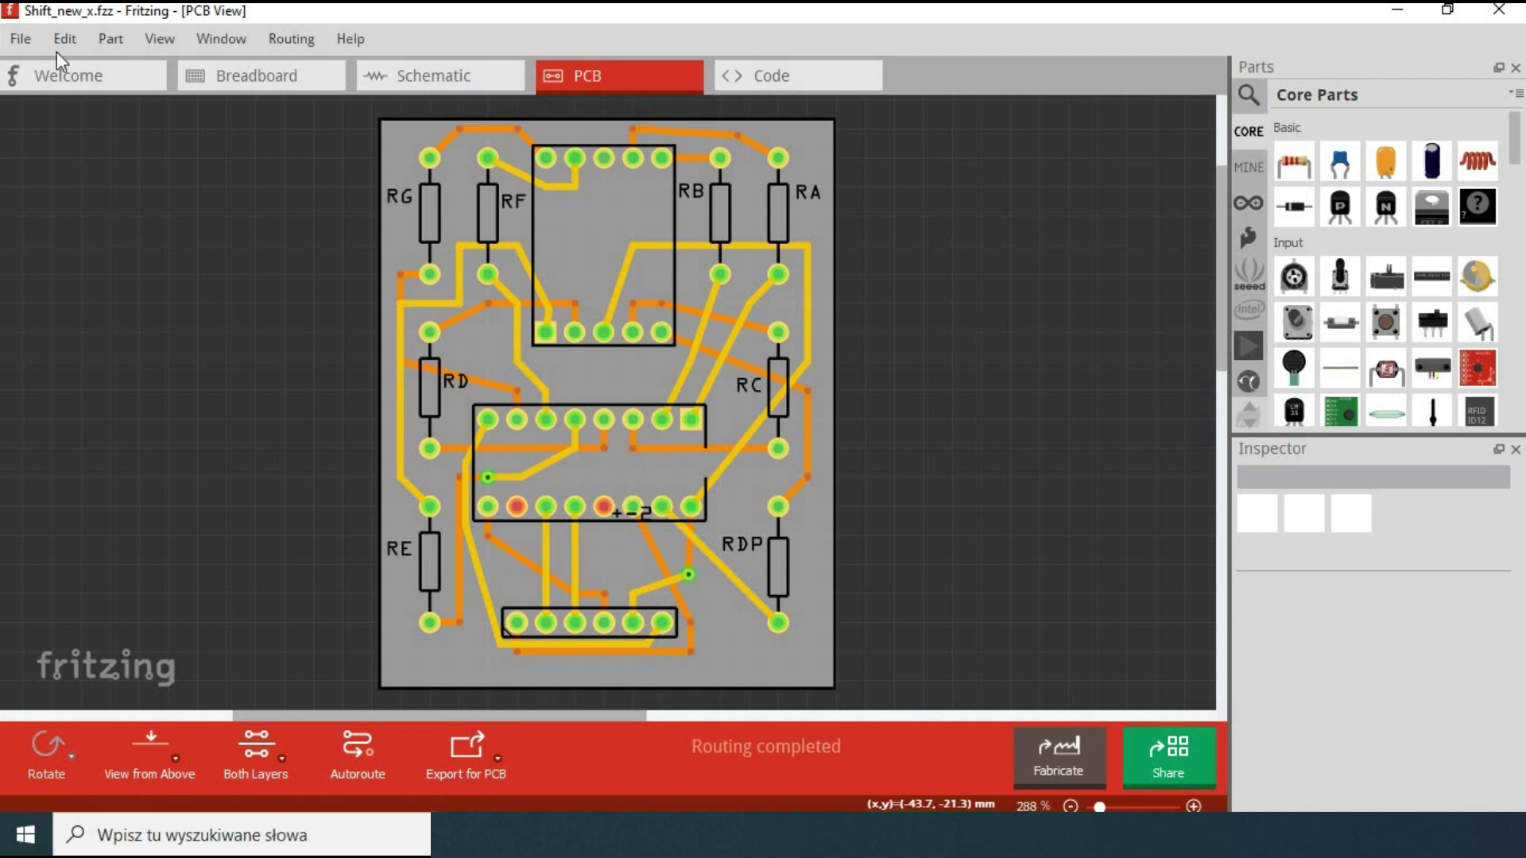
Export the Shift_new_x board as Extended Gerber (RS-274X) into the Gerber folder under Dokumenty > PCB1.
left_click(21, 39)
mouse_move(54, 270)
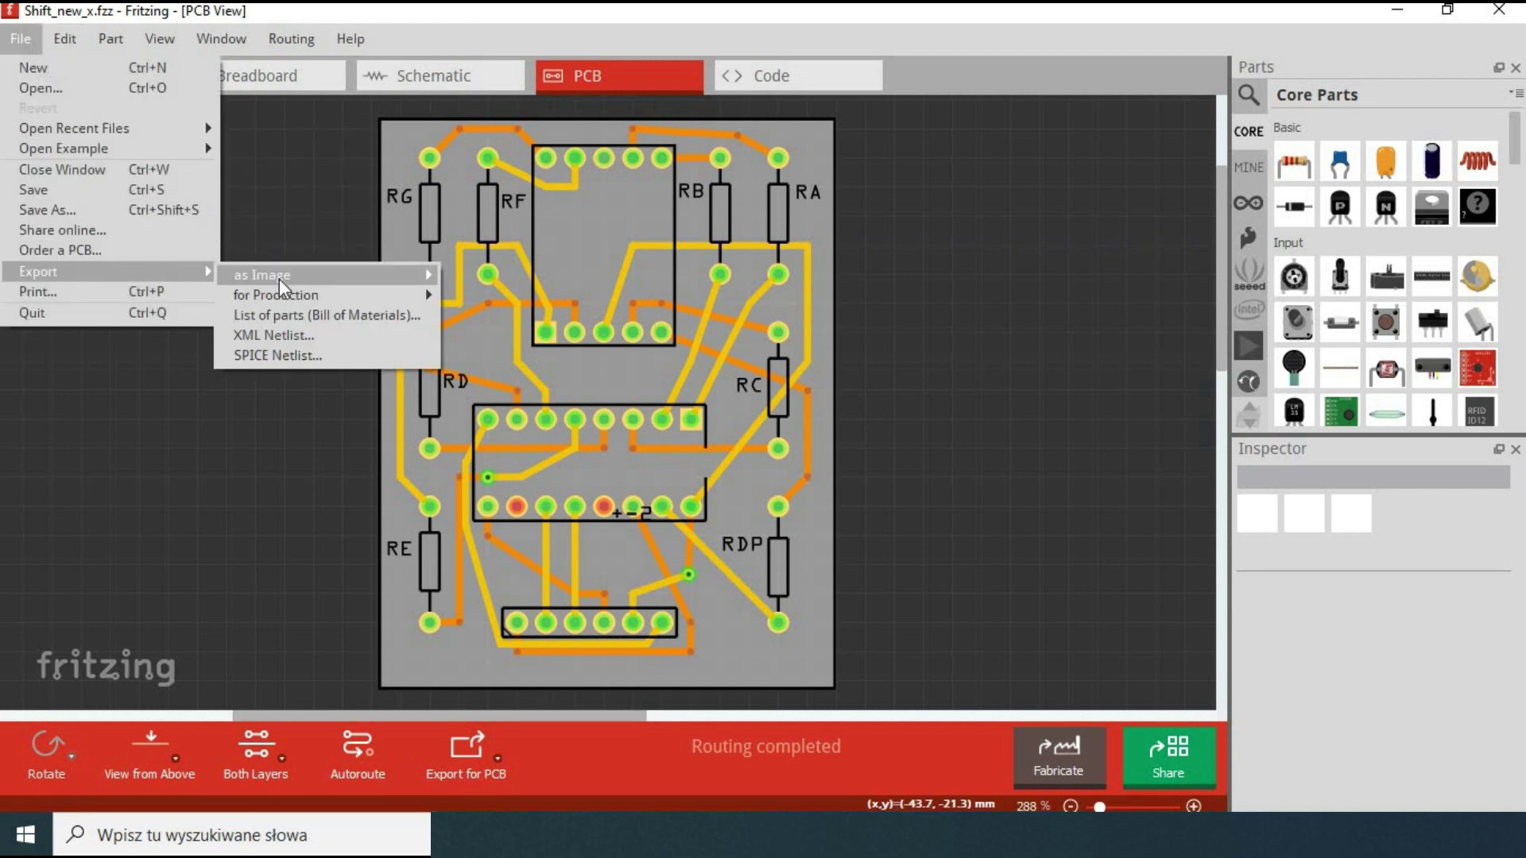
left_click(494, 336)
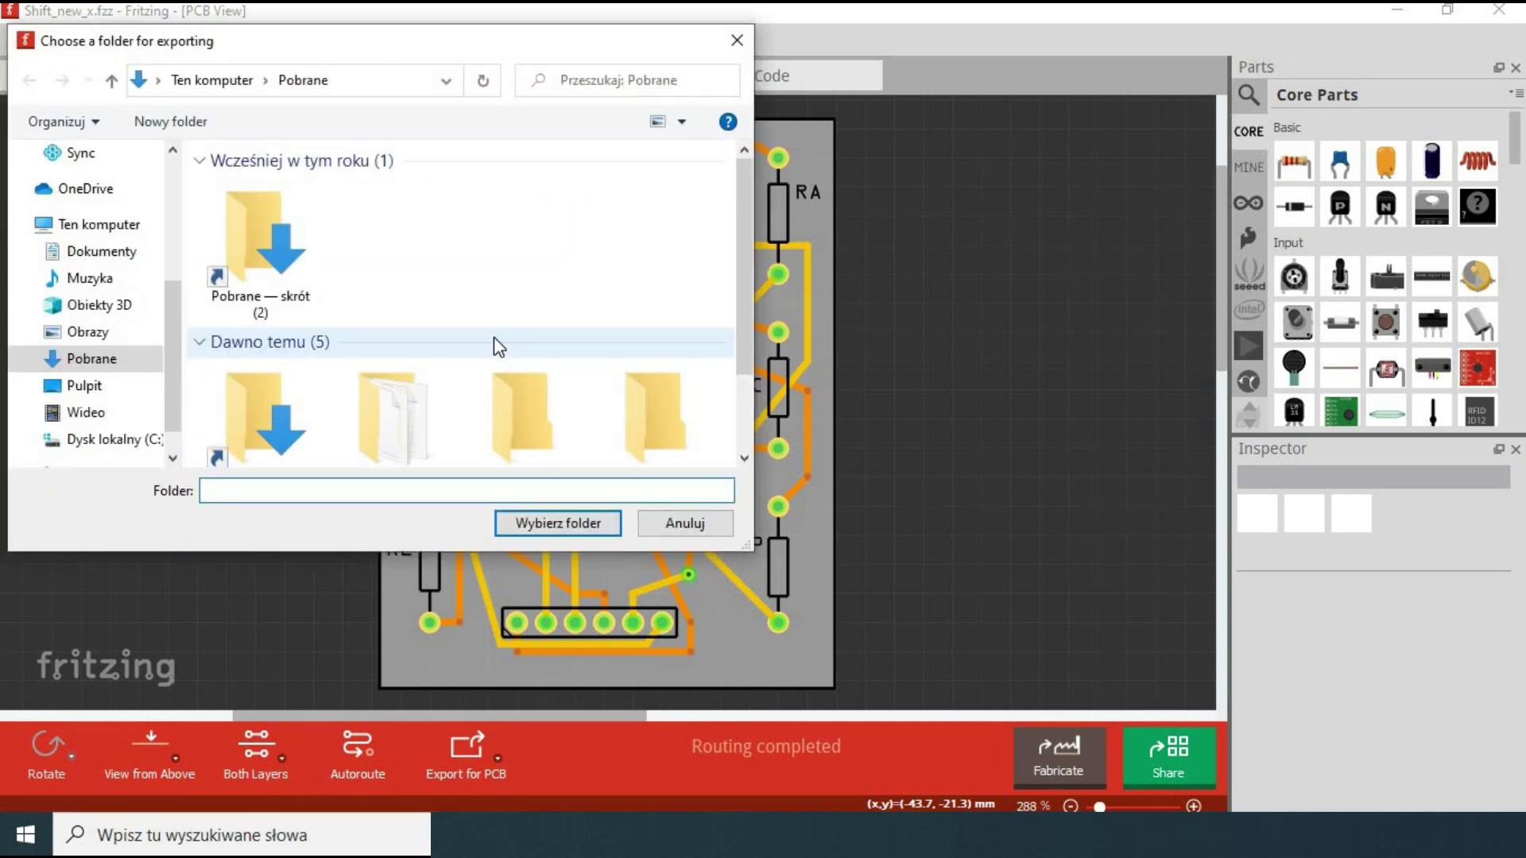
left_click(102, 251)
double_click(260, 202)
left_click(264, 235)
double_click(263, 234)
left_click(557, 523)
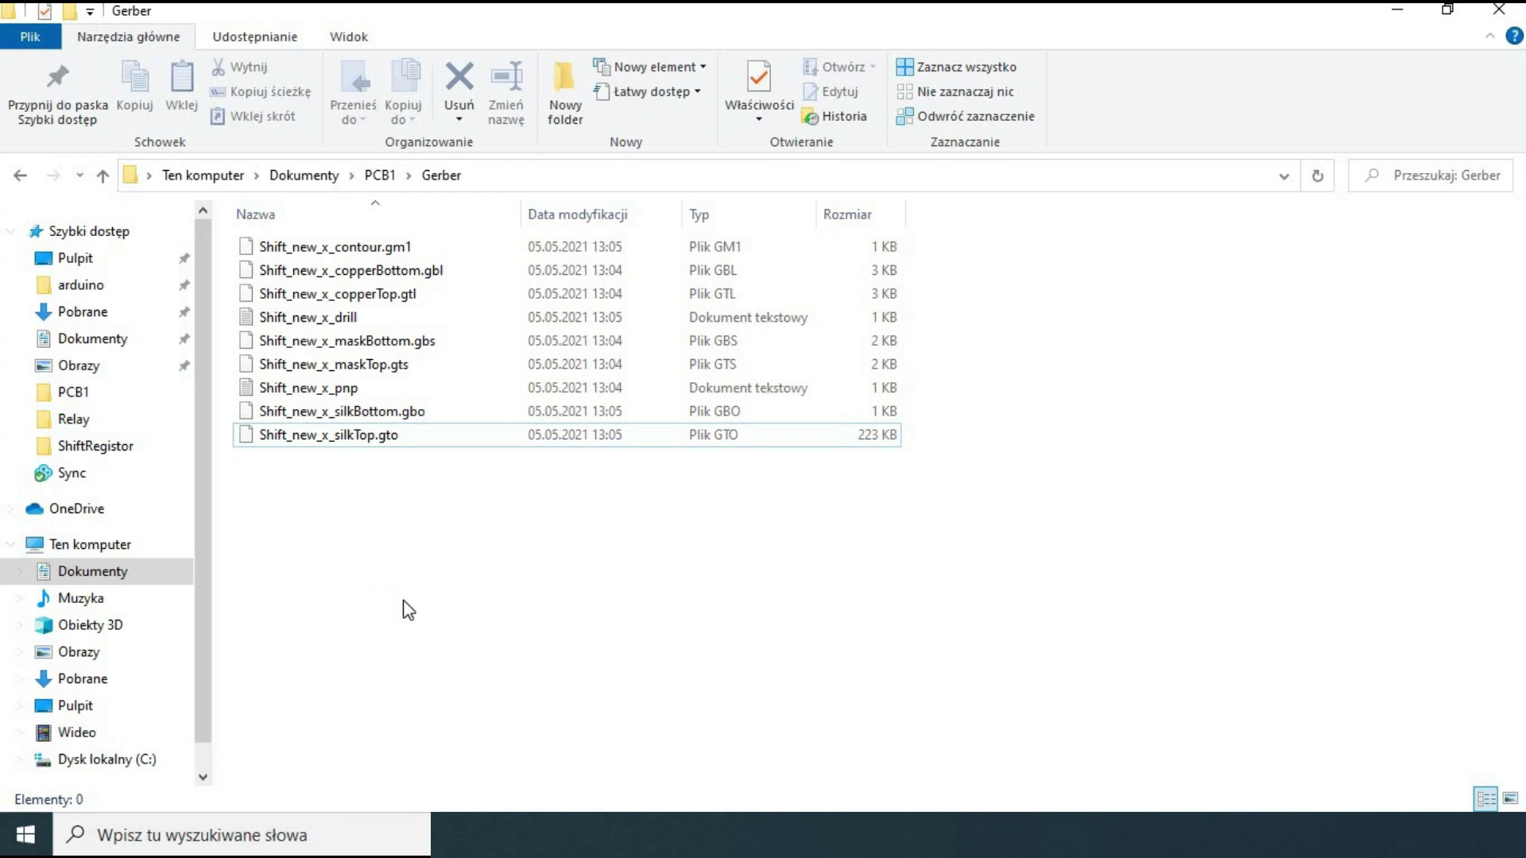
Compress all the exported Shift_new_x files in the Gerber folder into one ZIP archive.
left_click(316, 246)
left_click(334, 435, "shift")
right_click(340, 337)
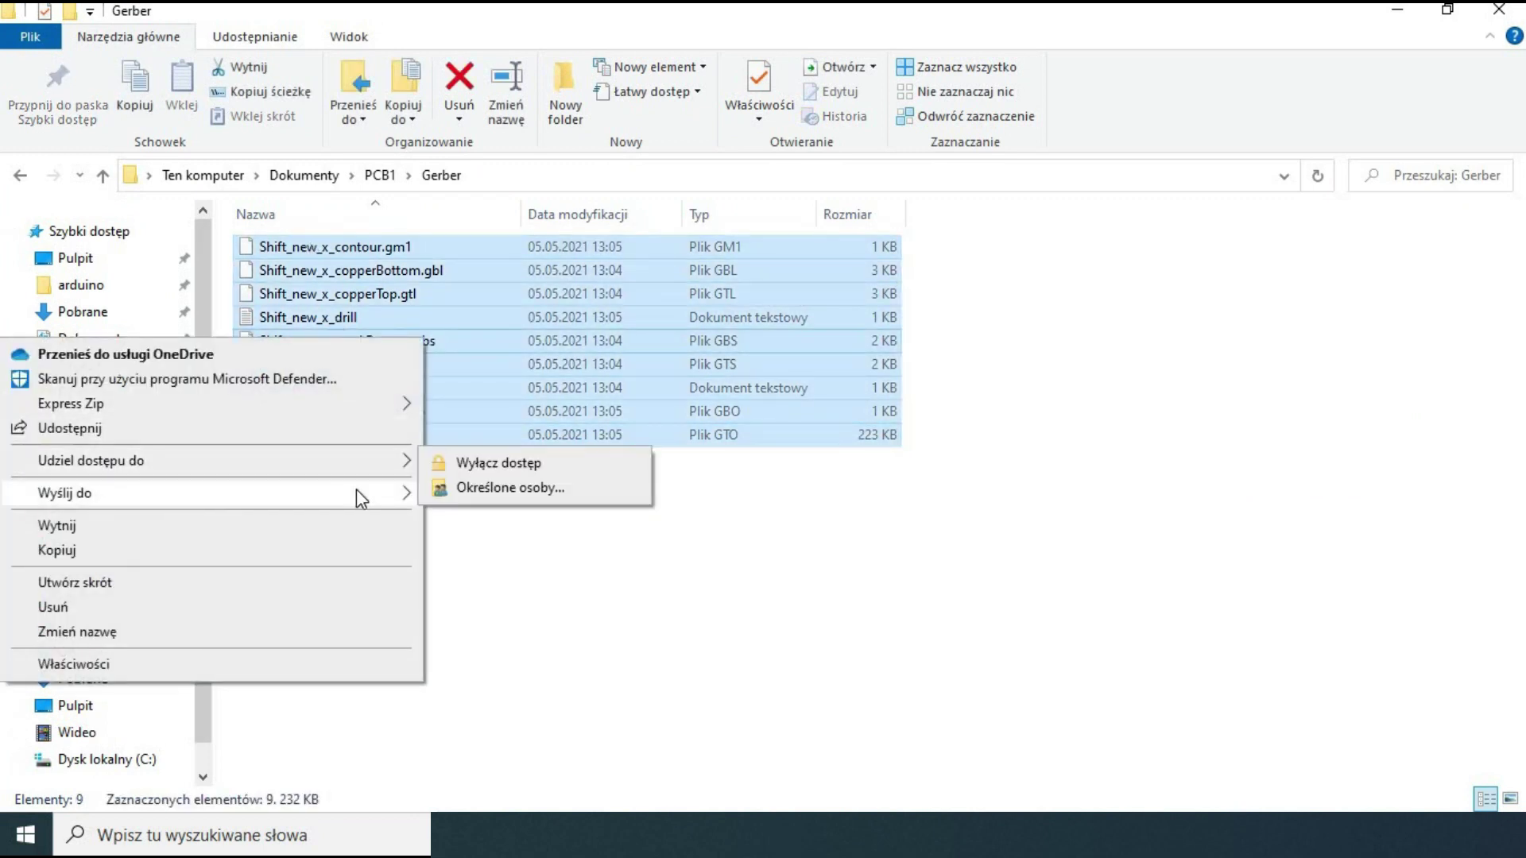
mouse_move(358, 493)
left_click(488, 540)
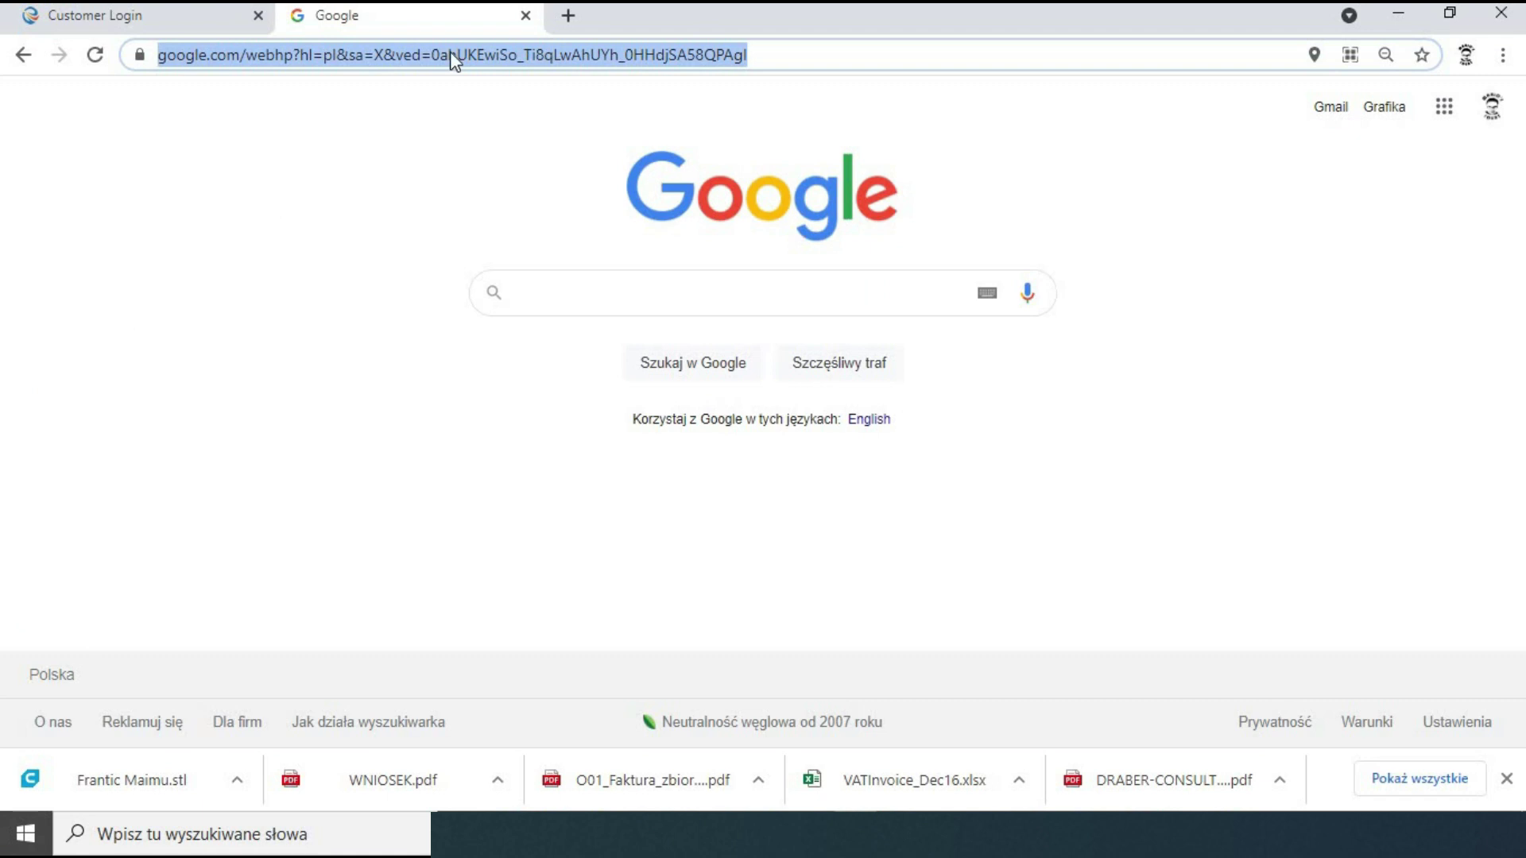
Switch to the browser and open the PCB order form at elecrow.com/pcb-manufacturing.html.
type("https://www.elecrow.com/pcb-manufacturing.html")
key("Return")
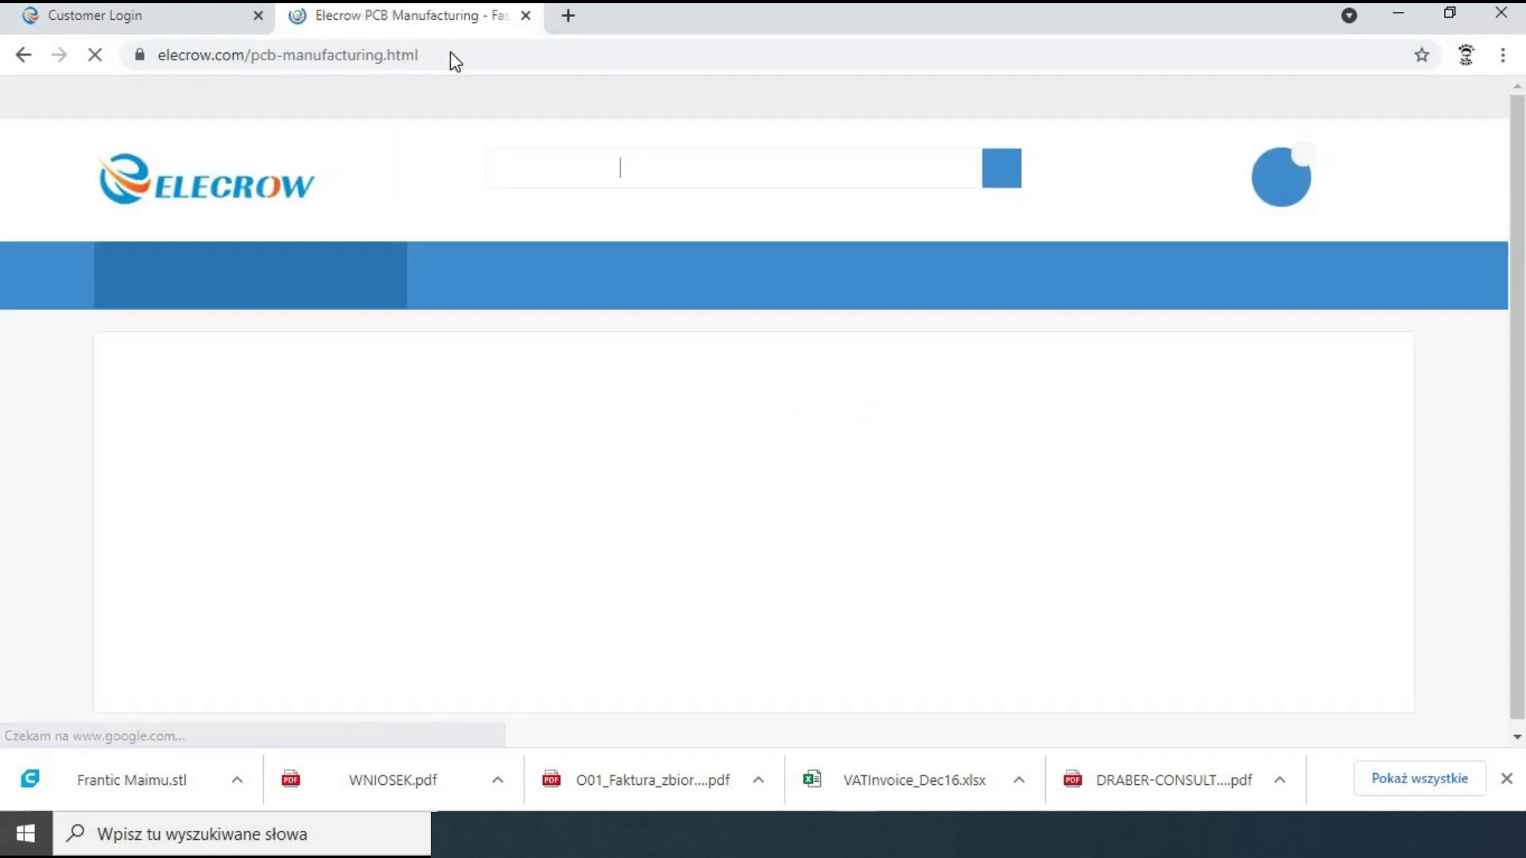
scroll(632, 286, "down", 9)
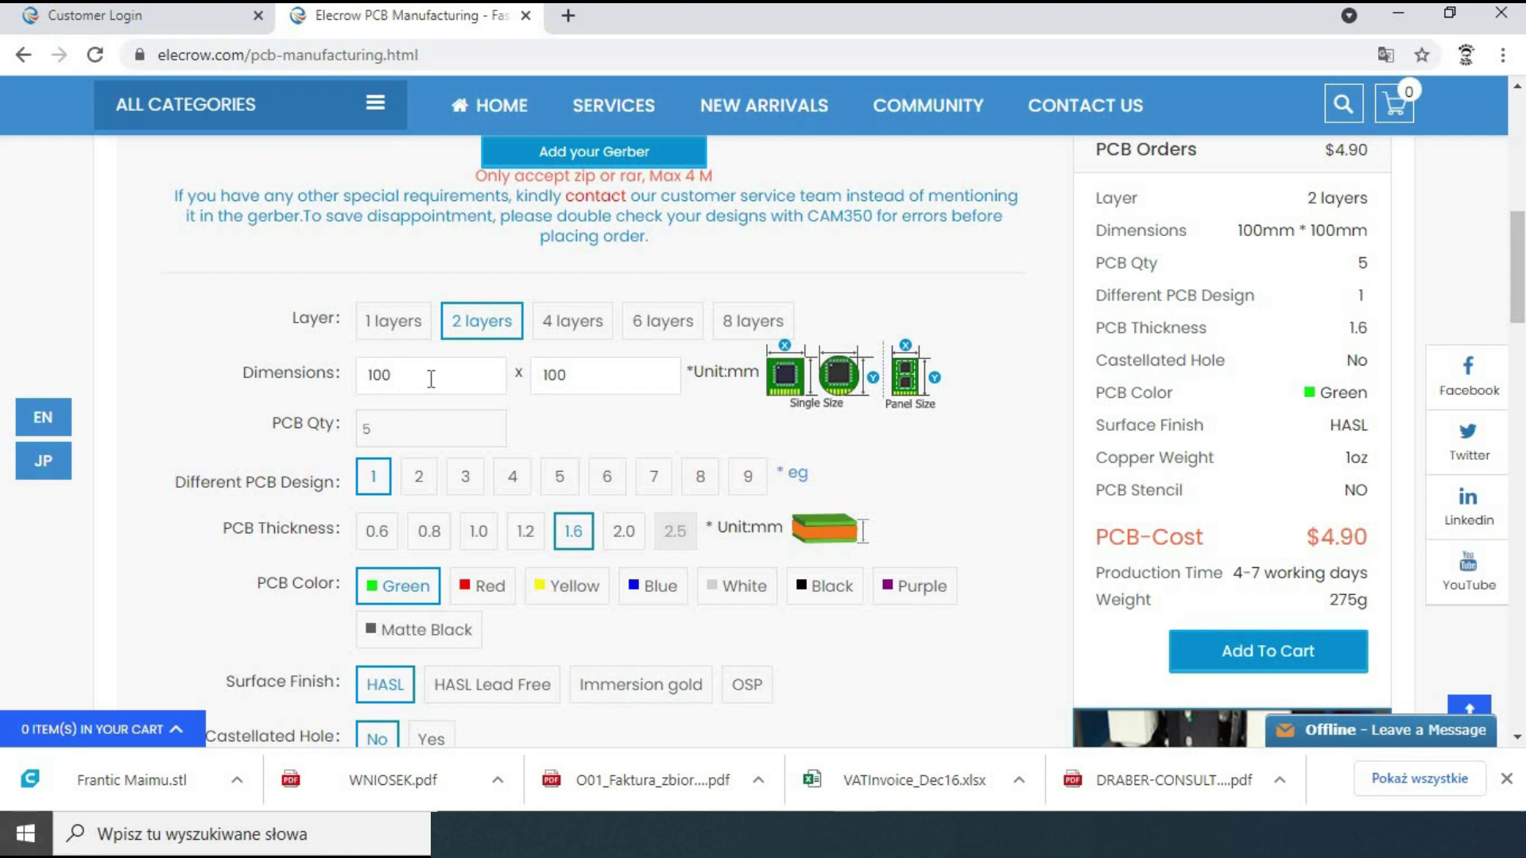
Set the ordered board's dimensions to 40 x 50 mm, with 1 different PCB design and Red as the PCB color.
type("40")
key("Tab")
type("50")
left_click(417, 483)
left_click(373, 483)
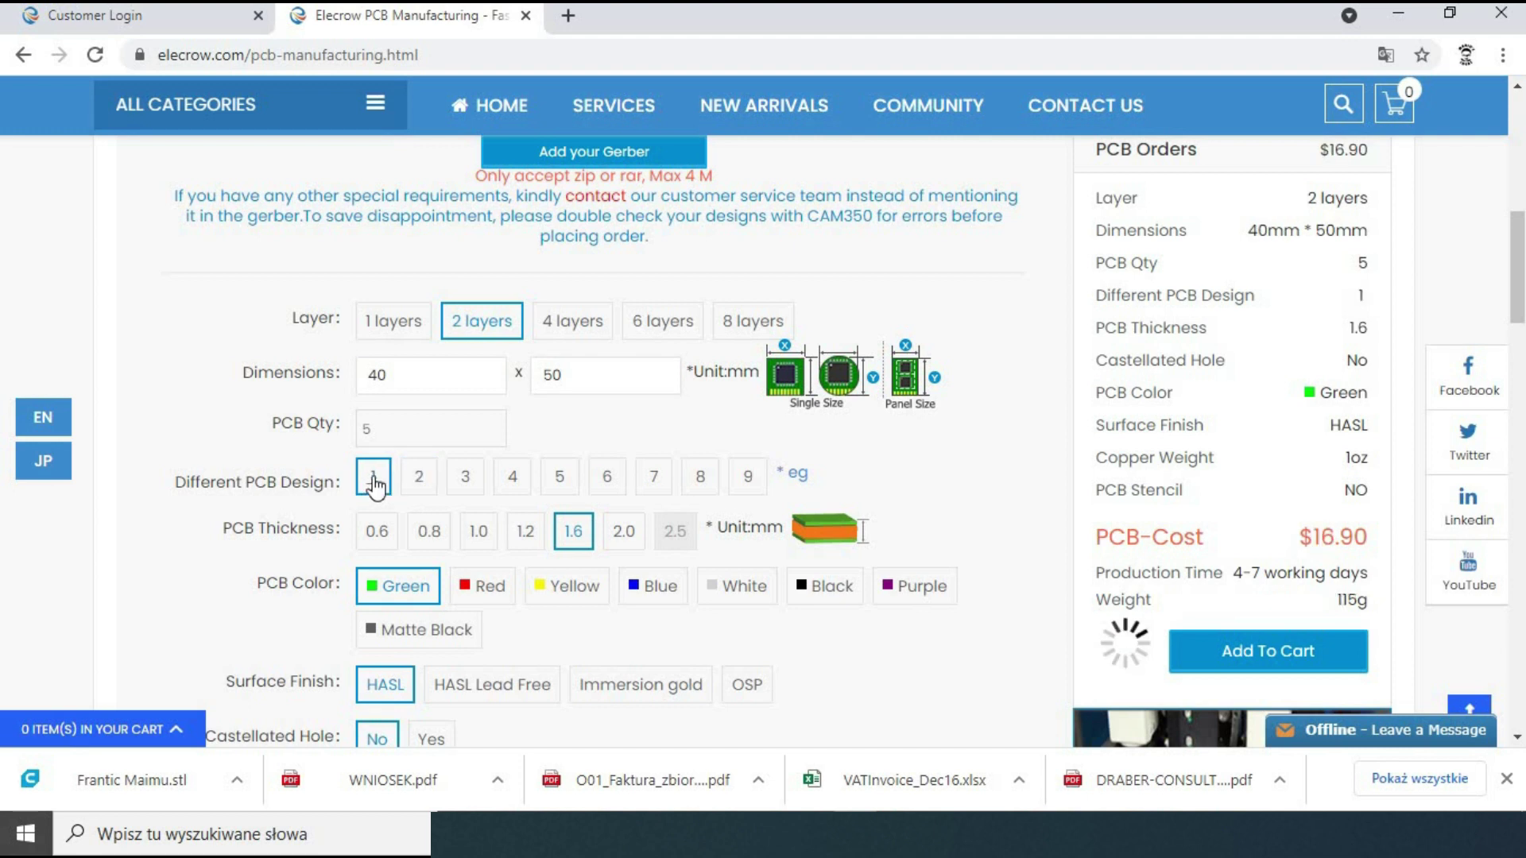
left_click(491, 598)
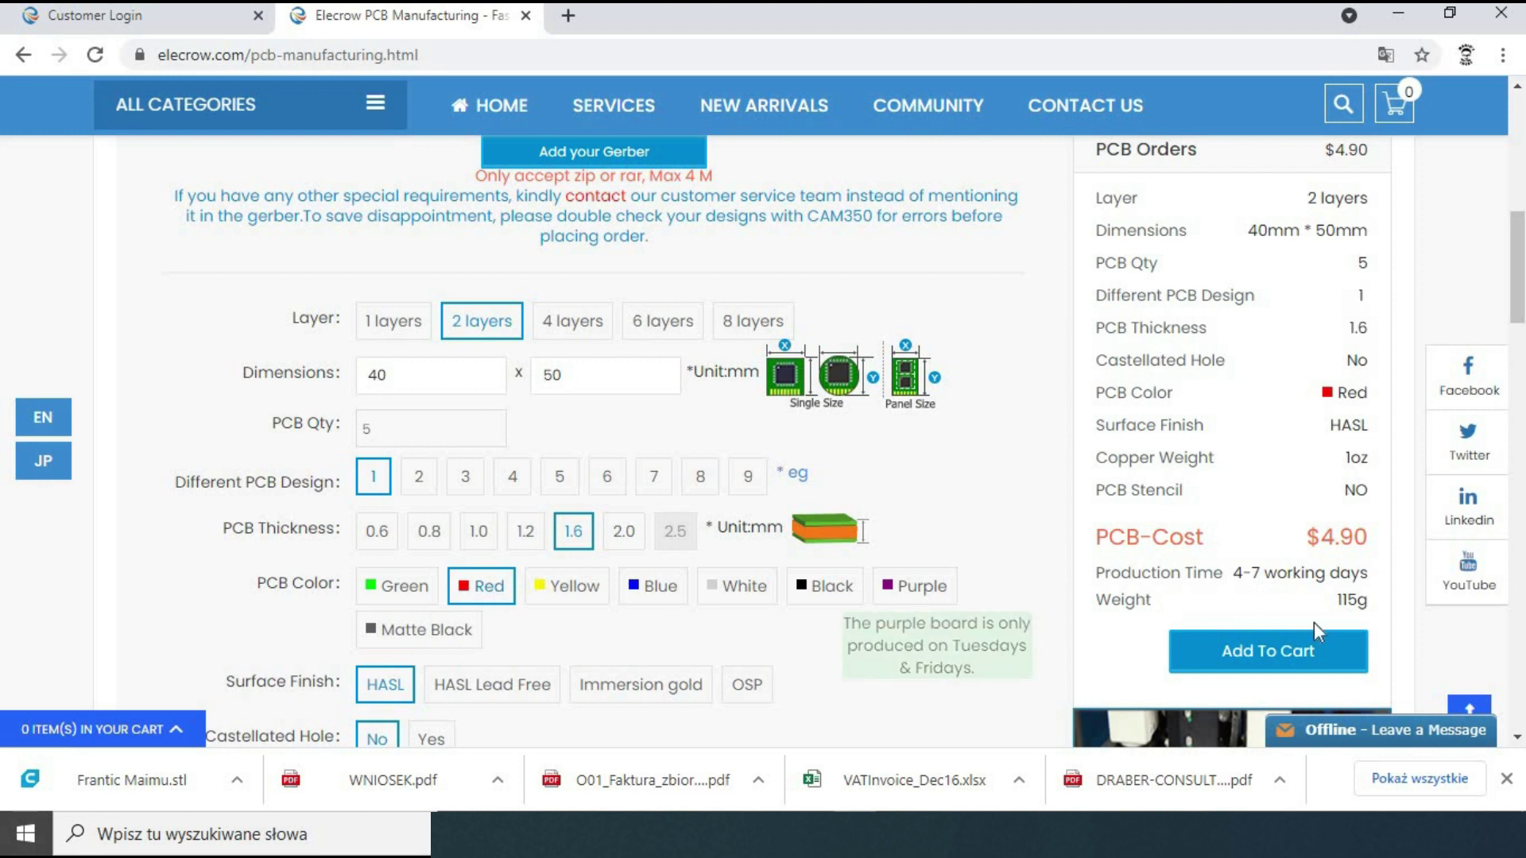
Upload Shift_new_pnp.zip as the order's Gerber file and add the PCB order to the cart.
left_click(1283, 665)
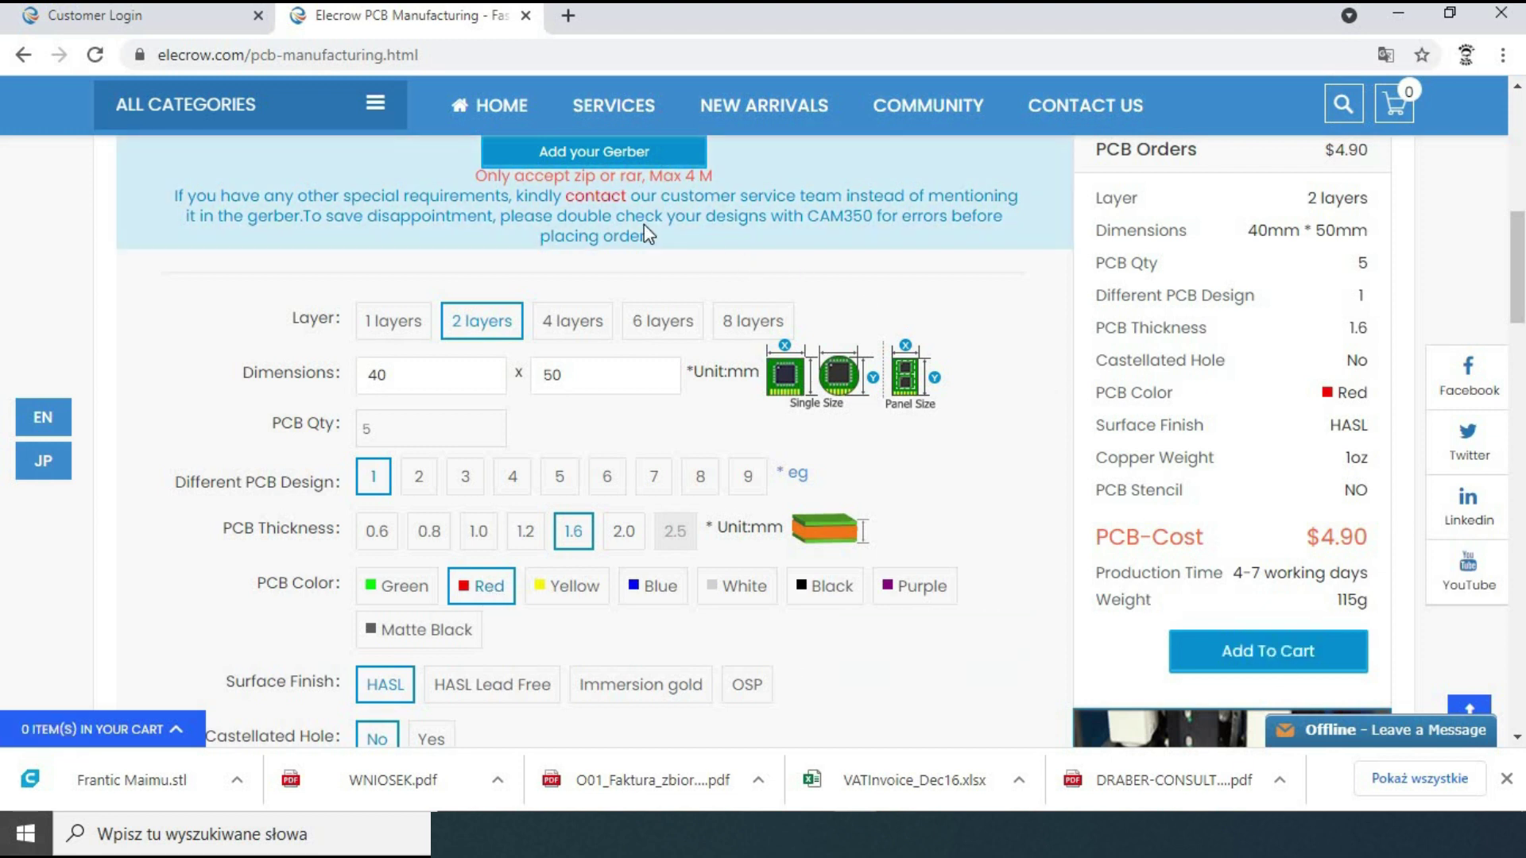
left_click(603, 150)
double_click(755, 281)
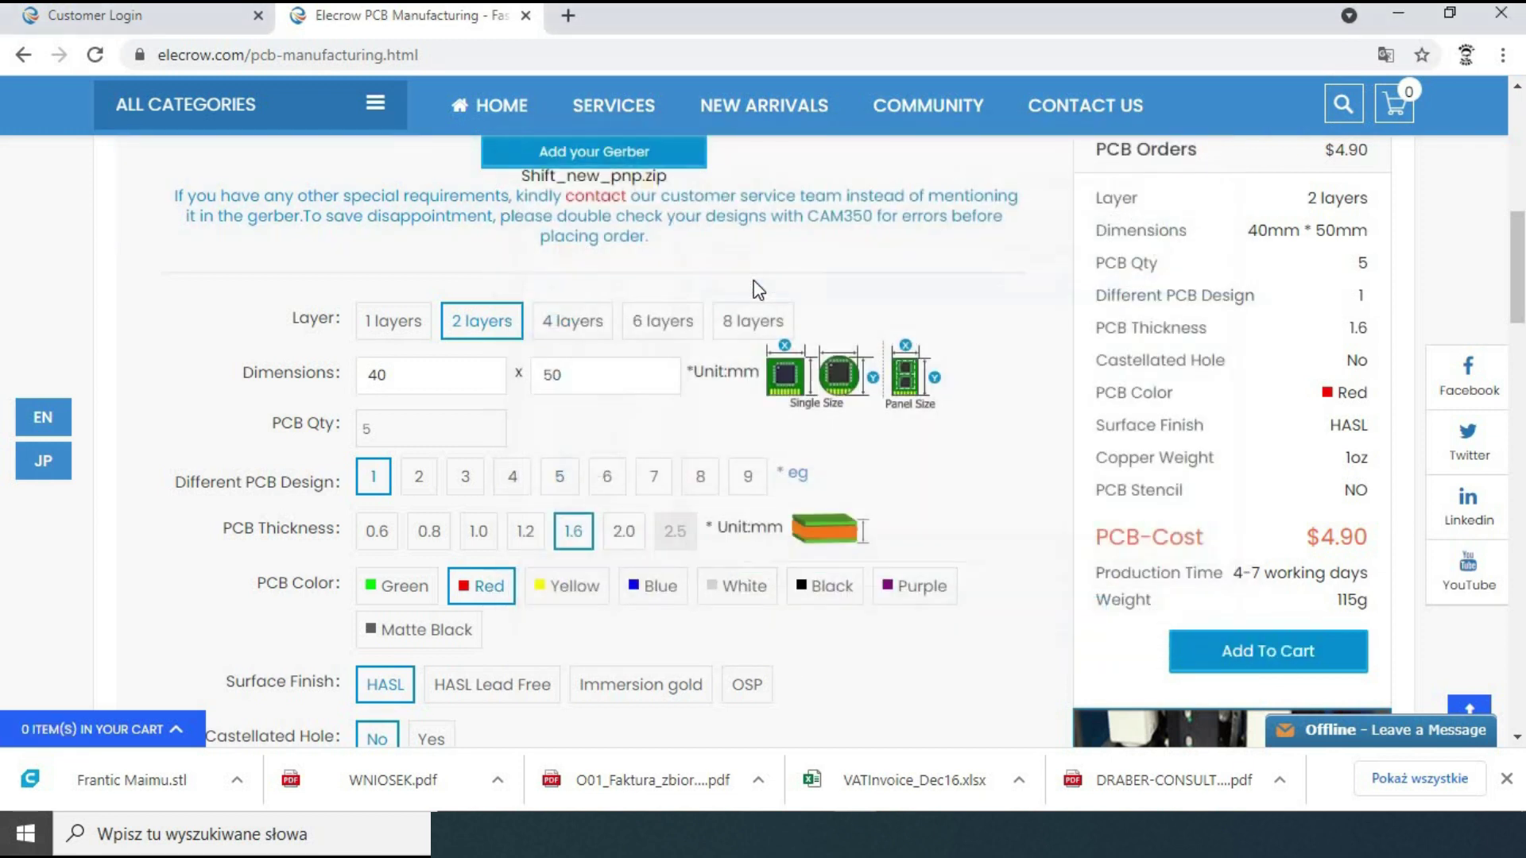
left_click(1203, 652)
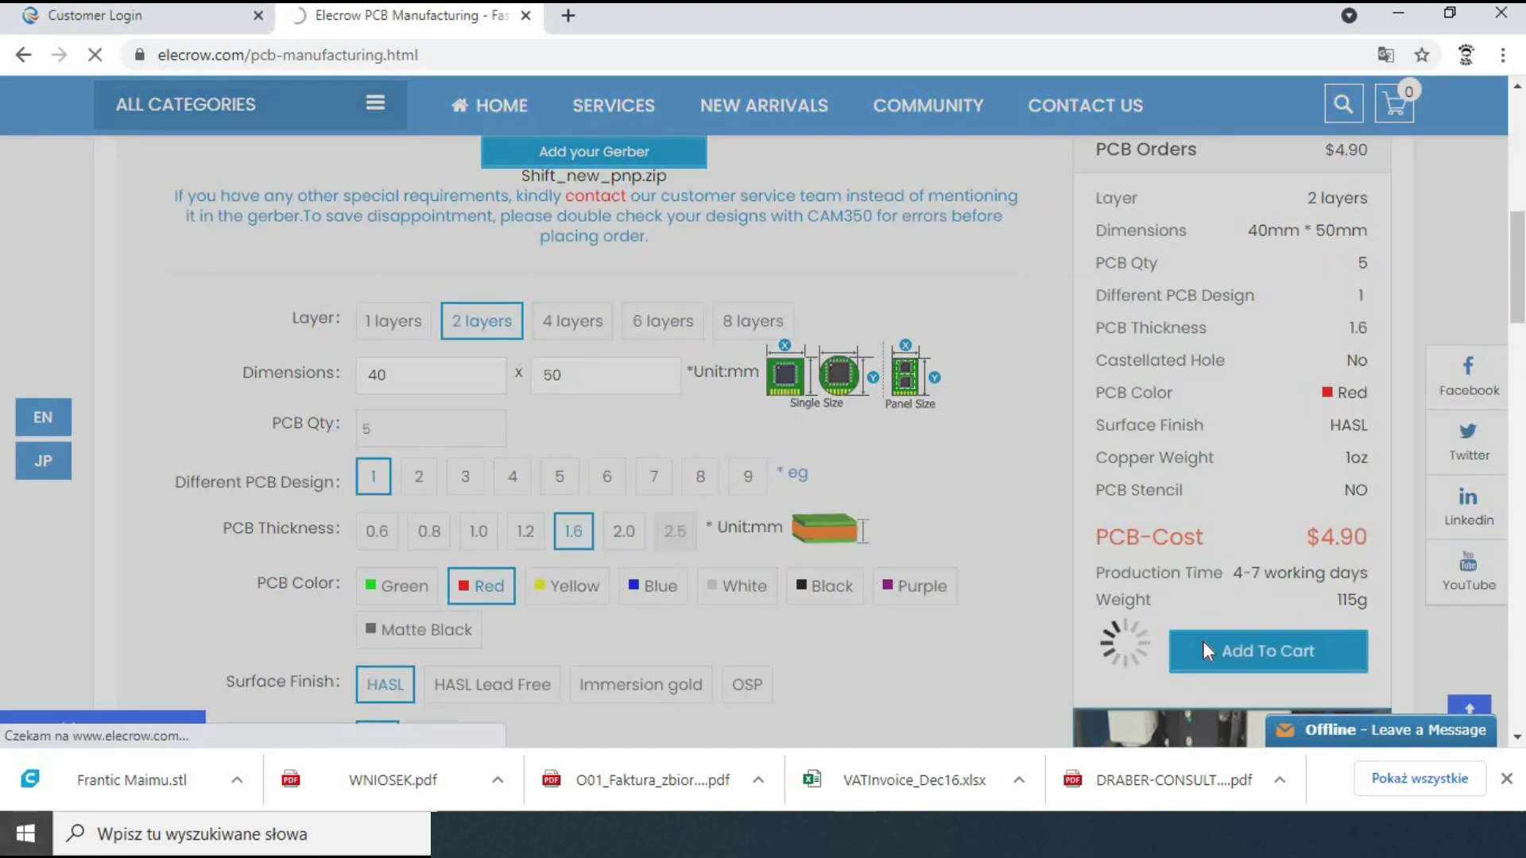